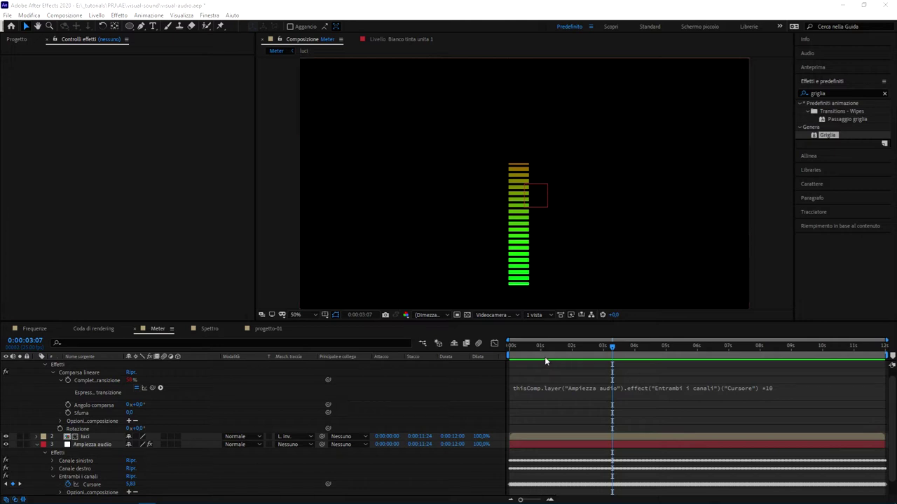
- Play the Meter comp from frame zero, stop it, and open the empty progetto-01 comp
{"action": "left_click", "coordinate": [420, 348]}
{"action": "key", "text": "Home"}
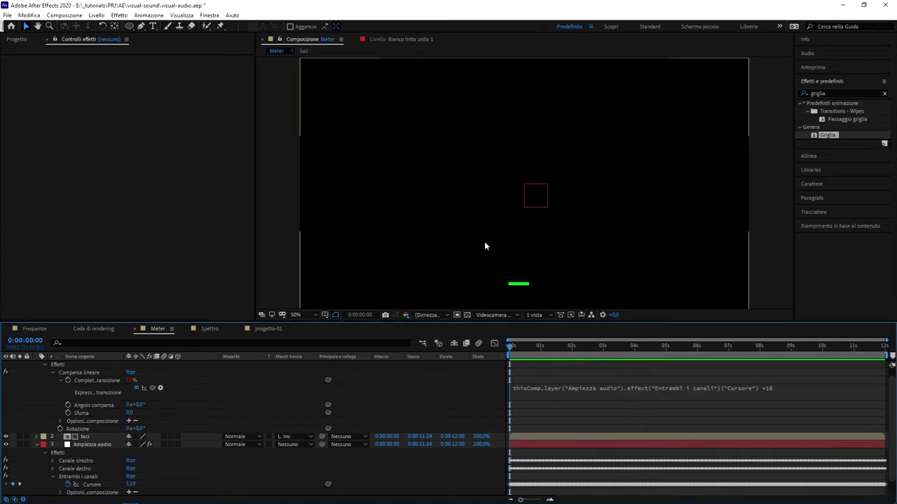
{"action": "key", "text": "space"}
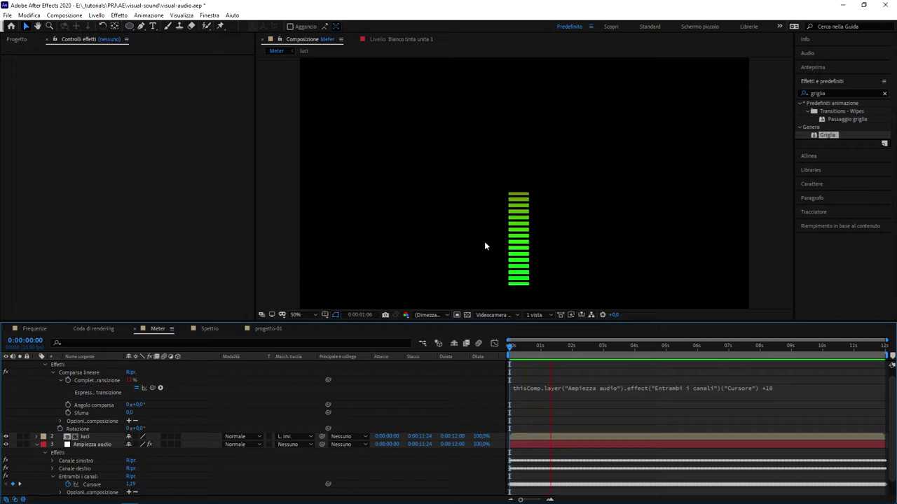
{"action": "key", "text": "space"}
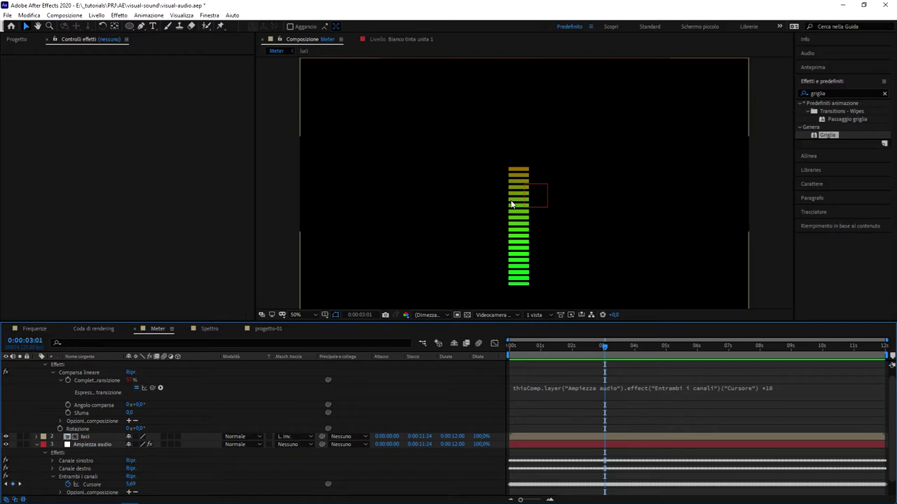
{"action": "left_click", "coordinate": [269, 329]}
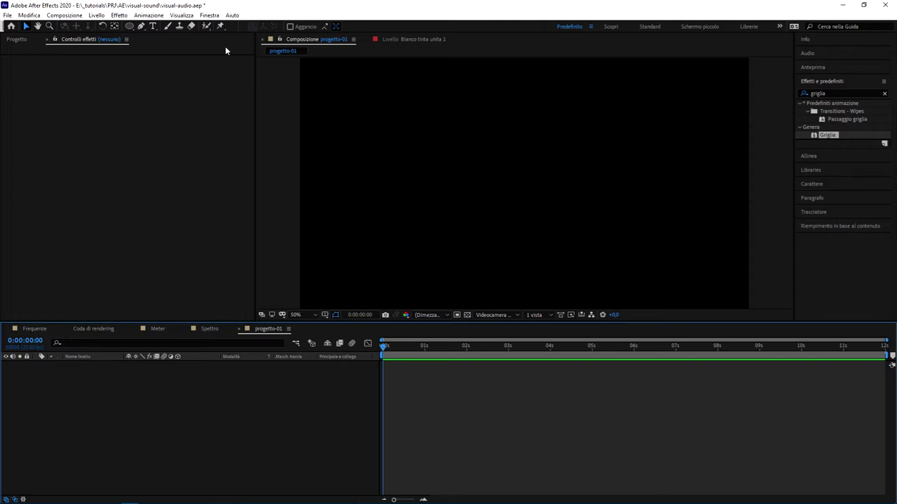
- Choose the Rectangle tool from the shape tools, glancing at the Meter composition for reference
{"action": "left_click", "coordinate": [130, 28]}
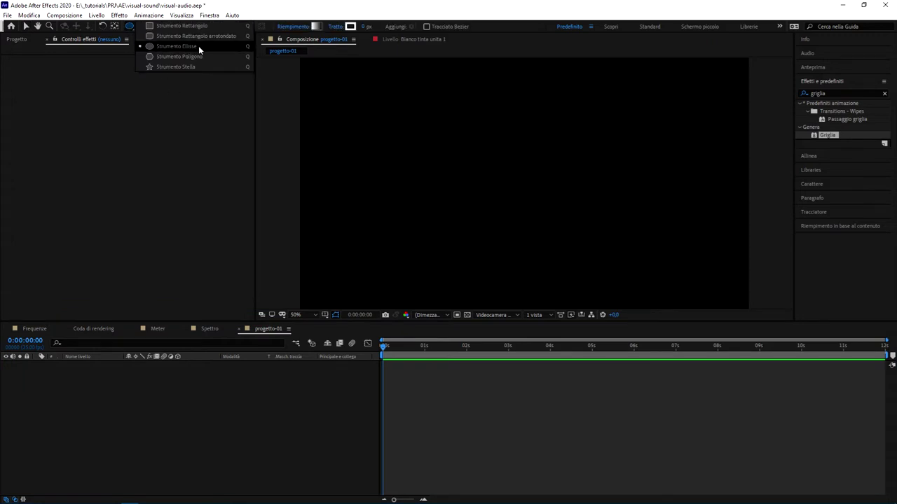
{"action": "left_click", "coordinate": [206, 26]}
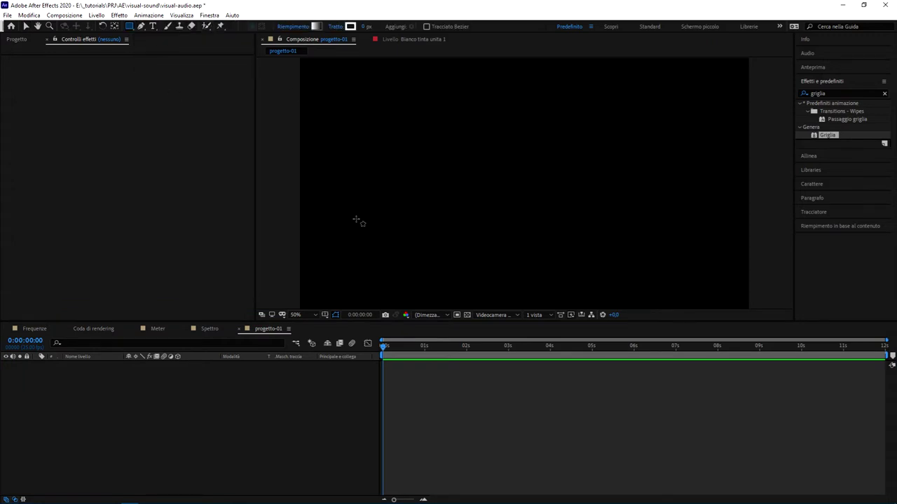
{"action": "left_click", "coordinate": [167, 329]}
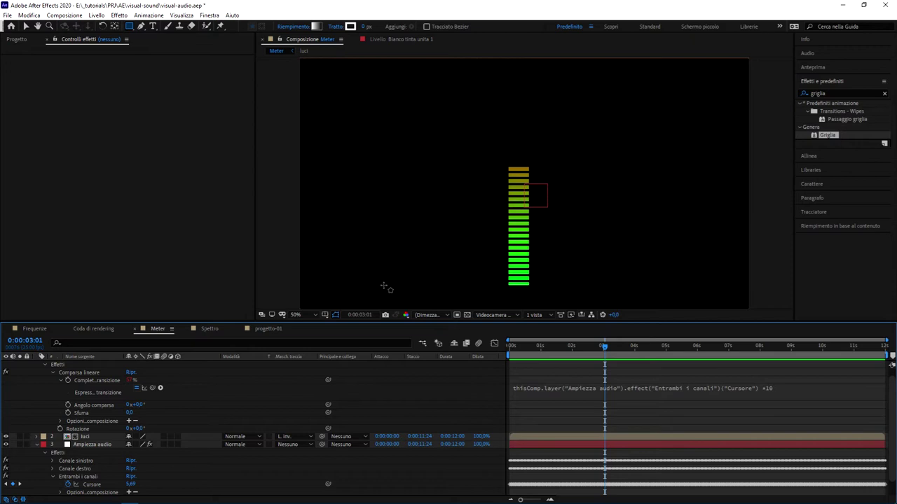
{"action": "left_click", "coordinate": [270, 329]}
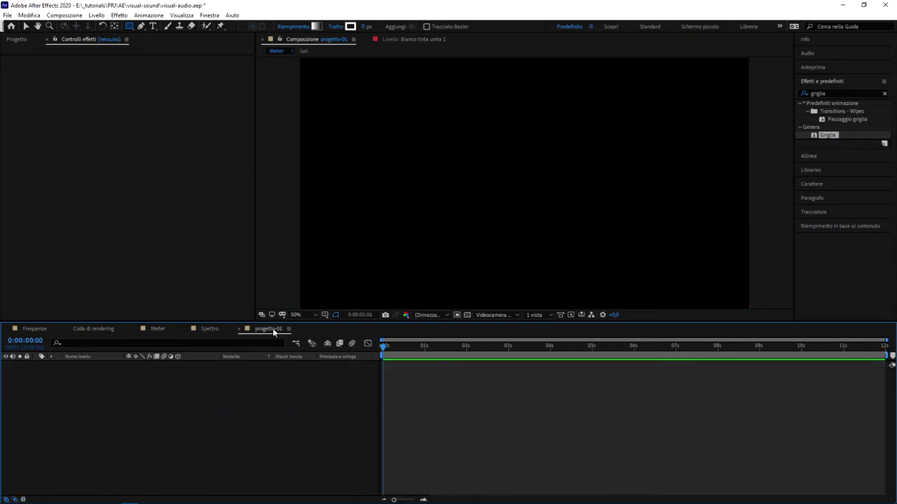
- Set the shape fill to linear gradient and draw a tall rectangle near the centre
{"action": "left_click", "coordinate": [316, 26]}
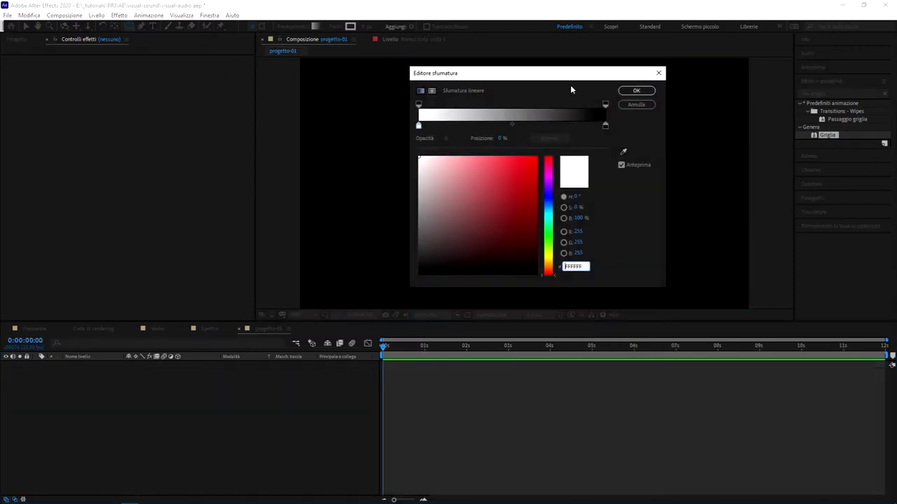
{"action": "left_click", "coordinate": [636, 91]}
{"action": "left_click_drag", "start_coordinate": [476, 102], "coordinate": [511, 289]}
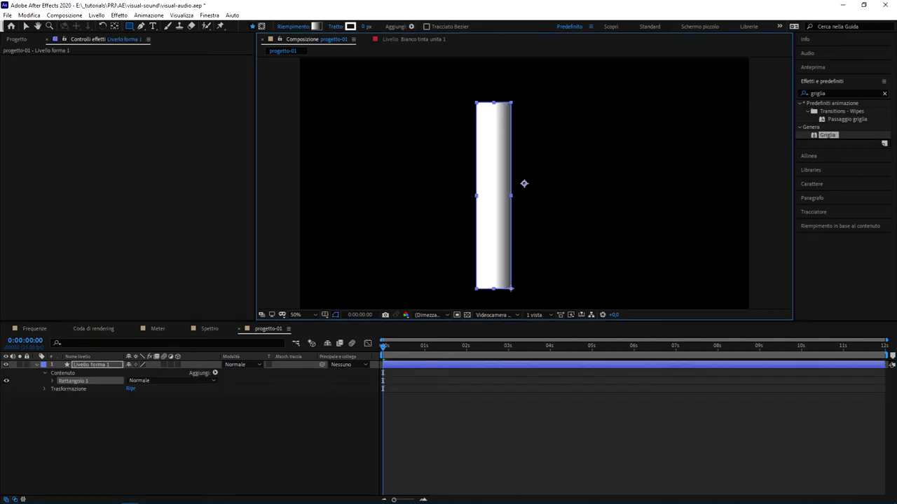
{"action": "left_click", "coordinate": [217, 446]}
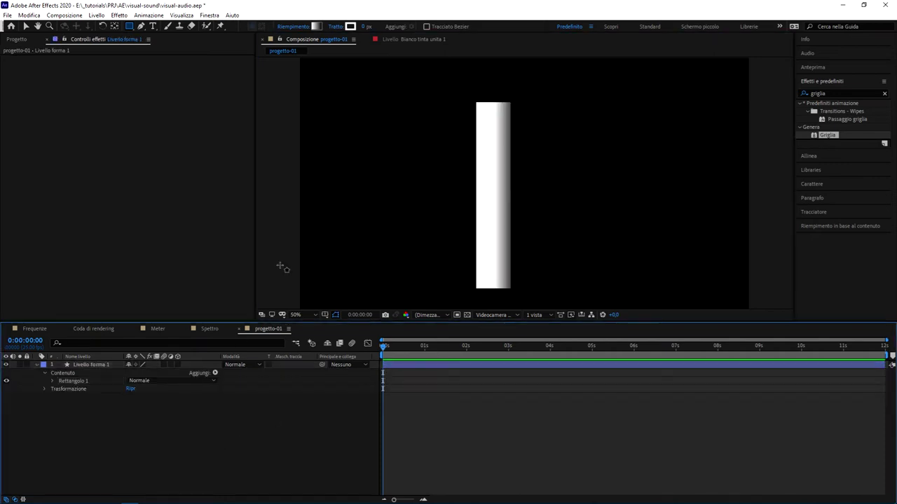
- Scrub back in the Meter composition for reference, then return to progetto-01
{"action": "left_click", "coordinate": [160, 330]}
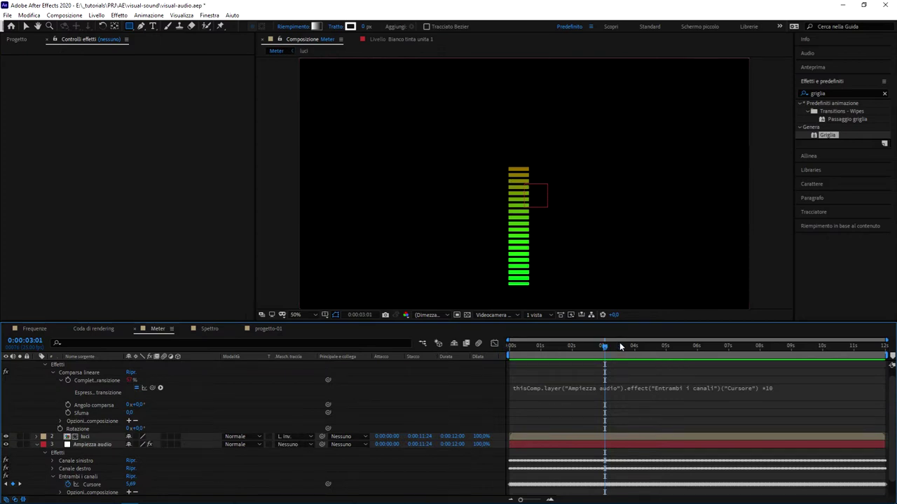
{"action": "left_click_drag", "start_coordinate": [619, 346], "coordinate": [580, 349]}
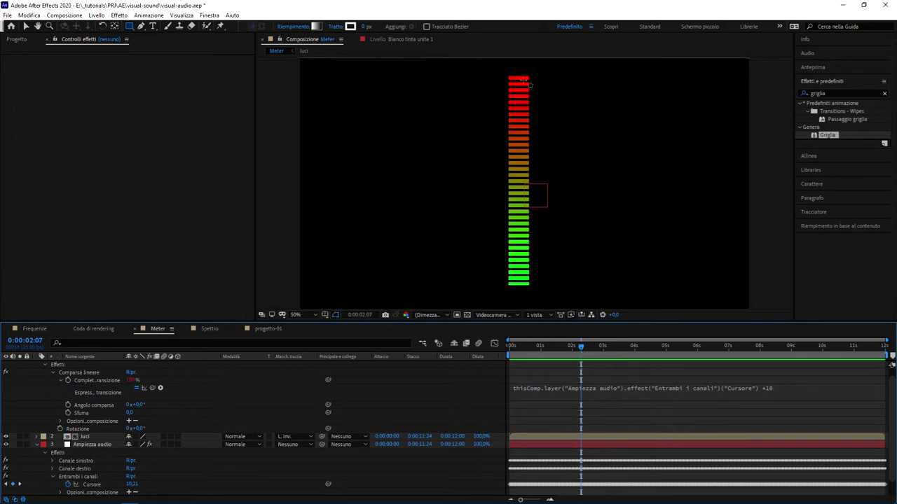
{"action": "left_click", "coordinate": [268, 331]}
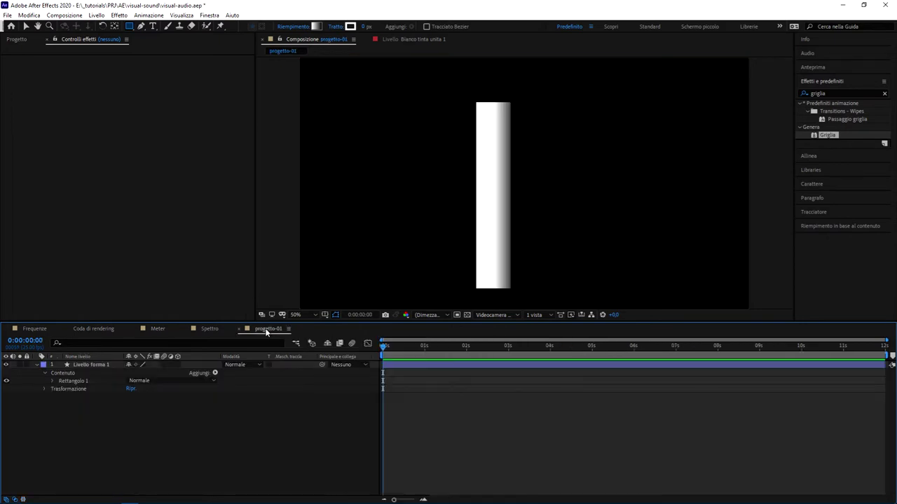
- Nudge the rectangle layer slightly up and to the right
{"action": "left_click", "coordinate": [87, 366]}
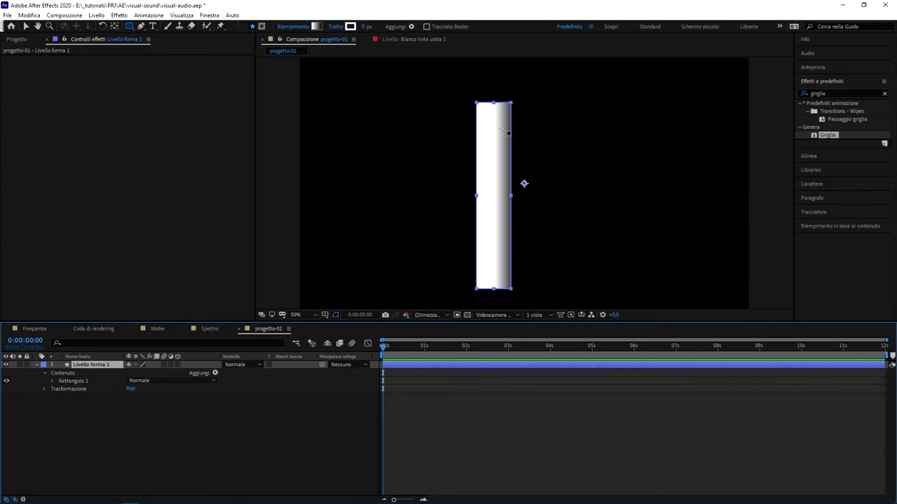
{"action": "key", "text": "v"}
{"action": "left_click_drag", "start_coordinate": [504, 131], "coordinate": [511, 110]}
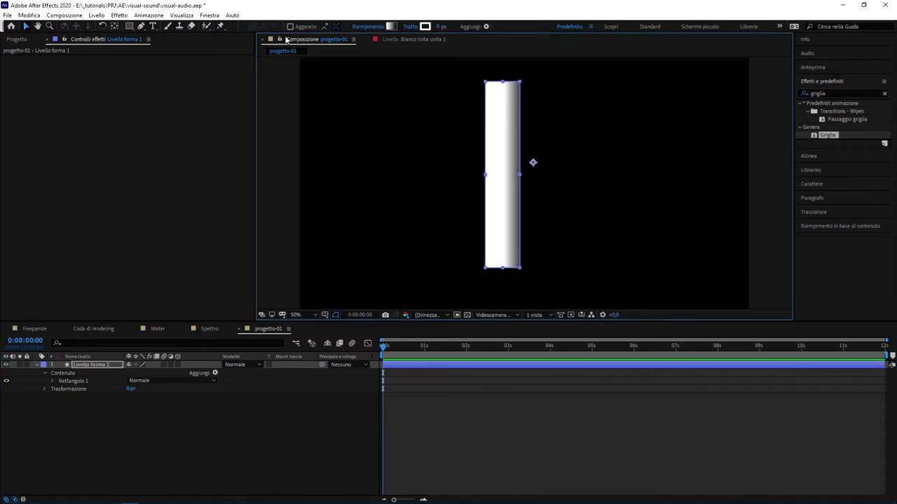
- In Fill options, try Solid Color, then go back to Linear Gradient and confirm
{"action": "left_click", "coordinate": [369, 28]}
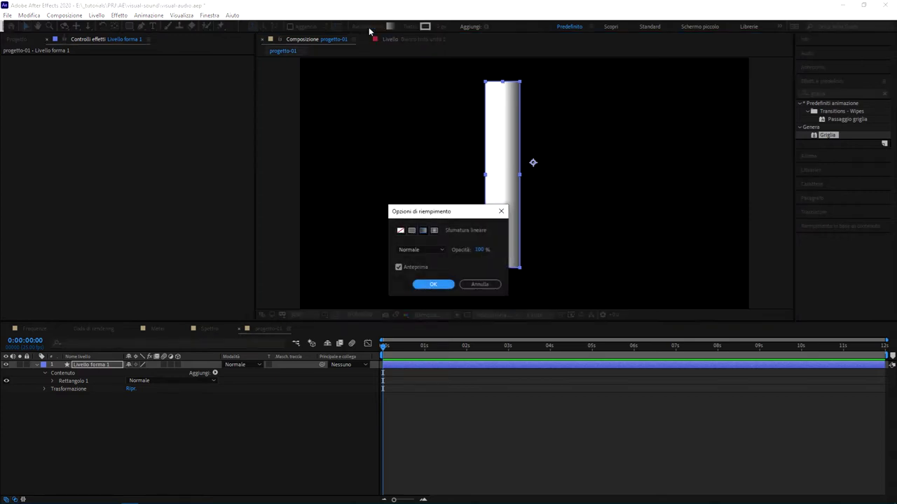
{"action": "left_click", "coordinate": [411, 229]}
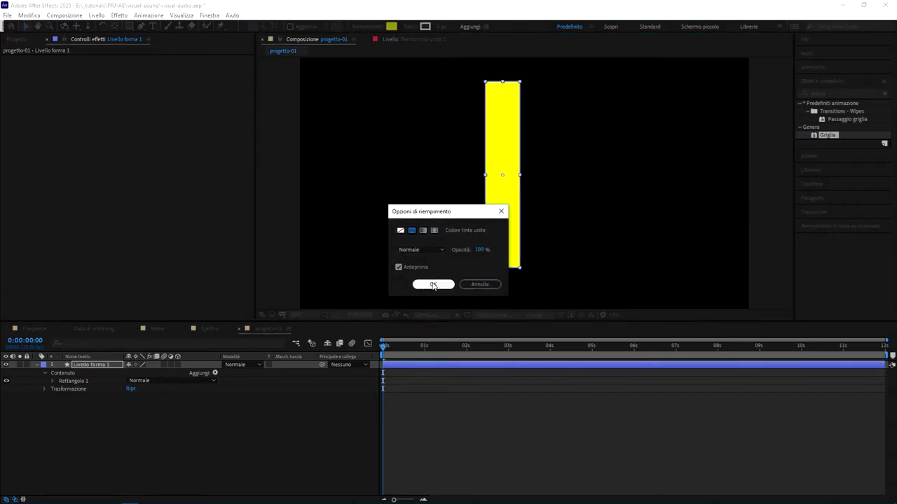
{"action": "left_click_drag", "start_coordinate": [453, 209], "coordinate": [390, 125]}
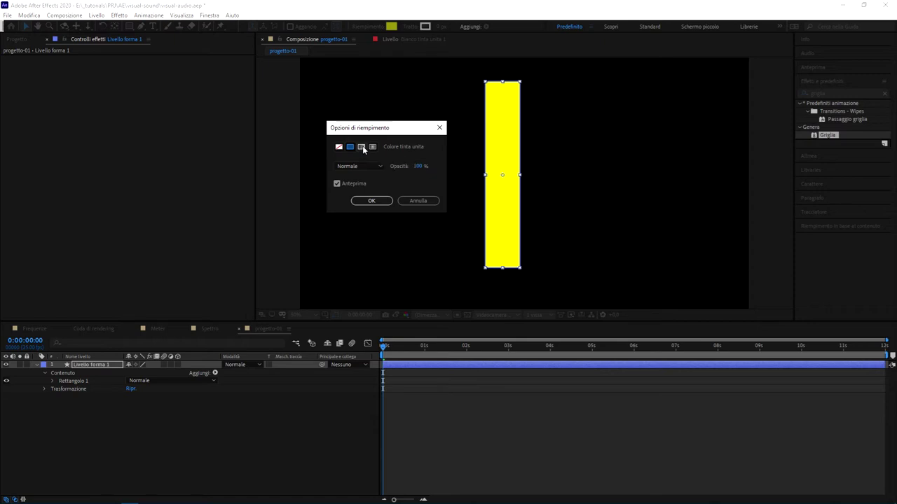
{"action": "left_click", "coordinate": [362, 146]}
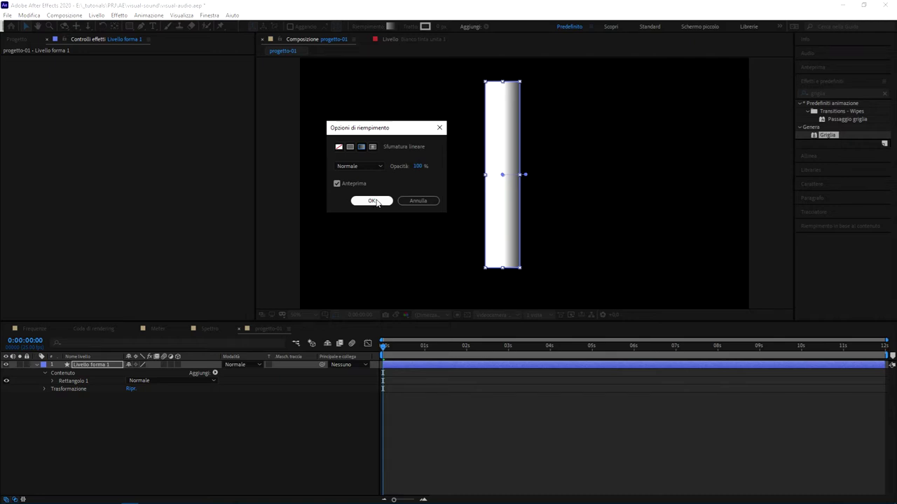
{"action": "left_click", "coordinate": [373, 201]}
- Set the gradient's start stop to green 2AFF00 and end stop to red FF0000
{"action": "left_click", "coordinate": [390, 26]}
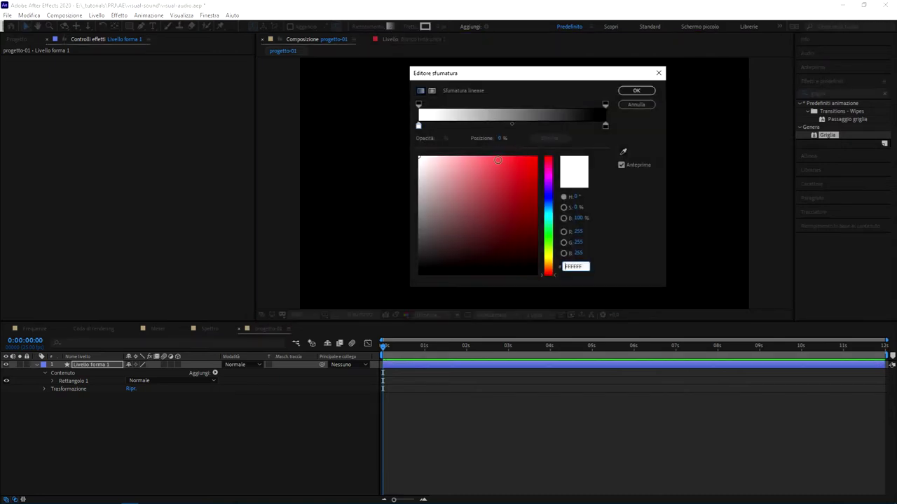
{"action": "left_click", "coordinate": [418, 127]}
{"action": "left_click_drag", "start_coordinate": [419, 126], "coordinate": [411, 124]}
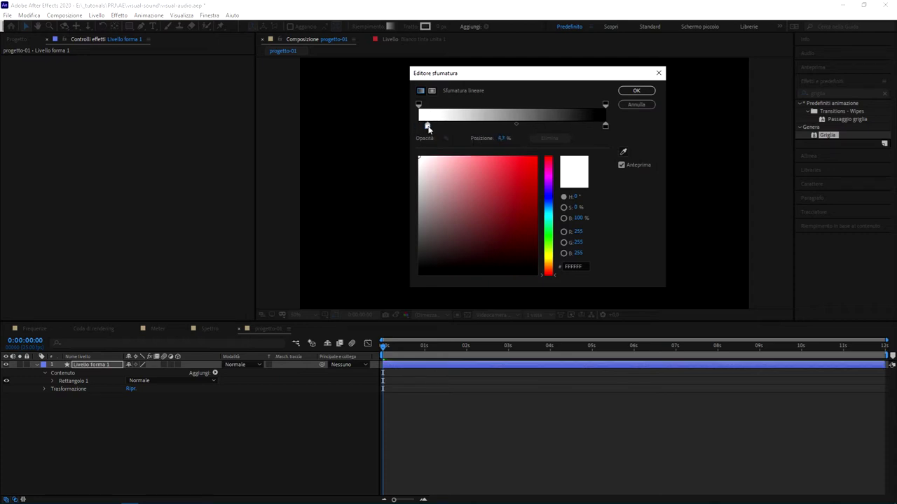
{"action": "left_click_drag", "start_coordinate": [547, 252], "coordinate": [547, 239]}
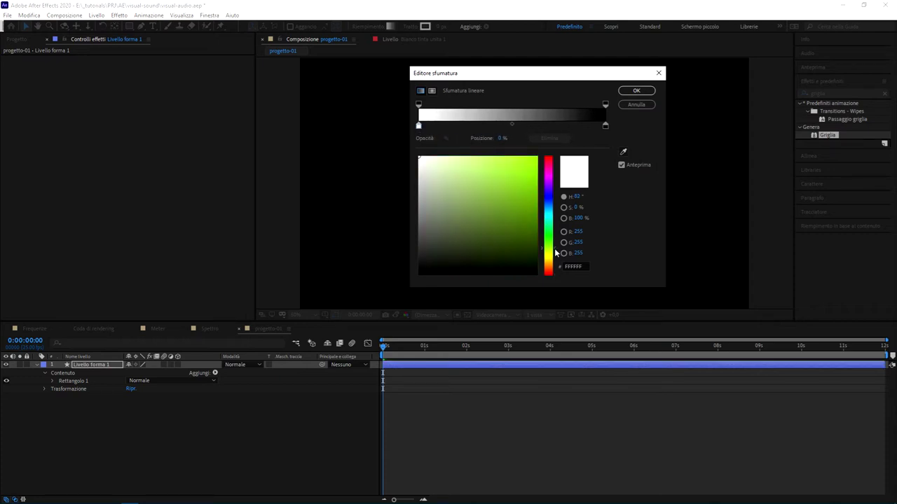
{"action": "left_click", "coordinate": [536, 157]}
{"action": "left_click", "coordinate": [605, 125]}
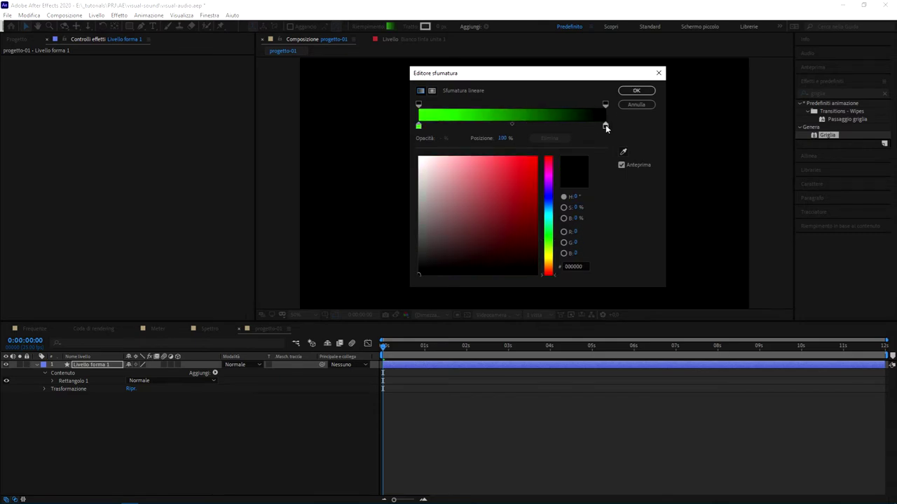
{"action": "left_click", "coordinate": [605, 125]}
{"action": "left_click_drag", "start_coordinate": [526, 197], "coordinate": [538, 156]}
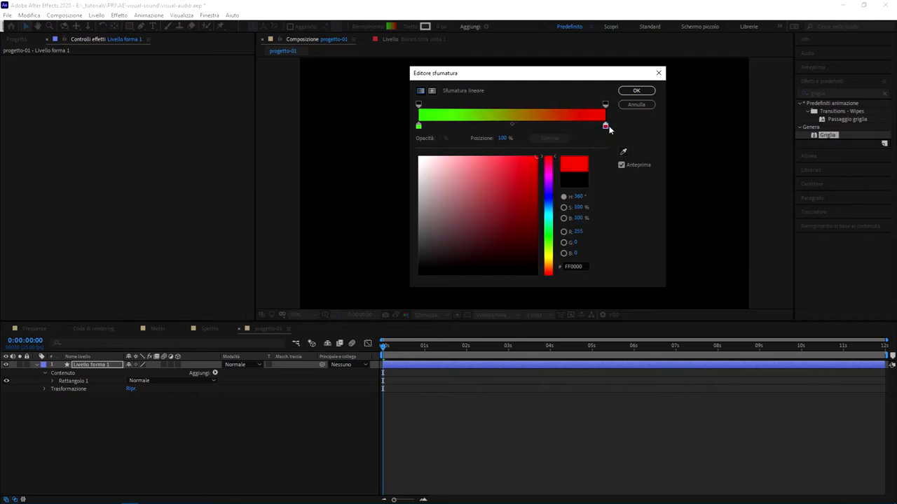
{"action": "left_click", "coordinate": [606, 127]}
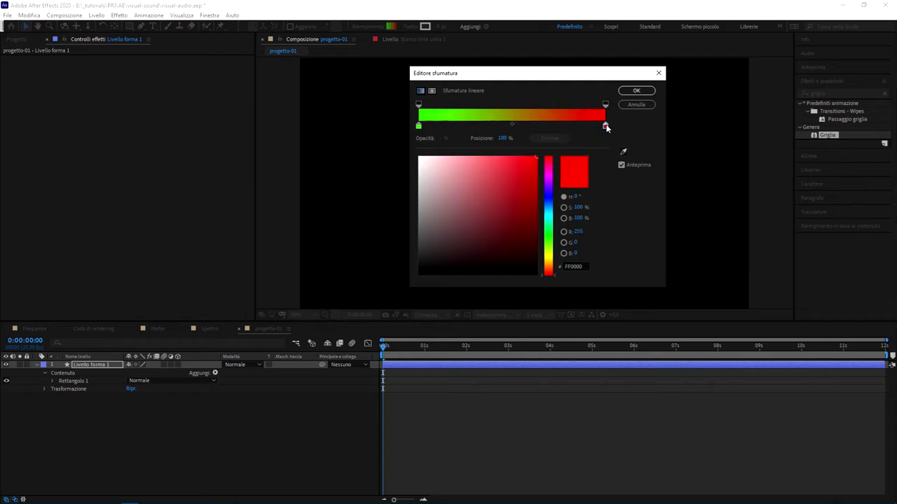
- Add a yellow FFCC00 stop at 77% and apply the gradient
{"action": "left_click", "coordinate": [534, 127]}
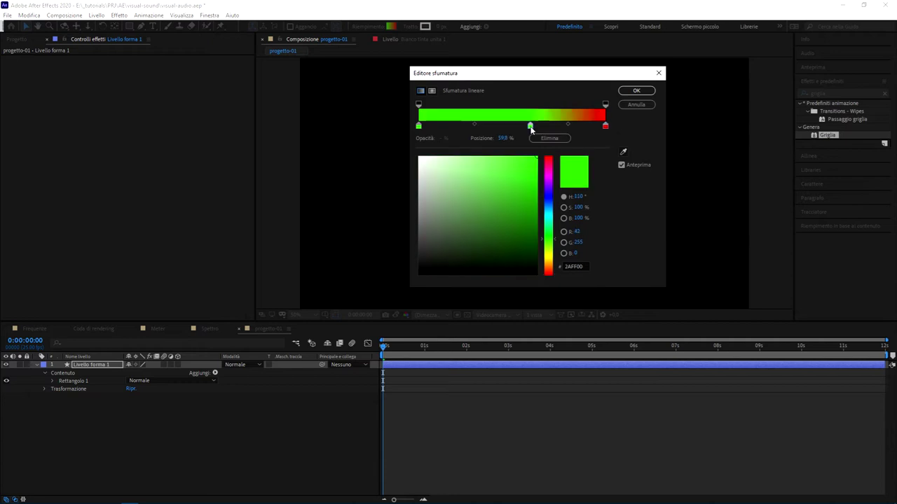
{"action": "left_click_drag", "start_coordinate": [534, 128], "coordinate": [548, 128]}
{"action": "left_click_drag", "start_coordinate": [548, 239], "coordinate": [559, 262]}
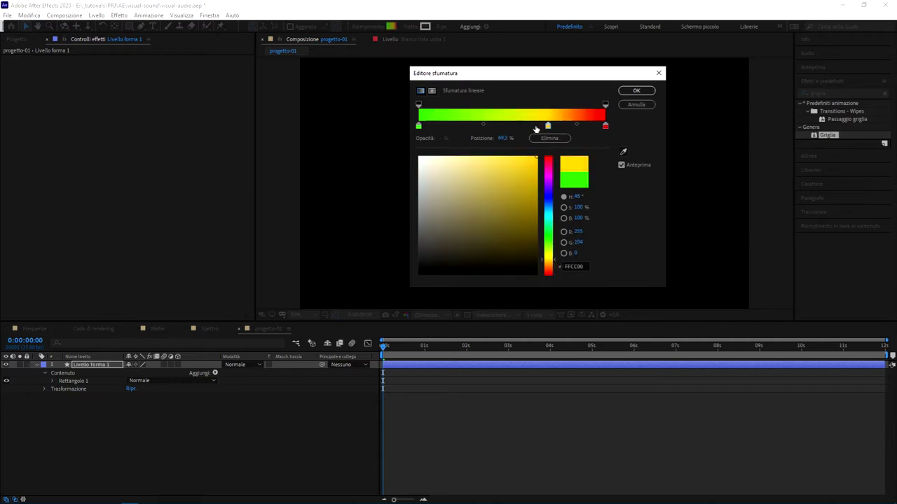
{"action": "left_click_drag", "start_coordinate": [547, 126], "coordinate": [560, 126]}
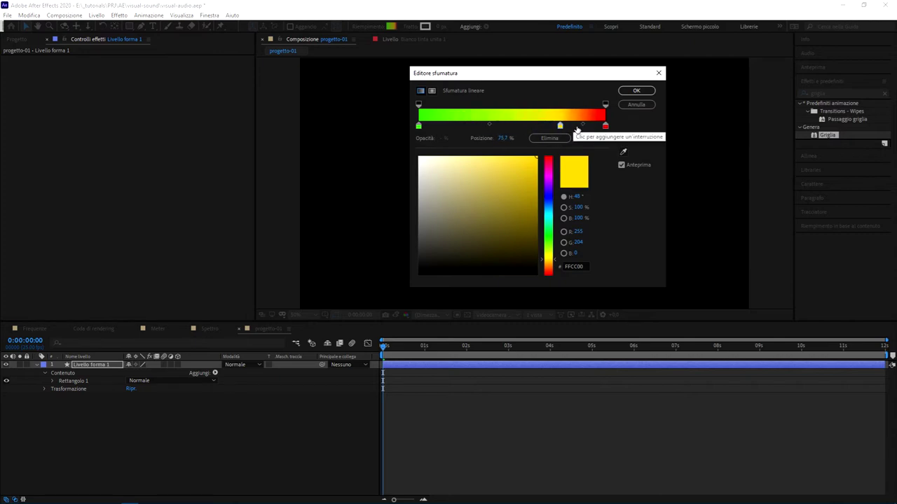
{"action": "left_click", "coordinate": [630, 91]}
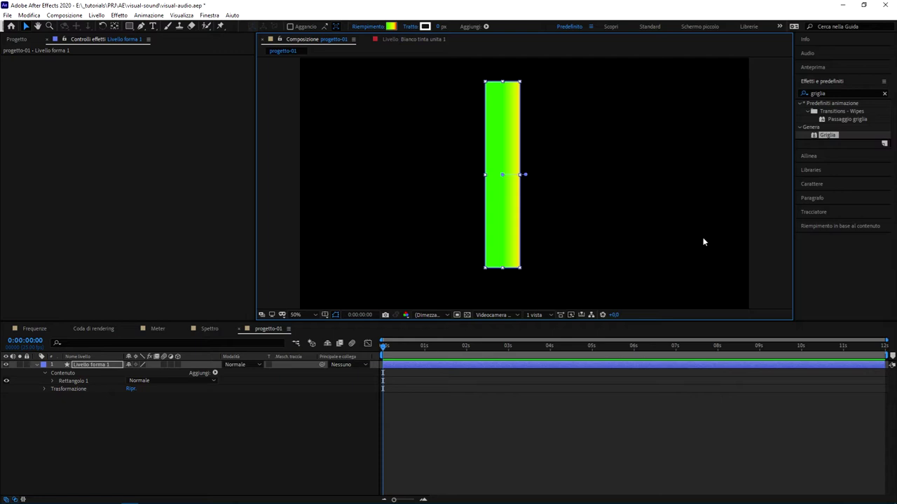
- Drag the gradient handles so red sits at the top and green at the bottom
{"action": "scroll", "coordinate": [529, 196], "scroll_direction": "up", "scroll_amount": 3}
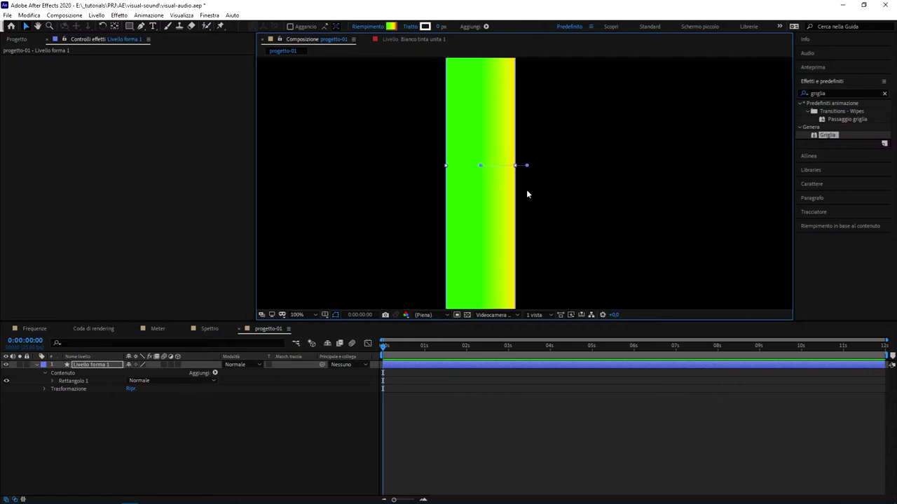
{"action": "scroll", "coordinate": [546, 168], "scroll_direction": "down", "scroll_amount": 4}
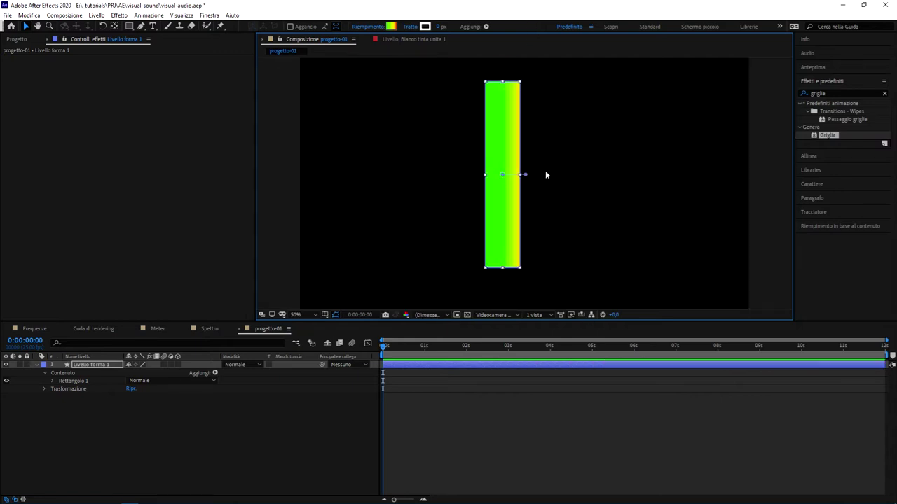
{"action": "left_click_drag", "start_coordinate": [524, 174], "coordinate": [504, 99]}
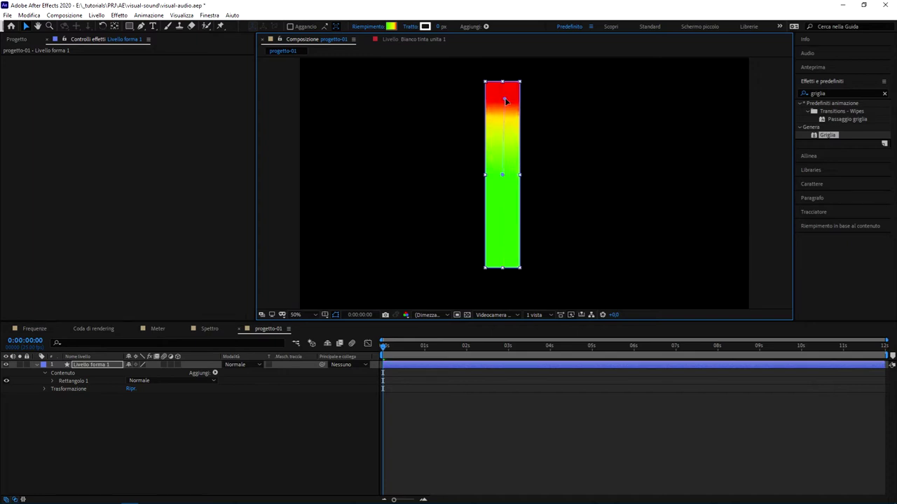
{"action": "mouse_move", "coordinate": [502, 177]}
{"action": "left_mouse_down"}
{"action": "mouse_move", "coordinate": [617, 119]}
{"action": "mouse_move", "coordinate": [510, 198]}
{"action": "mouse_move", "coordinate": [507, 100]}
{"action": "mouse_move", "coordinate": [503, 260]}
{"action": "left_mouse_up"}
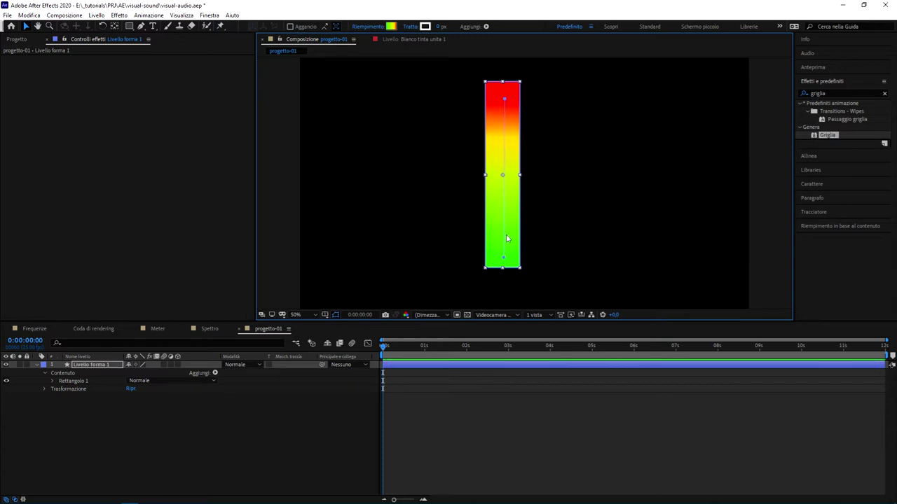
{"action": "left_click", "coordinate": [342, 408]}
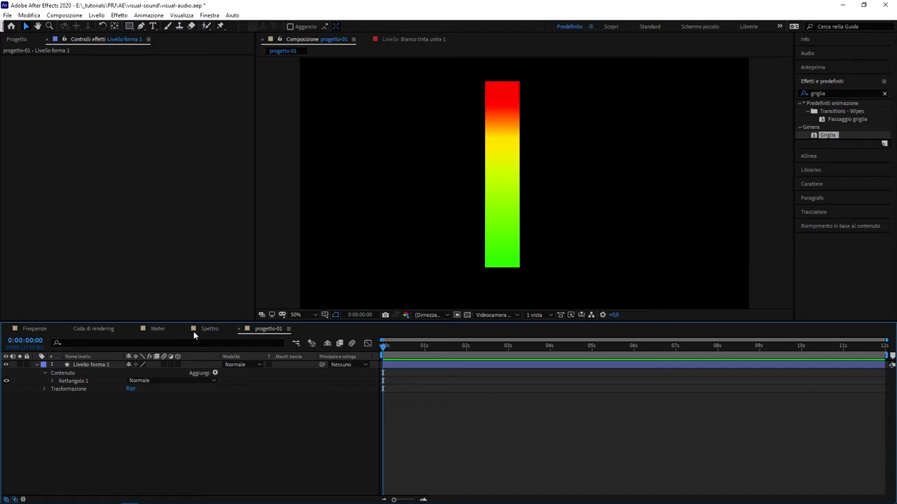
- Try the Griglia effect on the shape layer, undo it, and clear the selection
{"action": "left_click", "coordinate": [159, 329]}
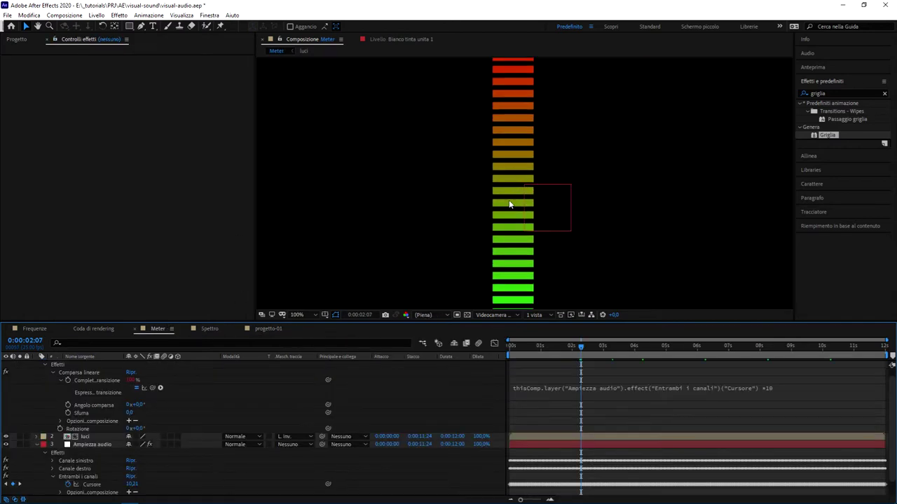
{"action": "left_click", "coordinate": [279, 329]}
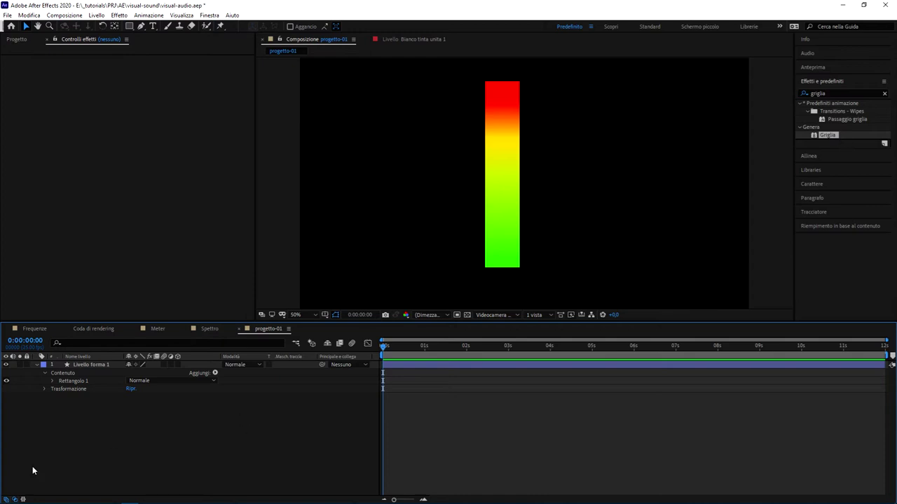
{"action": "left_click", "coordinate": [89, 365]}
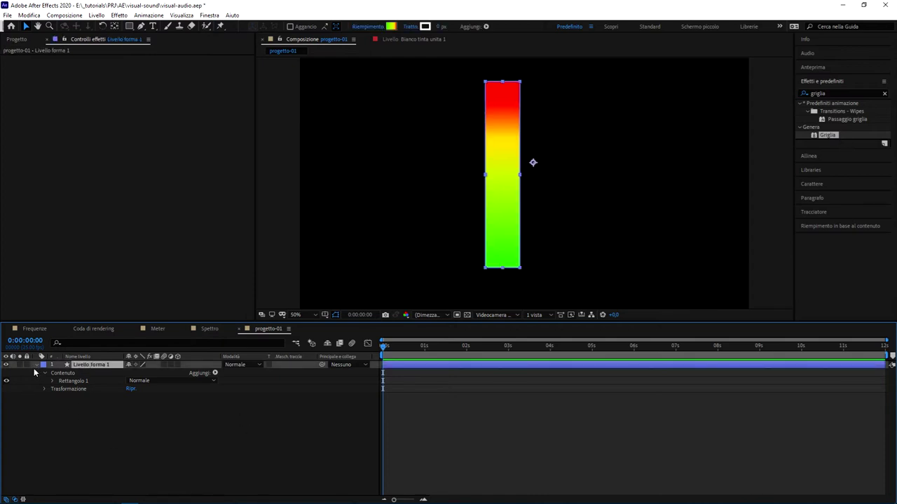
{"action": "left_click_drag", "start_coordinate": [829, 134], "coordinate": [553, 361]}
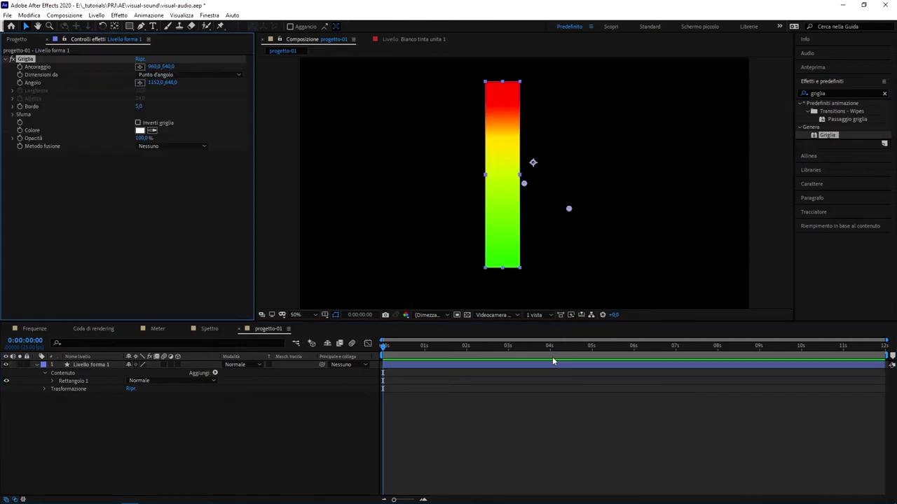
{"action": "key", "text": "ctrl+z"}
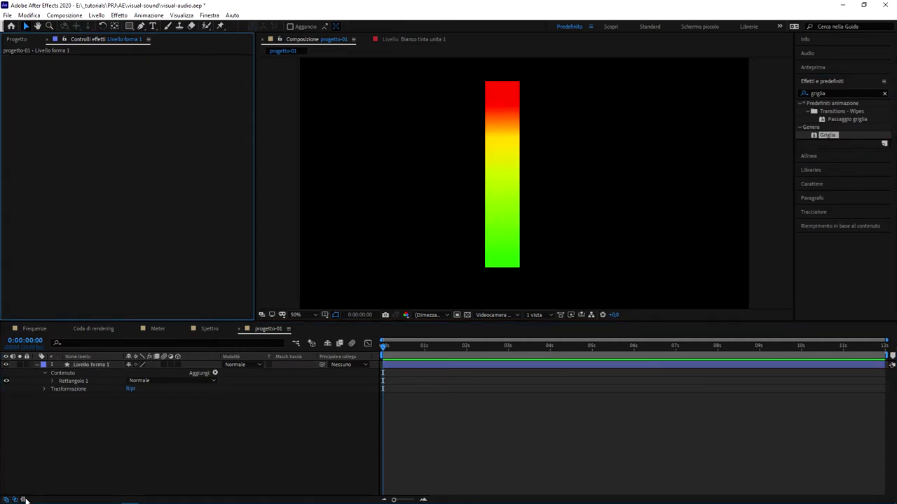
{"action": "left_click", "coordinate": [79, 363]}
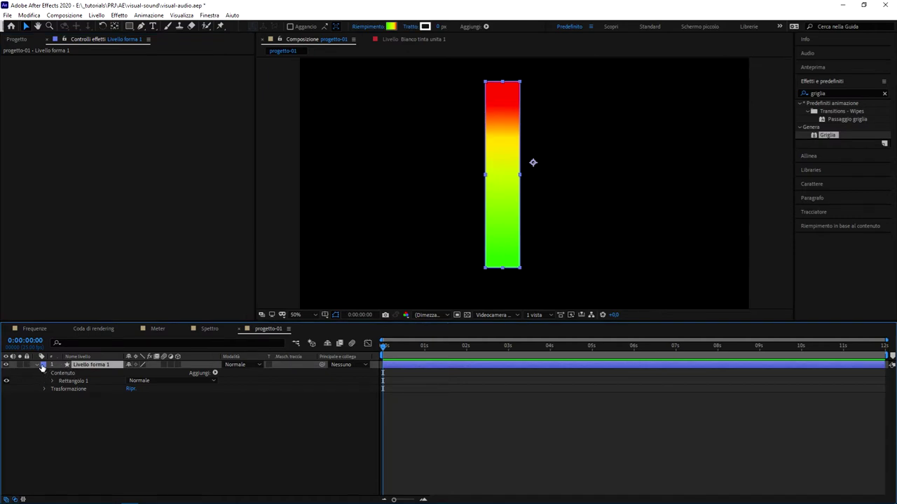
{"action": "left_click", "coordinate": [38, 366]}
- Start a new solid layer from the timeline's Nuovo > Tinta unita menu, naming it griglia
{"action": "right_click", "coordinate": [125, 397]}
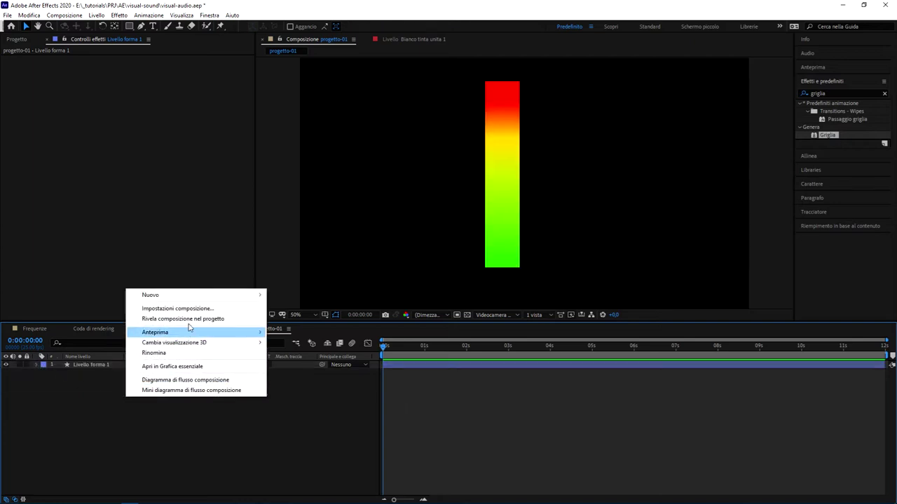
{"action": "mouse_move", "coordinate": [206, 299]}
{"action": "left_click", "coordinate": [310, 319]}
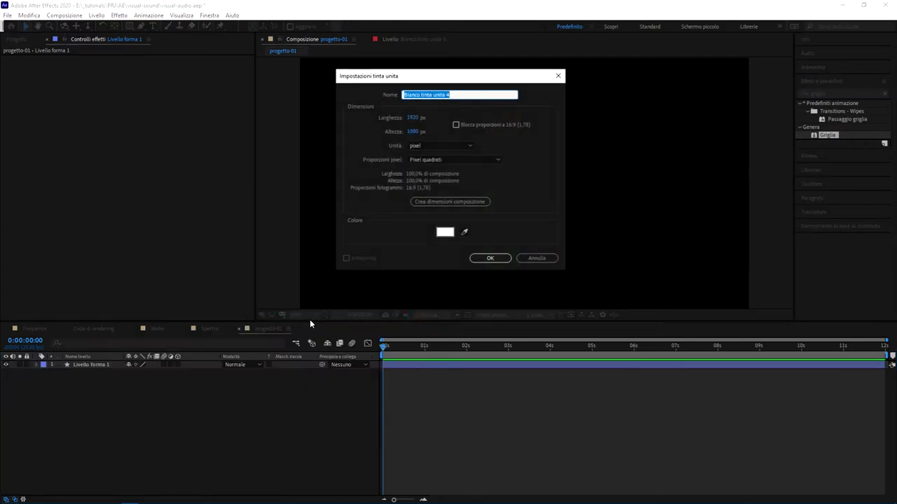
{"action": "type", "text": "griglia"}
- Create the griglia solid and apply the Griglia effect to it, zooming in to check
{"action": "left_click", "coordinate": [490, 257]}
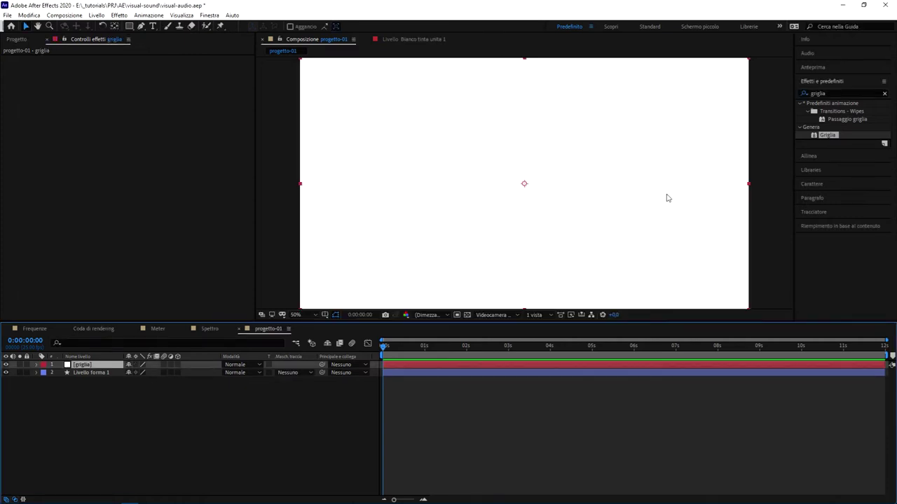
{"action": "left_click_drag", "start_coordinate": [829, 141], "coordinate": [525, 366]}
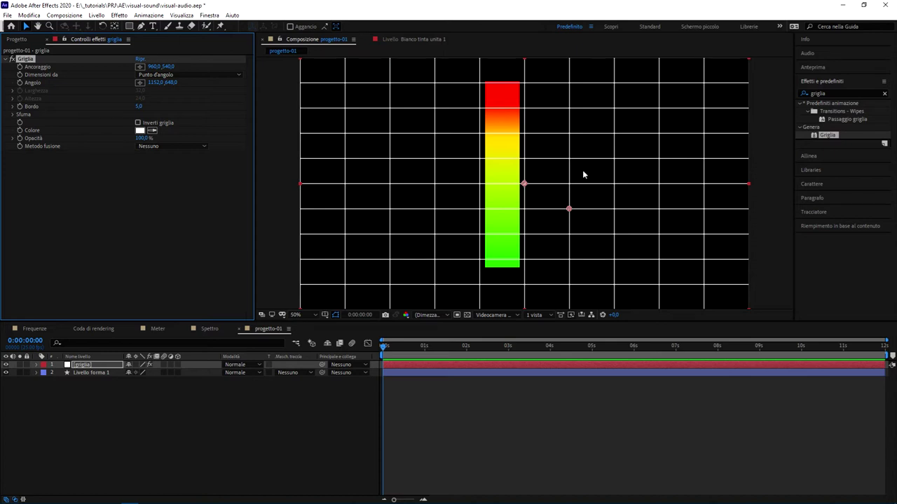
{"action": "key", "text": "period"}
{"action": "key", "text": "period"}
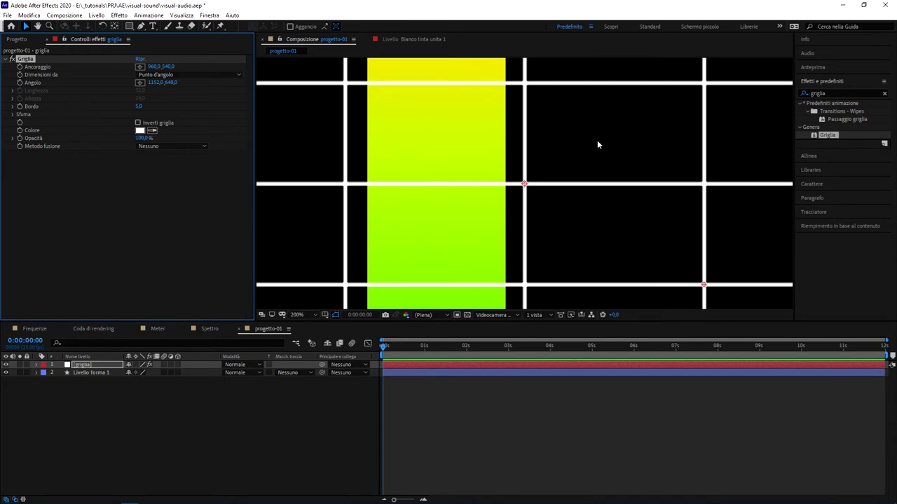
{"action": "key", "text": "comma"}
{"action": "key", "text": "comma"}
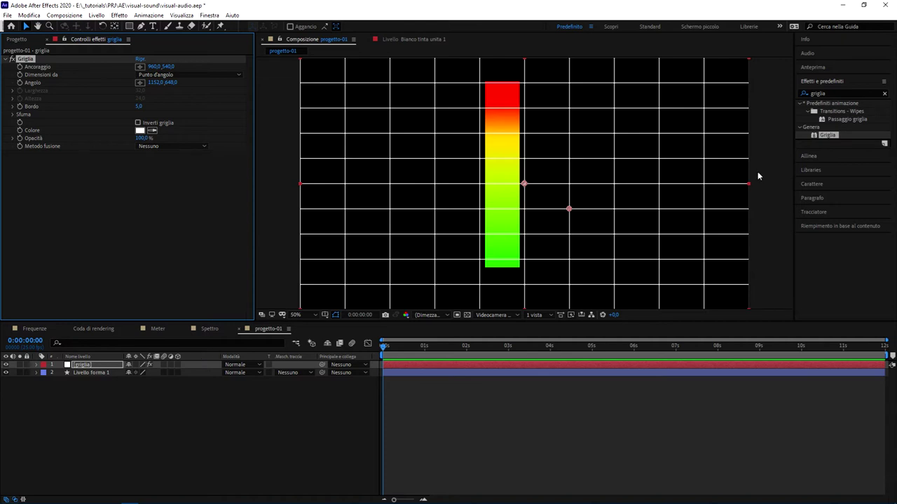
- Zoom far in to inspect grid line thickness, then zoom back out and deselect
{"action": "key", "text": "period"}
{"action": "key", "text": "period"}
{"action": "key", "text": "period"}
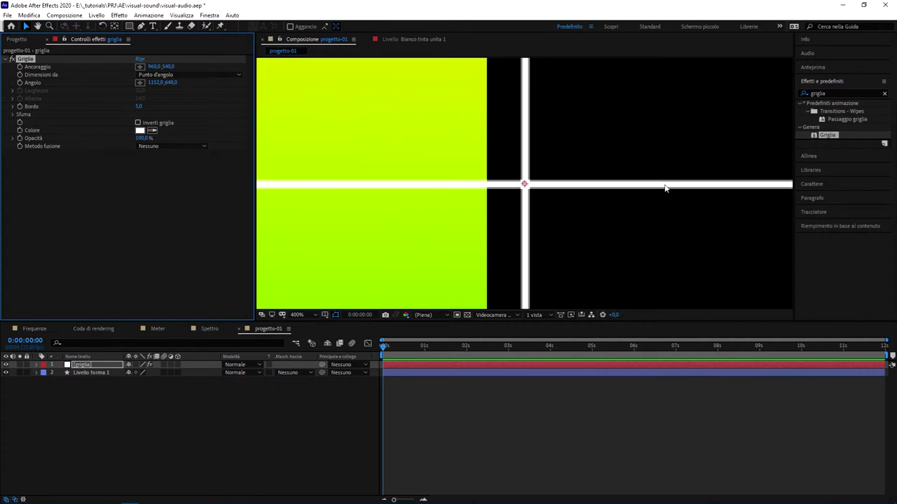
{"action": "key", "text": "comma"}
{"action": "key", "text": "comma"}
{"action": "key", "text": "comma"}
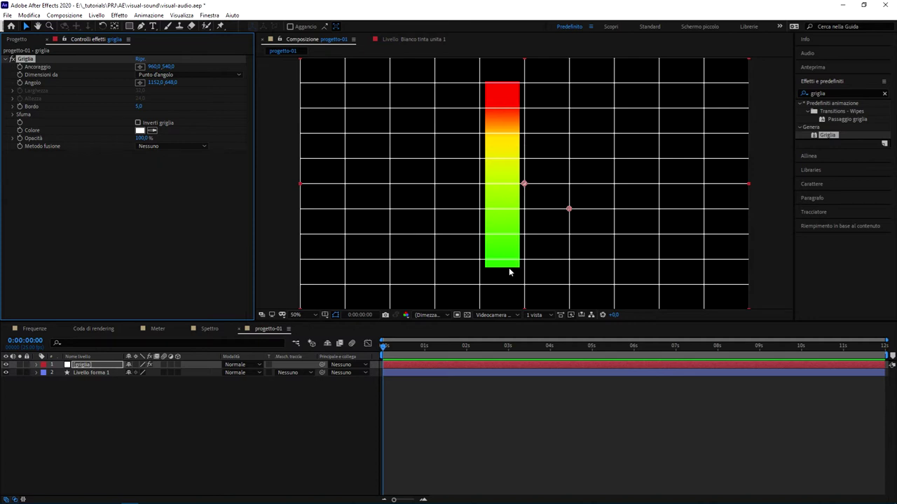
{"action": "left_click", "coordinate": [88, 369]}
{"action": "left_click", "coordinate": [88, 370]}
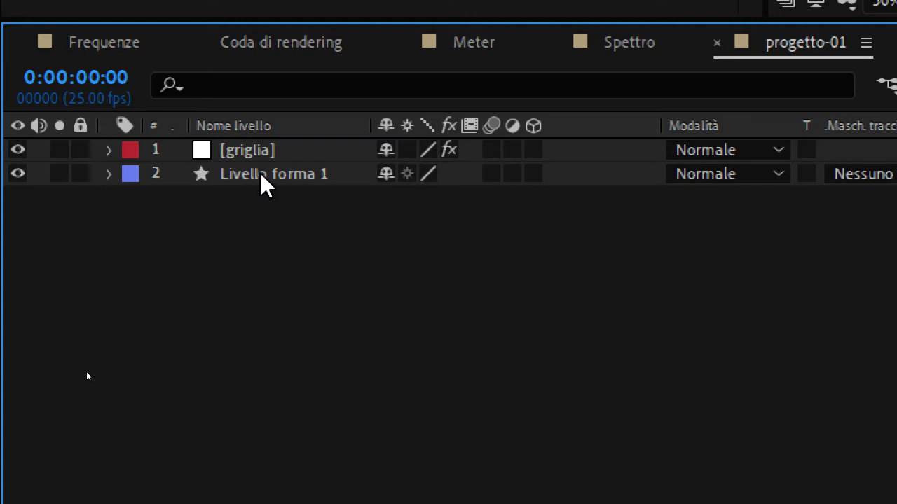
- Select layer Livello forma 1 and rename it 'rettangolo'
{"action": "left_click", "coordinate": [260, 176]}
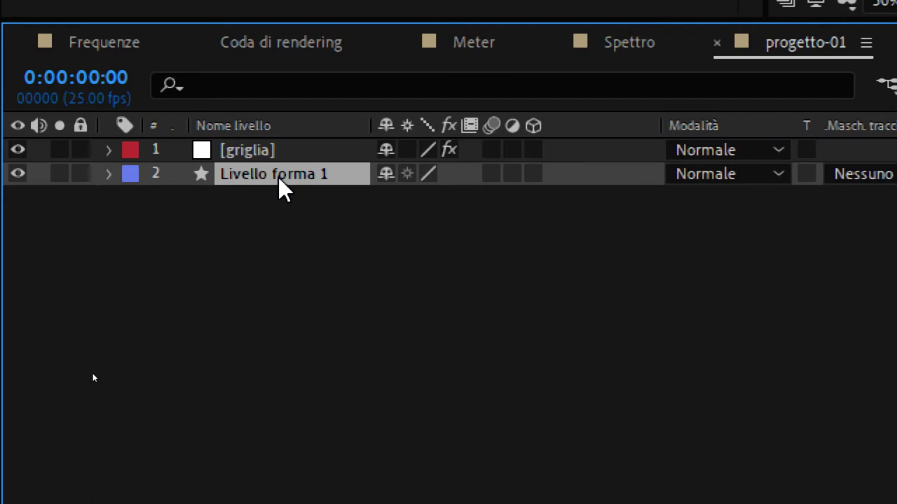
{"action": "key", "text": "Return"}
{"action": "type", "text": "rettangolo"}
{"action": "key", "text": "Return"}
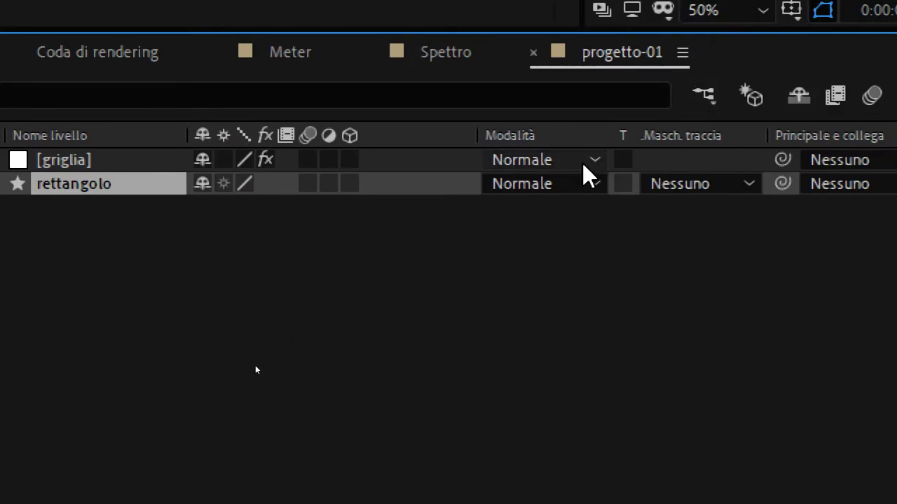
{"action": "left_click", "coordinate": [686, 185]}
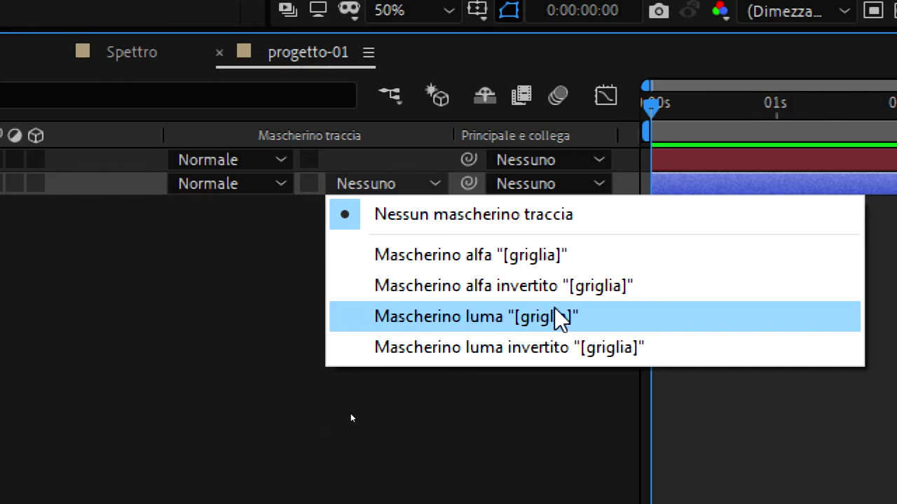
- Set rettangolo's track matte to Mascherino luma "[griglia]" and toggle layer visibility to check
{"action": "left_click", "coordinate": [538, 315]}
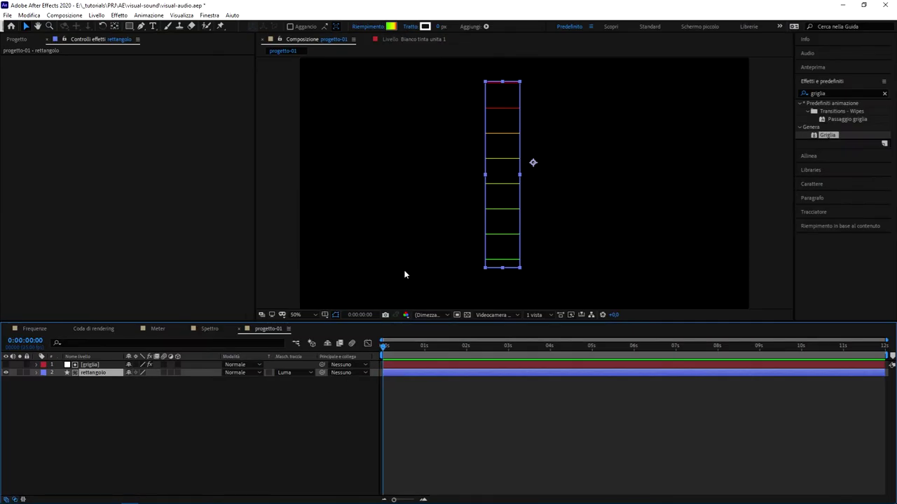
{"action": "left_click", "coordinate": [334, 396]}
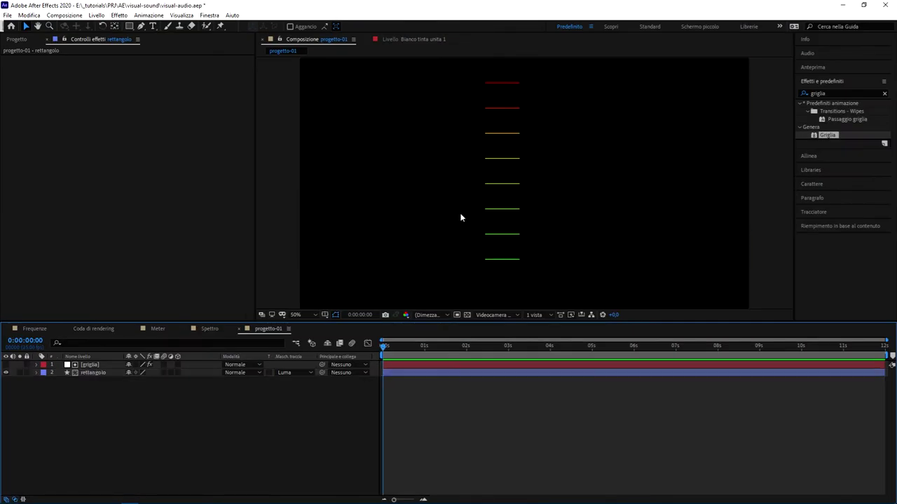
{"action": "left_click", "coordinate": [5, 365]}
{"action": "left_click", "coordinate": [6, 372]}
{"action": "scroll", "coordinate": [518, 206], "scroll_direction": "down", "scroll_amount": 1}
{"action": "scroll", "coordinate": [519, 205], "scroll_direction": "up", "scroll_amount": 4}
{"action": "scroll", "coordinate": [515, 198], "scroll_direction": "up", "scroll_amount": 1}
{"action": "scroll", "coordinate": [491, 200], "scroll_direction": "up", "scroll_amount": 1}
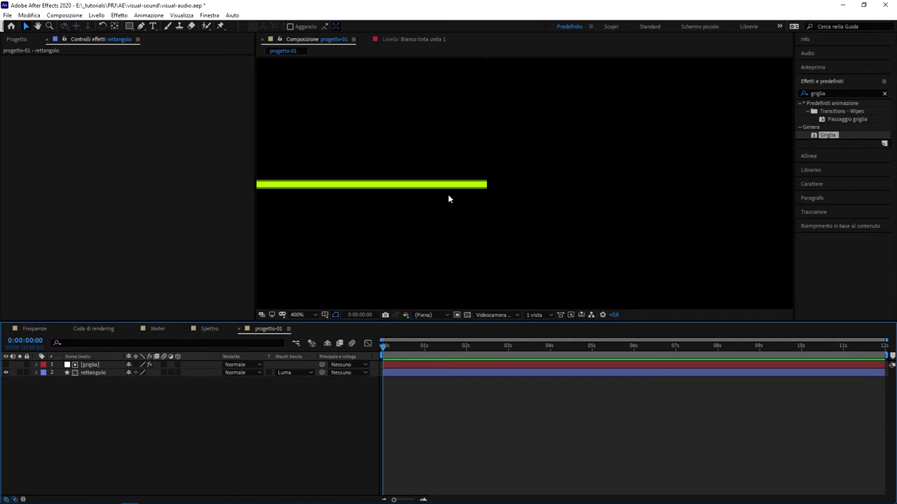
{"action": "scroll", "coordinate": [450, 197], "scroll_direction": "down", "scroll_amount": 2}
{"action": "scroll", "coordinate": [451, 199], "scroll_direction": "down", "scroll_amount": 1}
{"action": "scroll", "coordinate": [459, 202], "scroll_direction": "down", "scroll_amount": 2}
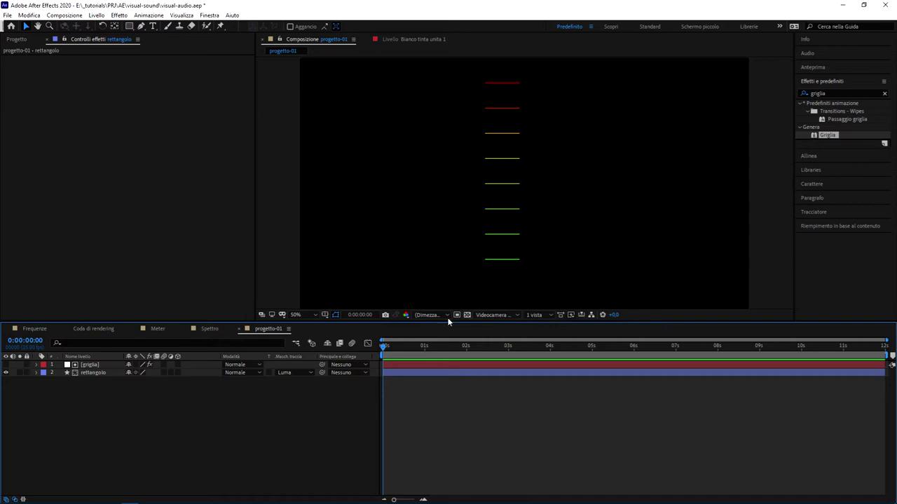
- Toggle the transparency grid on and off, then select the griglia layer
{"action": "left_click", "coordinate": [467, 316]}
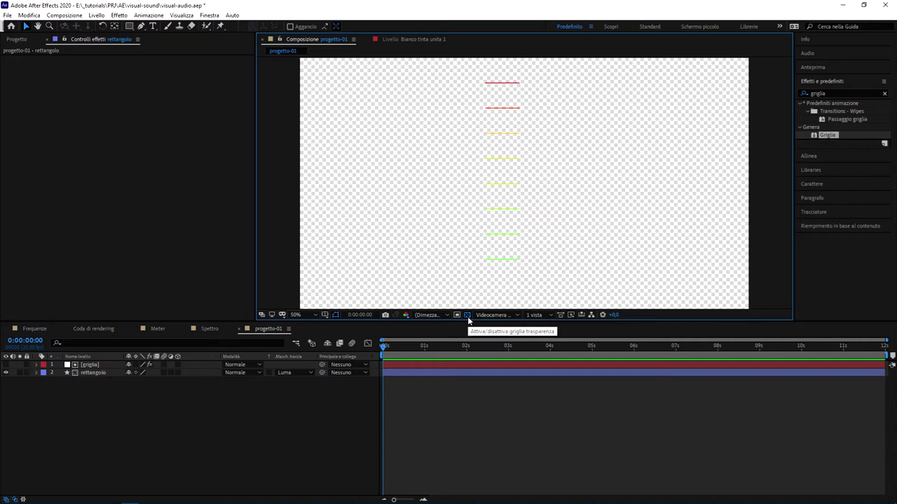
{"action": "left_click", "coordinate": [467, 316]}
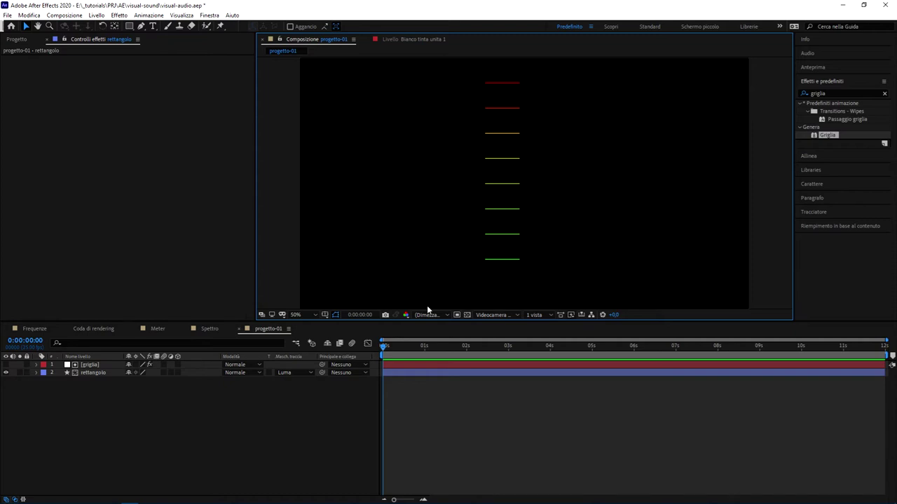
{"action": "left_click", "coordinate": [91, 365]}
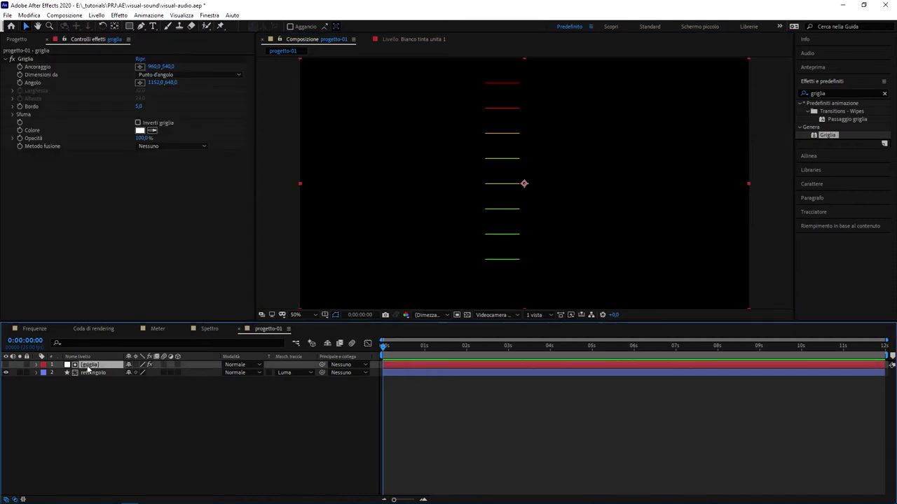
- Toggle griglia's visibility and select rettangolo to inspect the striped bar's outline
{"action": "left_click", "coordinate": [6, 366]}
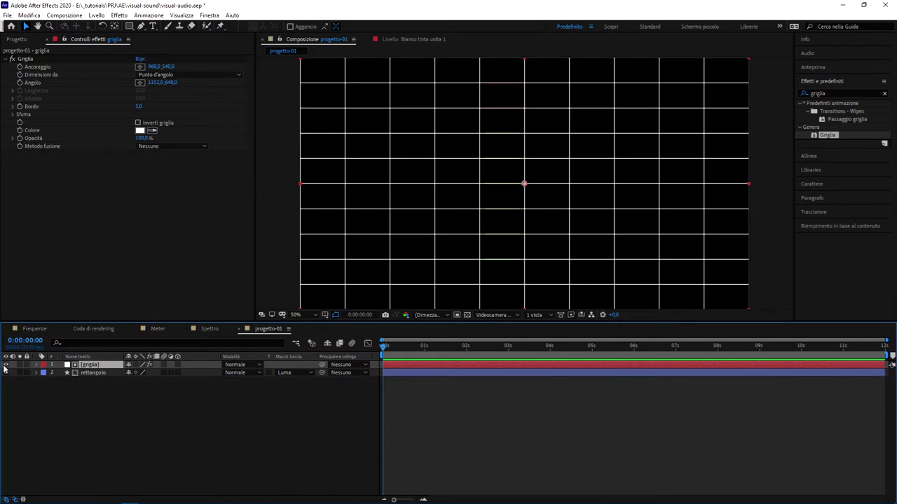
{"action": "left_click", "coordinate": [5, 365]}
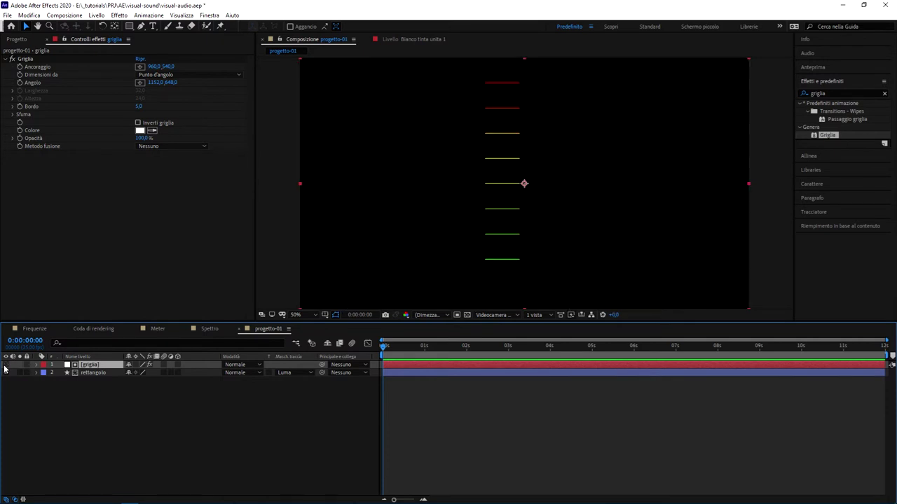
{"action": "left_click", "coordinate": [93, 373]}
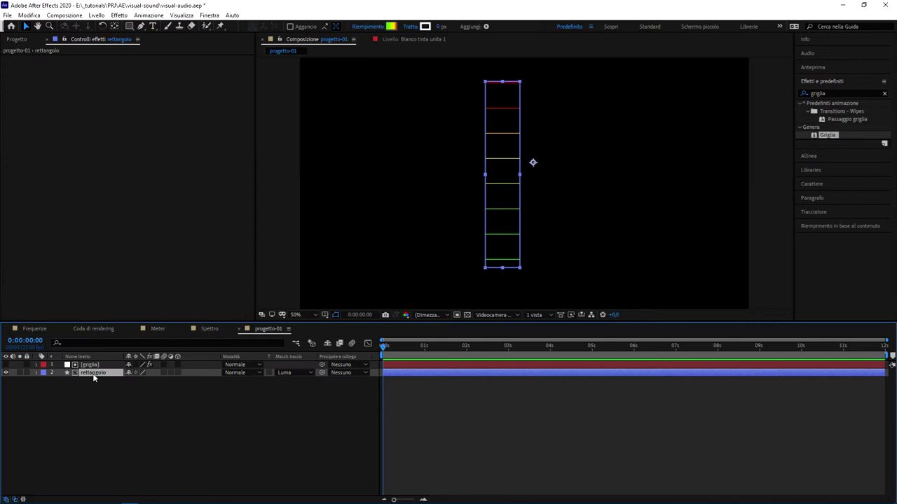
{"action": "left_click", "coordinate": [90, 365]}
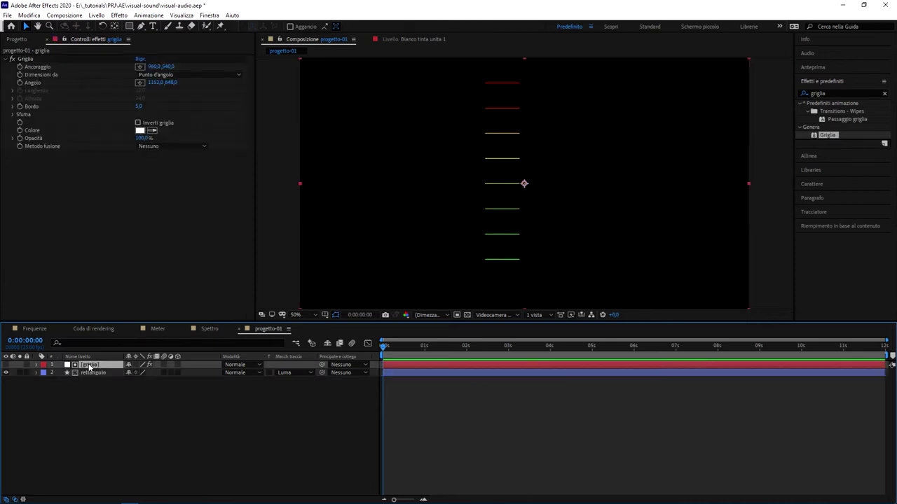
{"action": "left_click", "coordinate": [94, 373]}
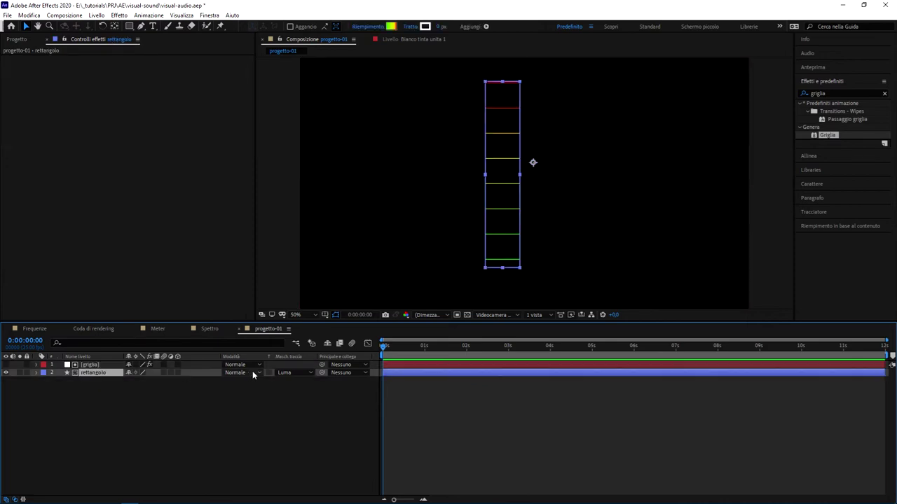
{"action": "scroll", "coordinate": [500, 175], "scroll_direction": "up", "scroll_amount": 1}
{"action": "scroll", "coordinate": [502, 177], "scroll_direction": "down", "scroll_amount": 1}
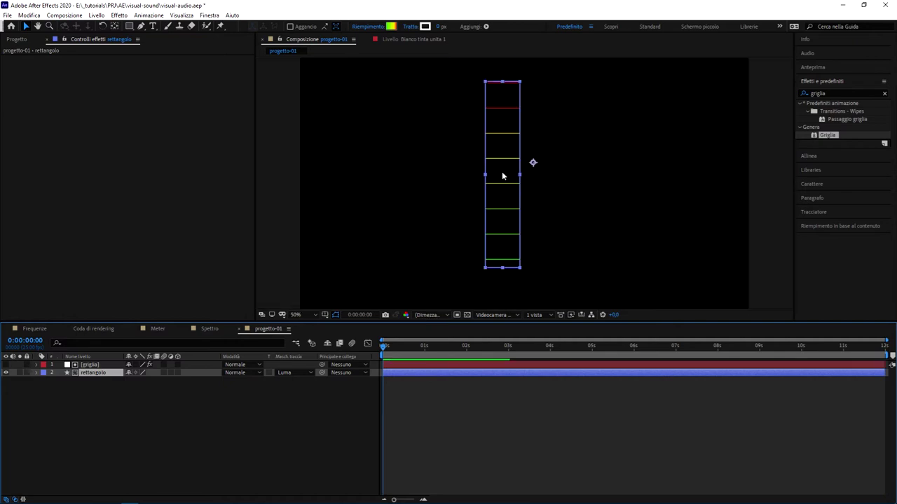
{"action": "left_click", "coordinate": [314, 404]}
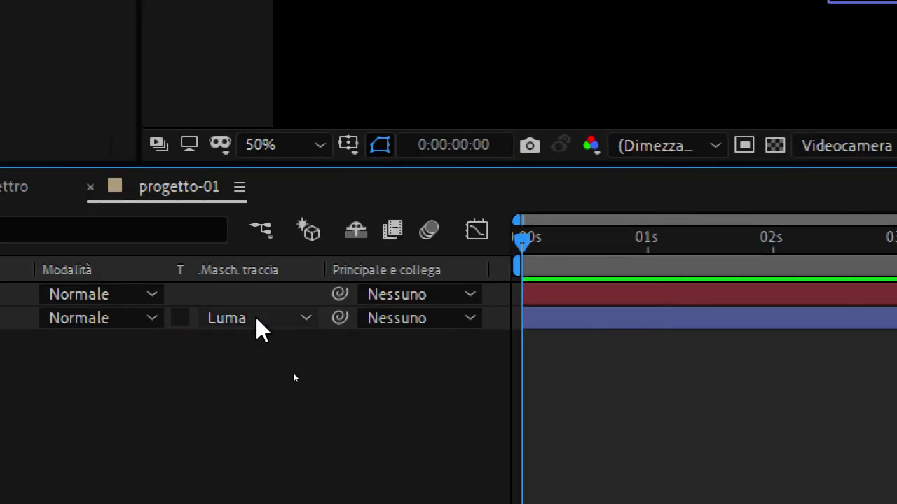
- Keep Luma Matte "[griglia]" in rettangolo's Track Matte list, then select griglia
{"action": "left_click", "coordinate": [261, 321]}
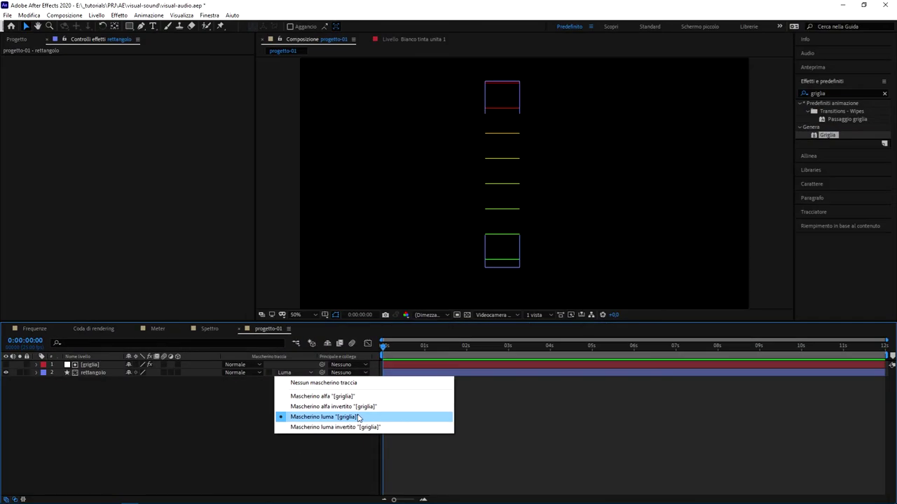
{"action": "left_click", "coordinate": [208, 417]}
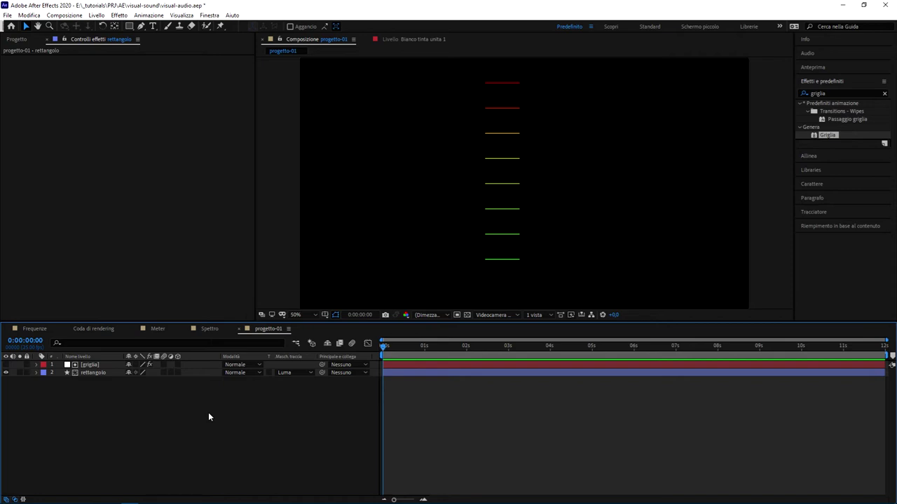
{"action": "left_click", "coordinate": [88, 365]}
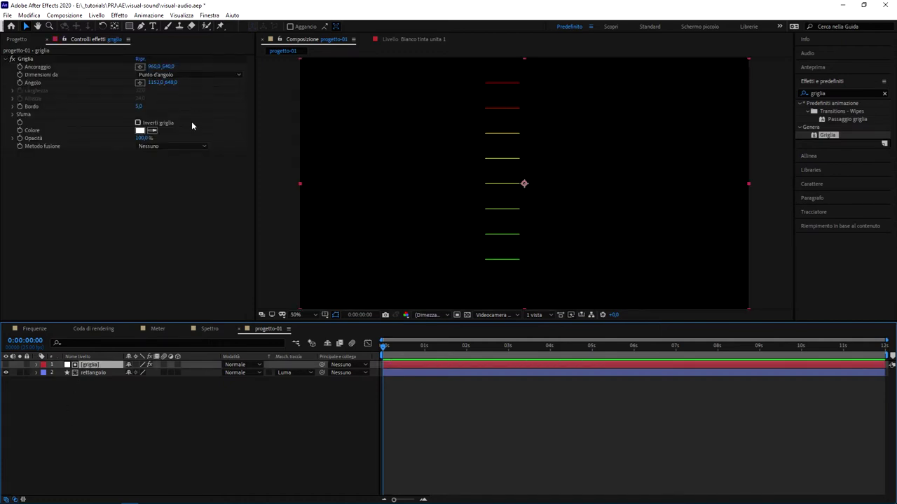
- Set the Grid size to Width & Height Sliders, with width 170,4 and height 10,0
{"action": "left_click", "coordinate": [182, 74]}
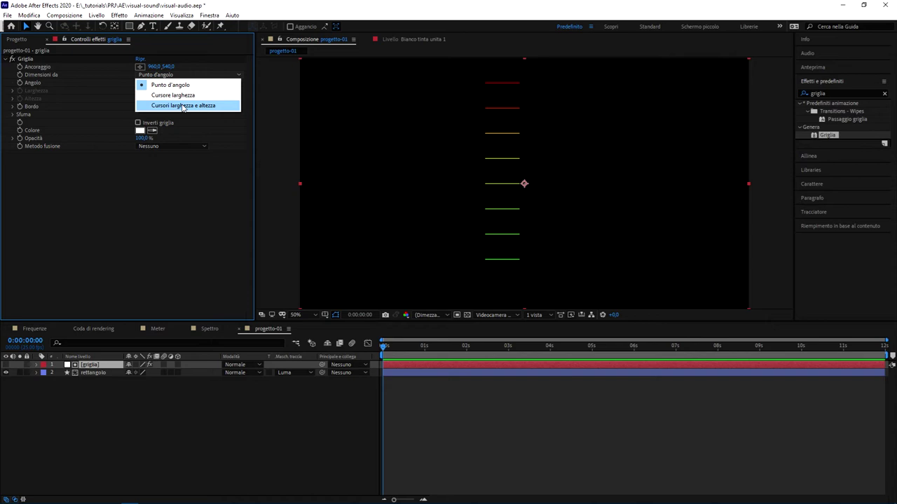
{"action": "left_click", "coordinate": [183, 105]}
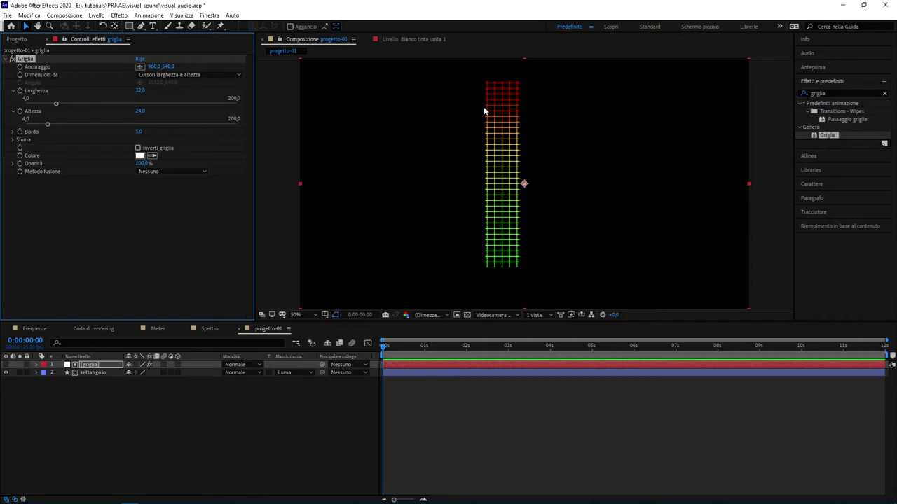
{"action": "left_click_drag", "start_coordinate": [56, 104], "coordinate": [239, 102]}
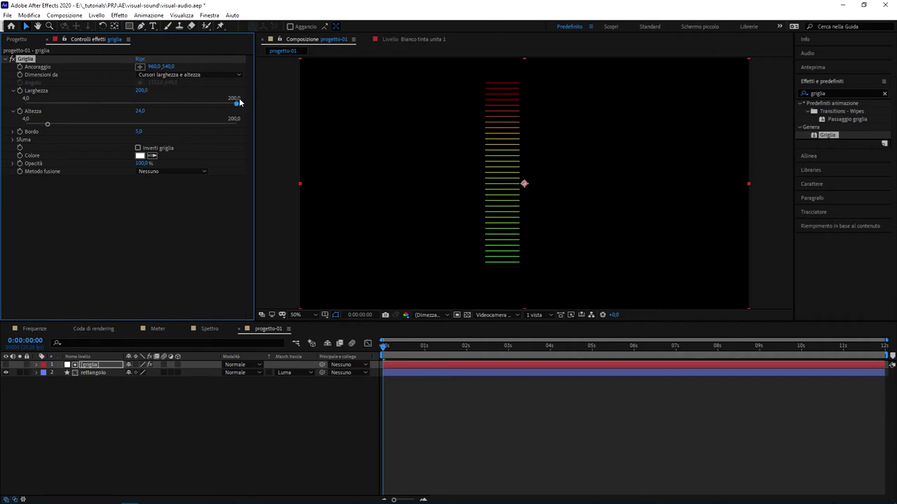
{"action": "mouse_move", "coordinate": [173, 109]}
{"action": "left_mouse_down"}
{"action": "mouse_move", "coordinate": [280, 110]}
{"action": "mouse_move", "coordinate": [256, 110]}
{"action": "left_mouse_up"}
{"action": "left_click_drag", "start_coordinate": [138, 110], "coordinate": [135, 110]}
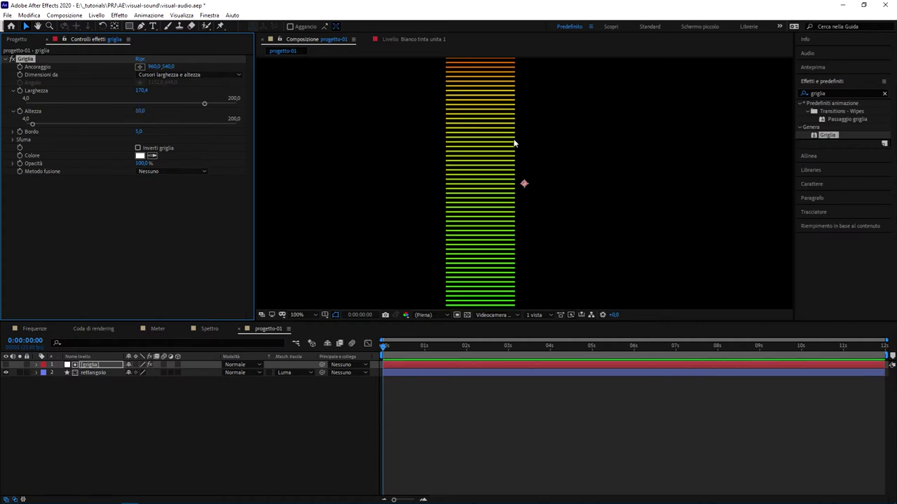
- Select both the grid and rectangle layers
{"action": "left_click", "coordinate": [287, 410]}
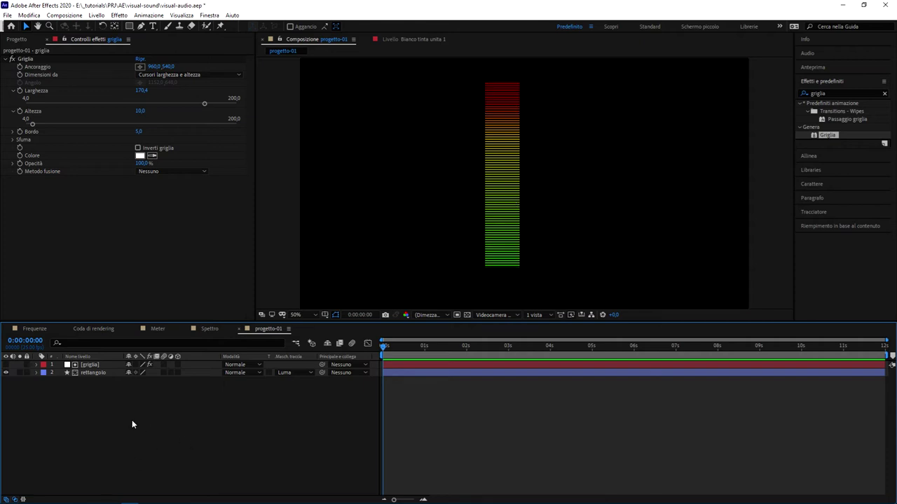
{"action": "left_click_drag", "start_coordinate": [132, 420], "coordinate": [52, 361]}
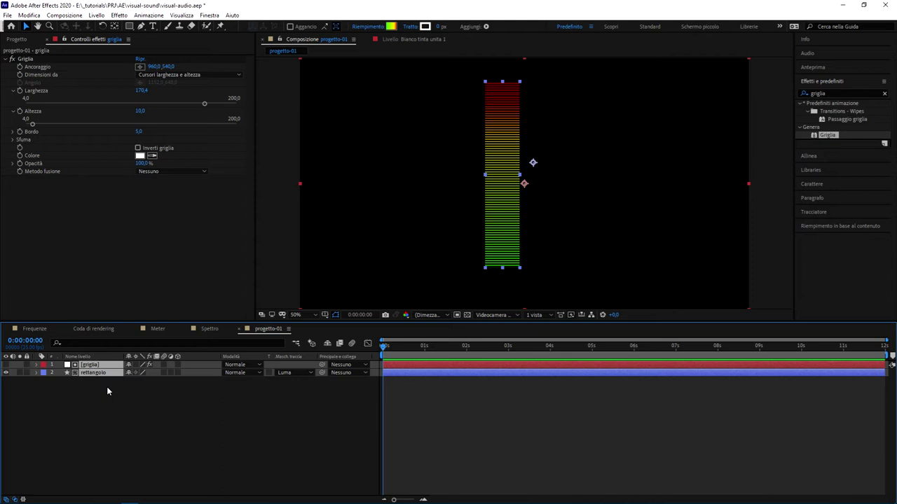
{"action": "left_click_drag", "start_coordinate": [108, 391], "coordinate": [115, 371]}
- Pre-compose griglia and rettangolo into 'meter_audio' and select the new layer
{"action": "left_click", "coordinate": [97, 15]}
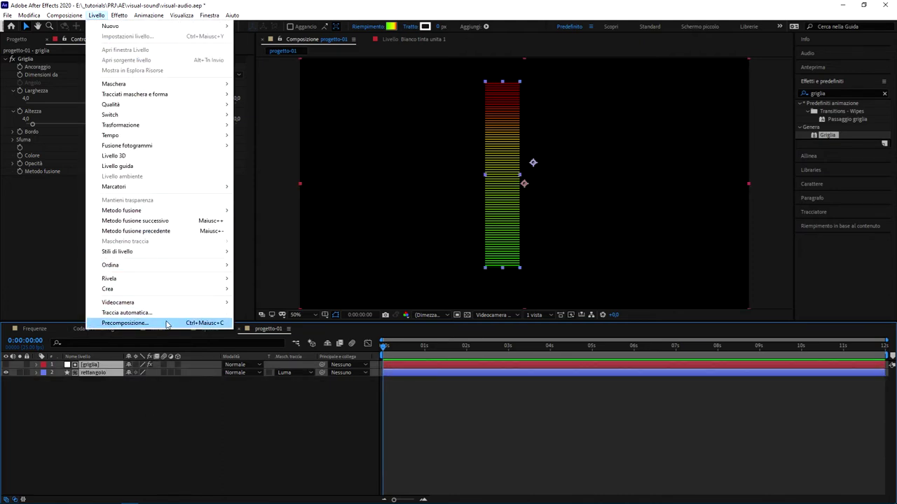
{"action": "left_click", "coordinate": [168, 324]}
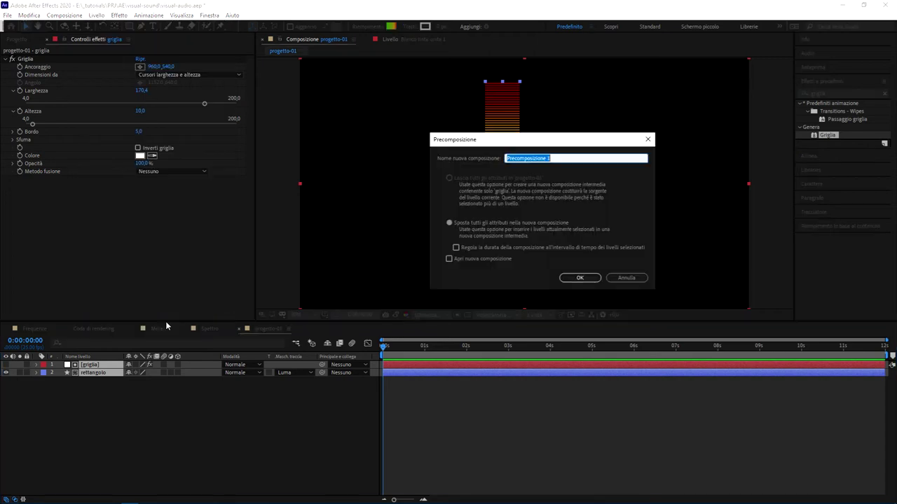
{"action": "type", "text": "meter_audio"}
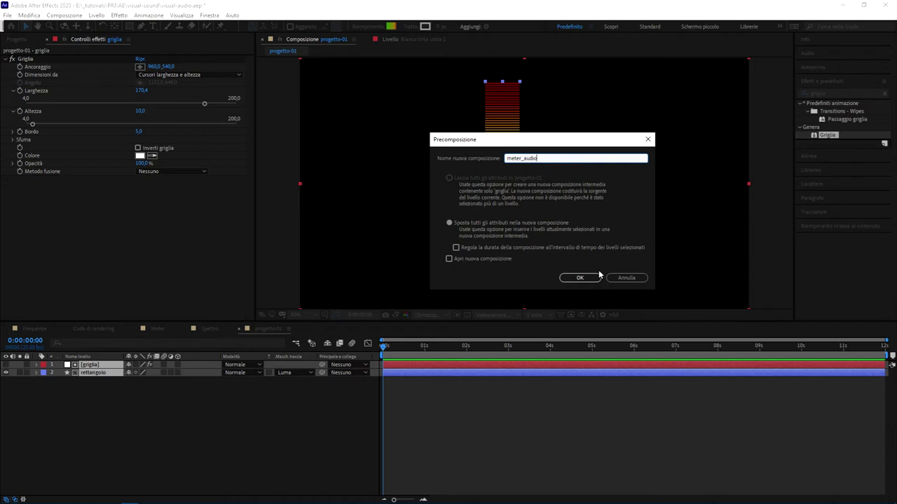
{"action": "left_click", "coordinate": [594, 278]}
{"action": "left_click", "coordinate": [77, 367]}
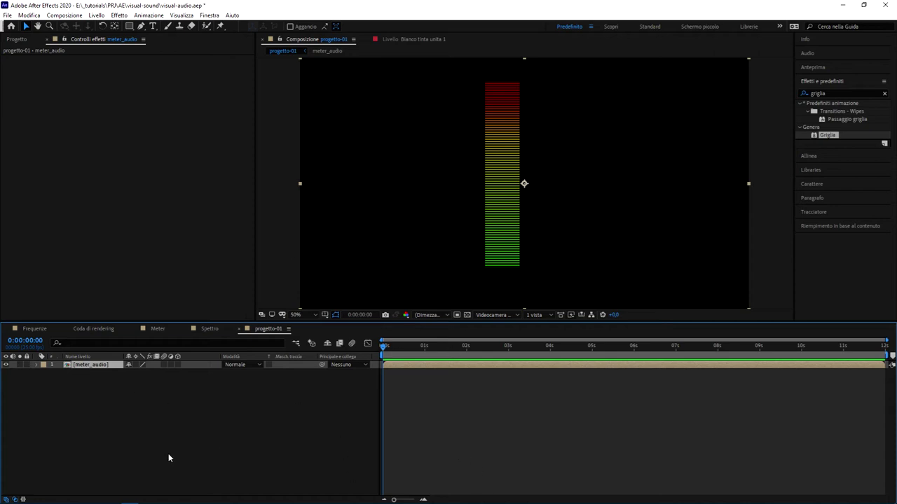
{"action": "left_click", "coordinate": [98, 405]}
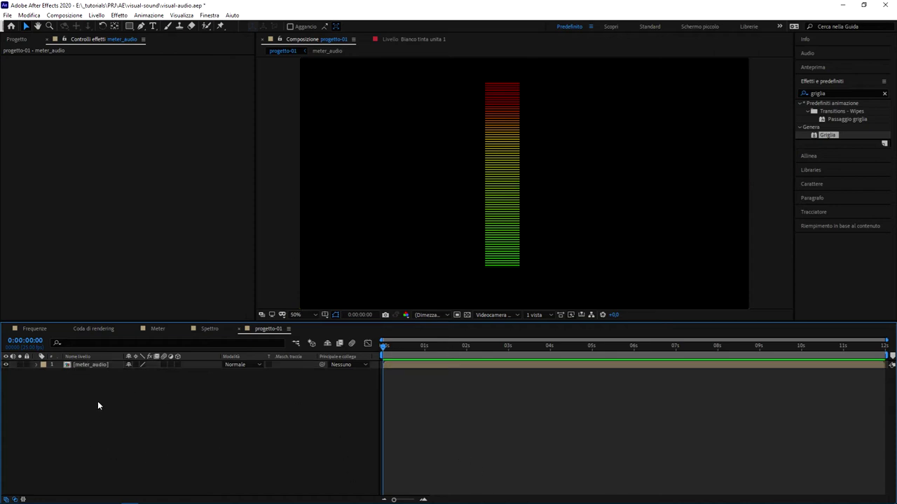
{"action": "left_click", "coordinate": [106, 362]}
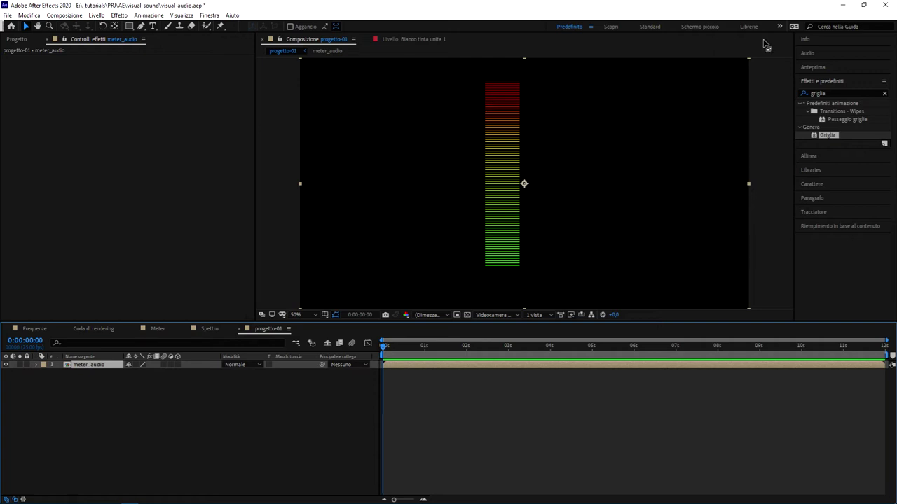
- Search Effects & Presets for 'lineare' and apply Comparsa lineare to meter_audio
{"action": "left_click", "coordinate": [844, 93]}
{"action": "type", "text": "comparsa lo"}
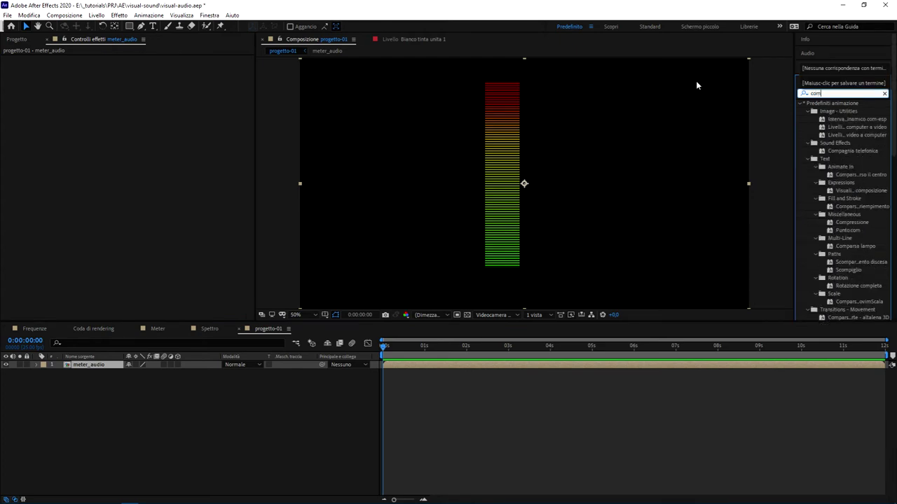
{"action": "key", "text": "BackSpace"}
{"action": "type", "text": "inea"}
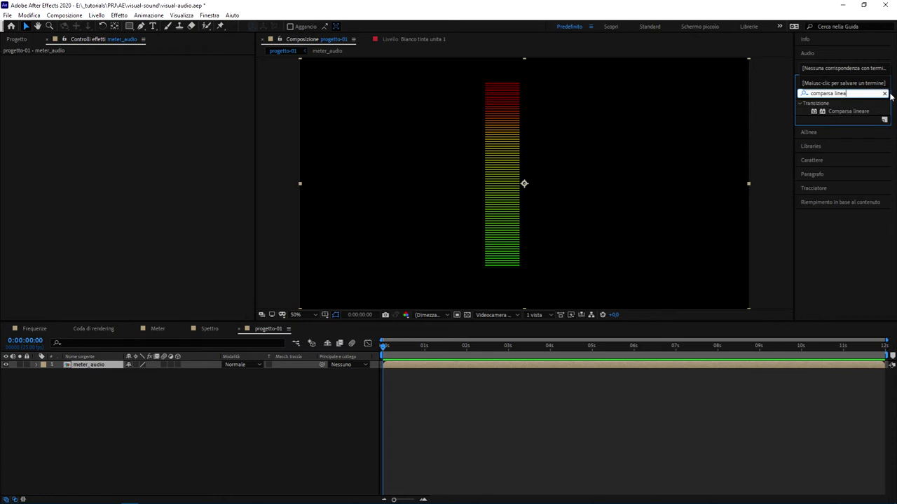
{"action": "left_click", "coordinate": [853, 94]}
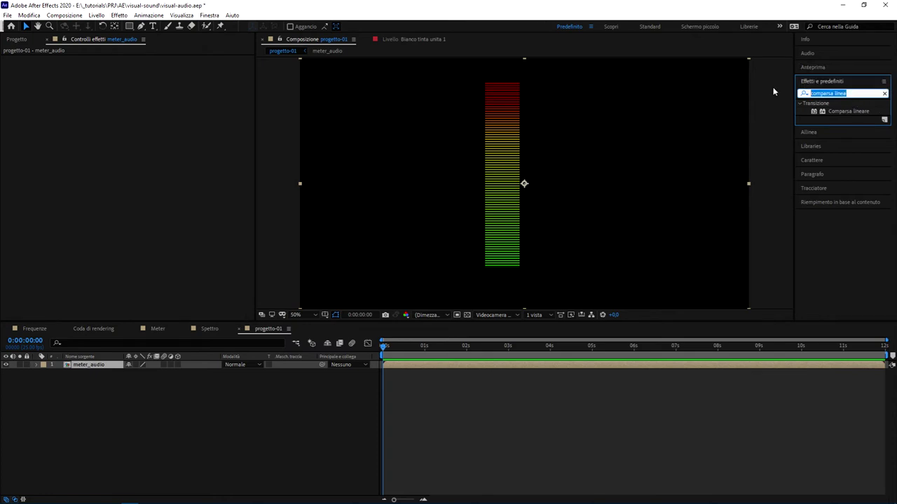
{"action": "type", "text": "lineare"}
{"action": "left_click_drag", "start_coordinate": [862, 168], "coordinate": [171, 115]}
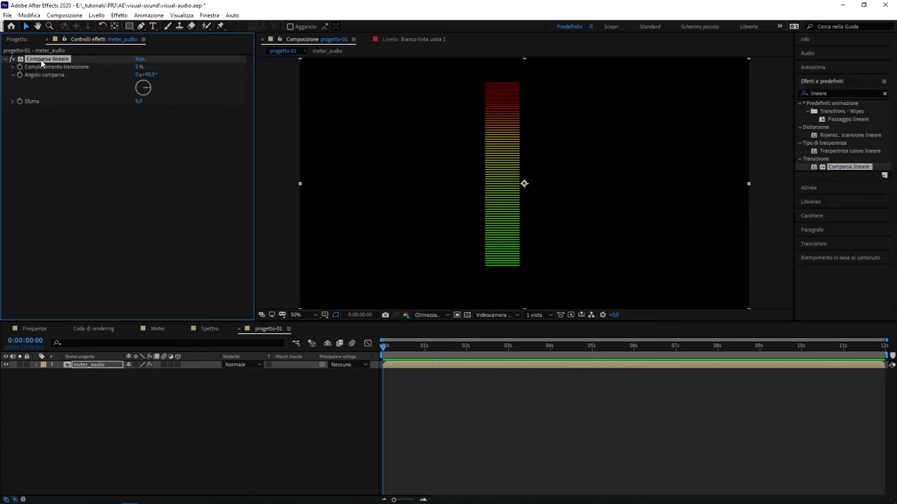
- Set the wipe angle to 180° and transition completion to 13%, trimming the bar from the top
{"action": "left_click_drag", "start_coordinate": [139, 69], "coordinate": [141, 68]}
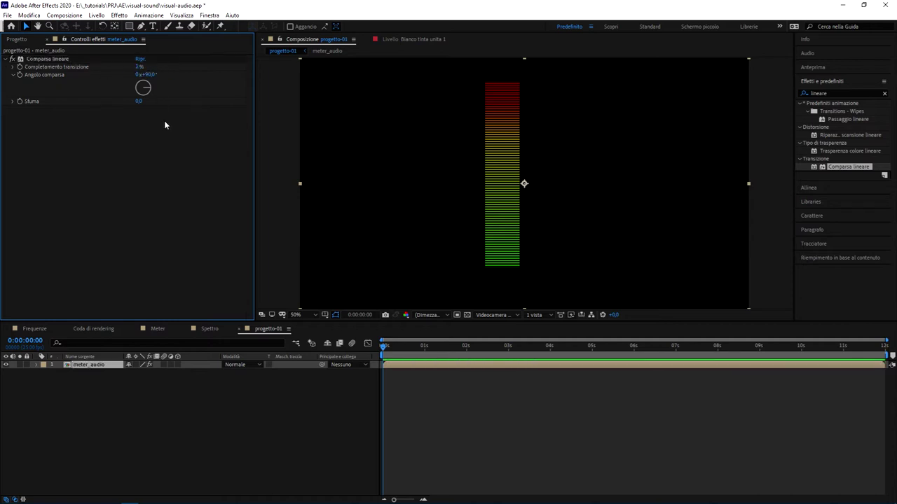
{"action": "left_click_drag", "start_coordinate": [143, 67], "coordinate": [149, 68]}
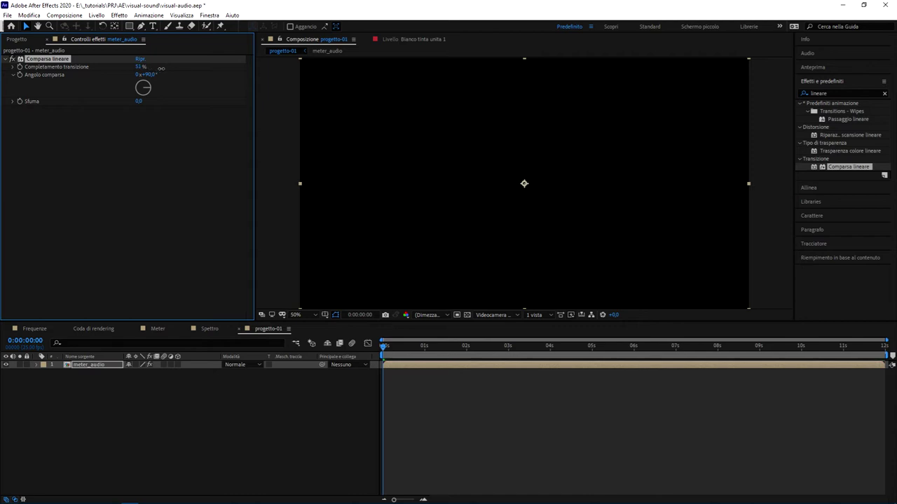
{"action": "left_click", "coordinate": [146, 74]}
{"action": "type", "text": "0"}
{"action": "key", "text": "Return"}
{"action": "left_click_drag", "start_coordinate": [139, 67], "coordinate": [157, 67]}
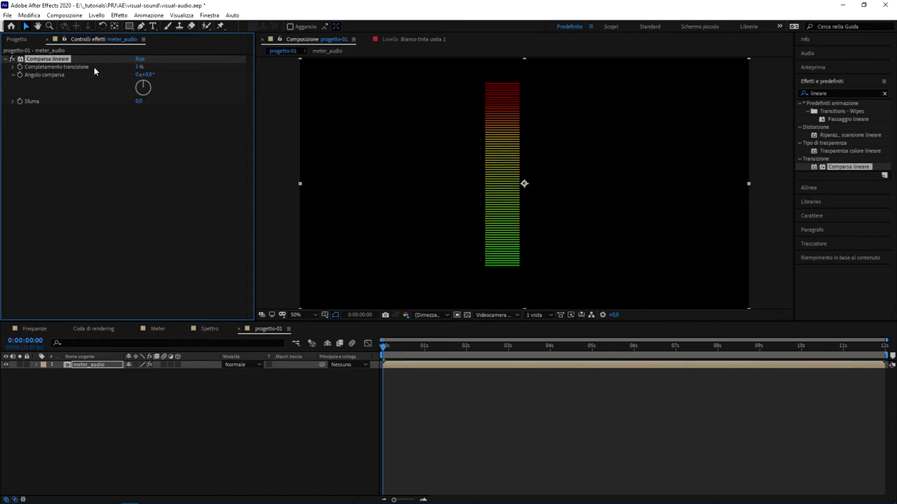
{"action": "left_click", "coordinate": [146, 74]}
{"action": "type", "text": "0"}
{"action": "key", "text": "Return"}
{"action": "mouse_move", "coordinate": [136, 67]}
{"action": "left_mouse_down"}
{"action": "mouse_move", "coordinate": [147, 68]}
{"action": "mouse_move", "coordinate": [2, 22]}
{"action": "left_mouse_up"}
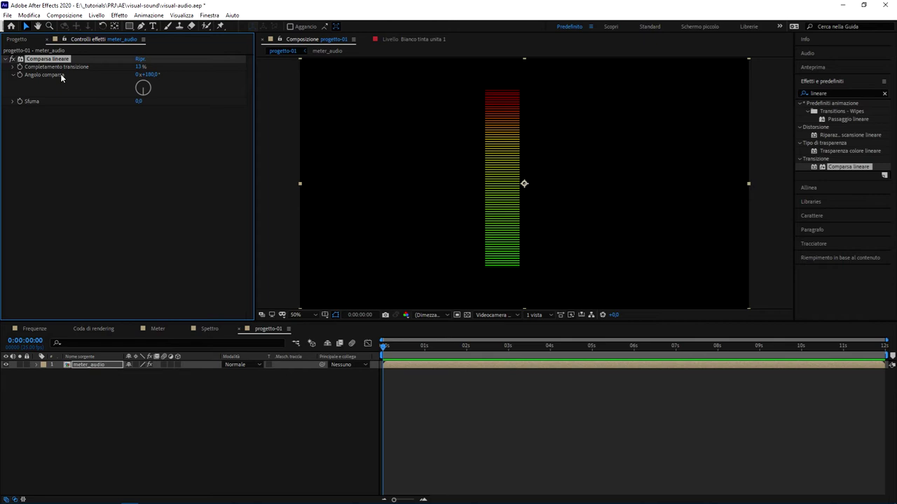
- Add mouses.wav from the Project panel to progetto-01 as a layer
{"action": "left_click", "coordinate": [148, 397]}
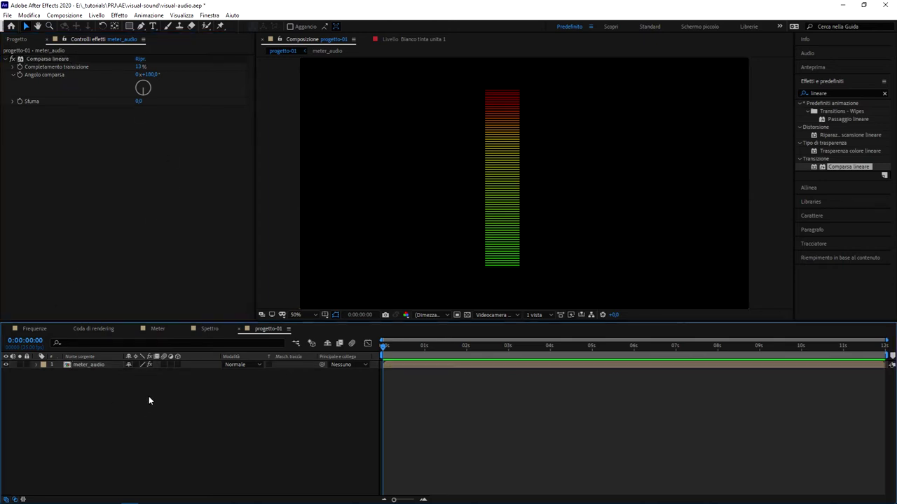
{"action": "left_click", "coordinate": [17, 39]}
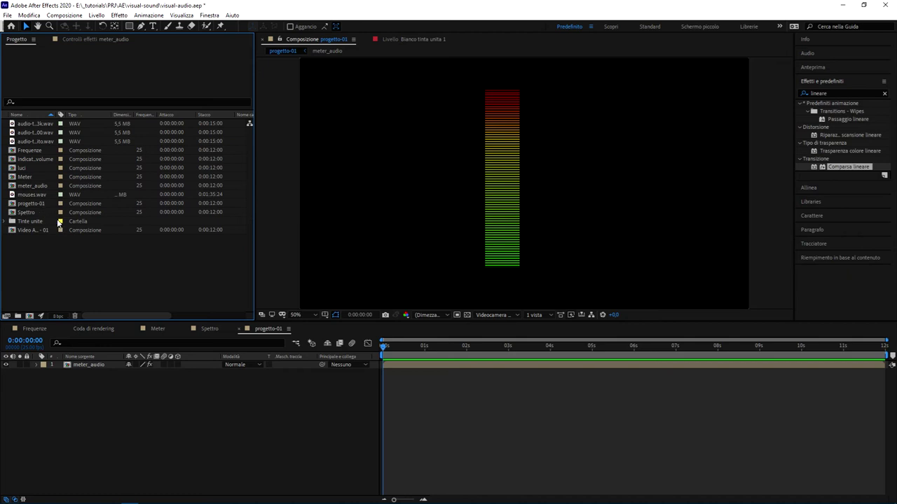
{"action": "left_click", "coordinate": [39, 194]}
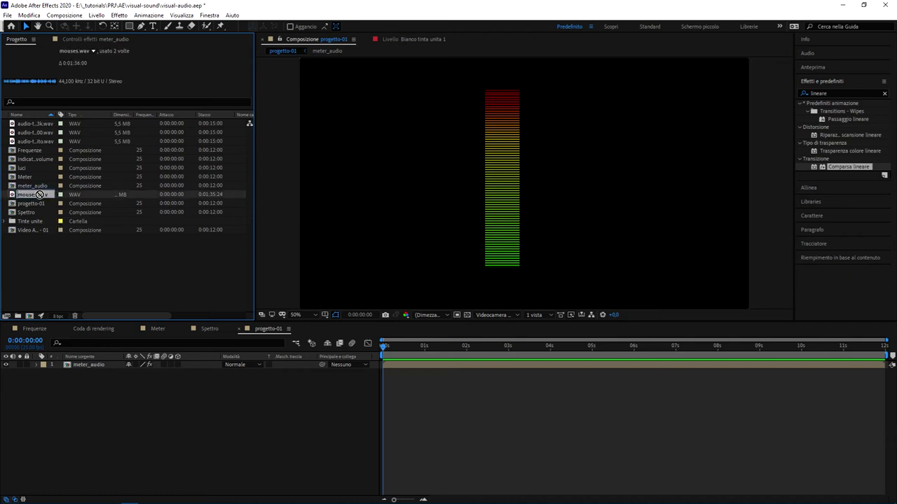
{"action": "left_click_drag", "start_coordinate": [39, 194], "coordinate": [160, 398]}
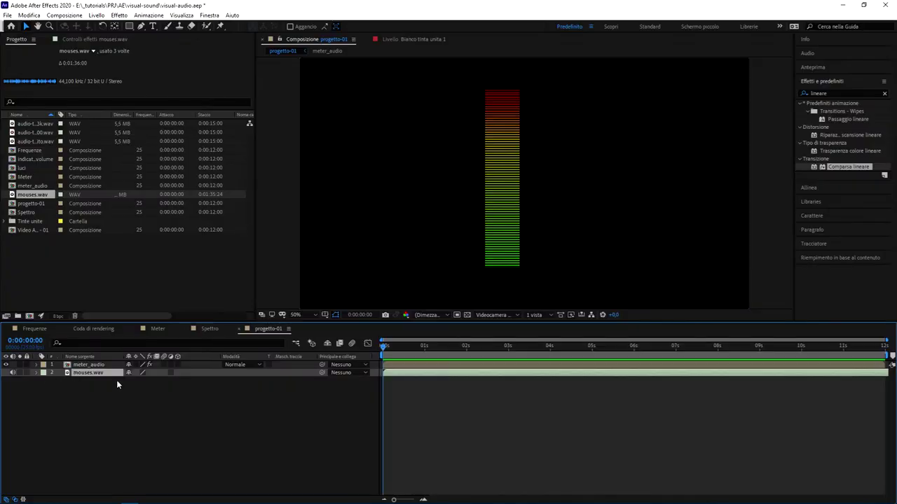
- Reveal the mouses.wav waveform with LL and move the audio to start at 0s
{"action": "key", "text": "l"}
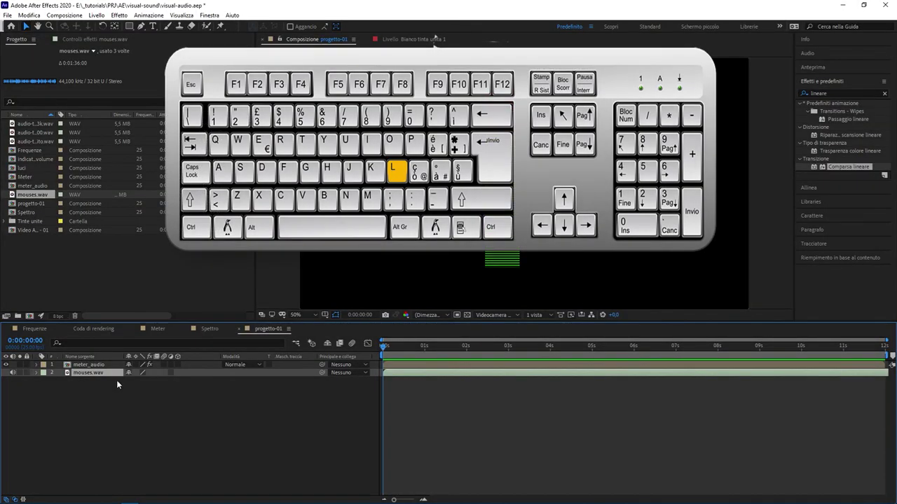
{"action": "key", "text": "l"}
{"action": "key", "text": "l"}
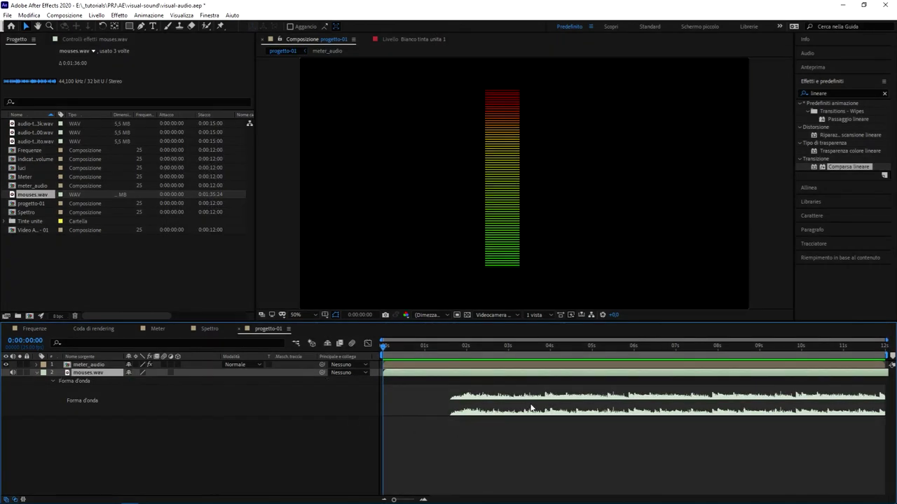
{"action": "left_click", "coordinate": [530, 408]}
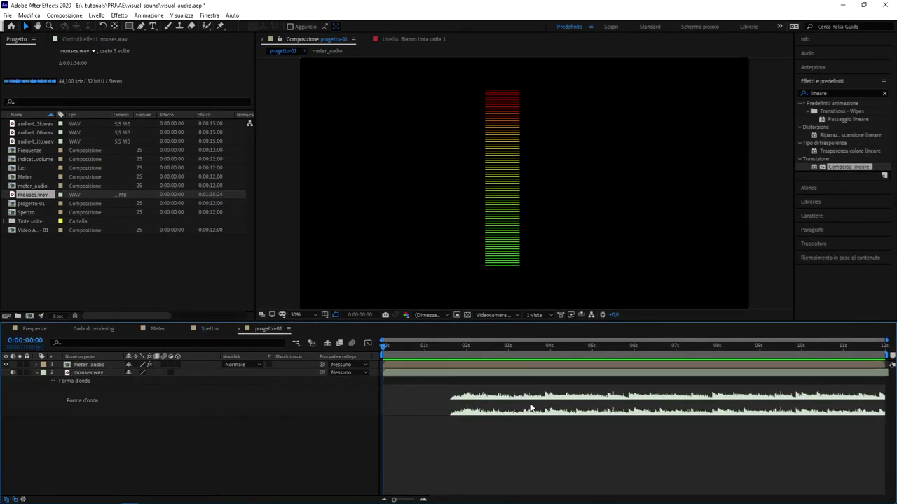
{"action": "left_click_drag", "start_coordinate": [558, 373], "coordinate": [495, 376]}
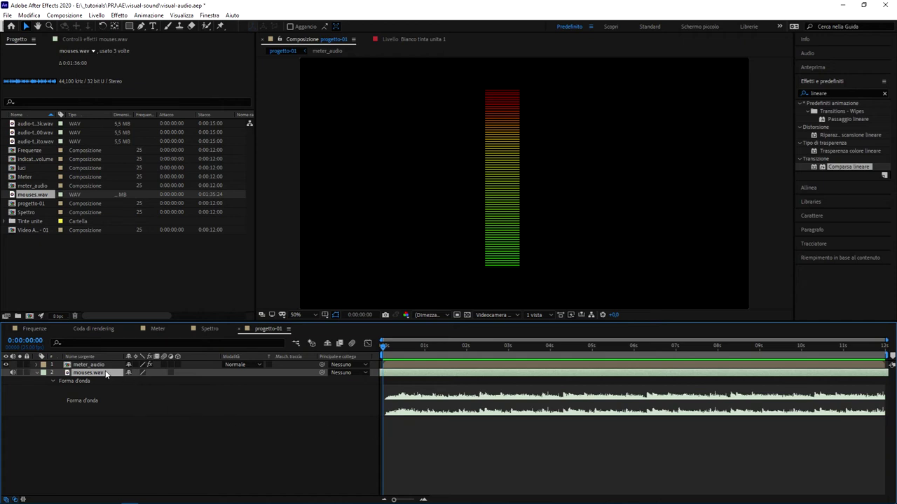
{"action": "key", "text": "l"}
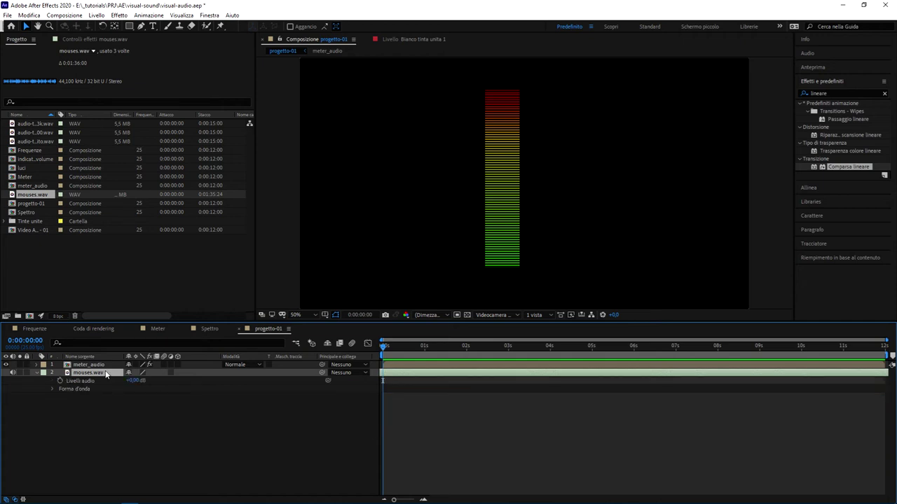
{"action": "key", "text": "l"}
{"action": "key", "text": "l"}
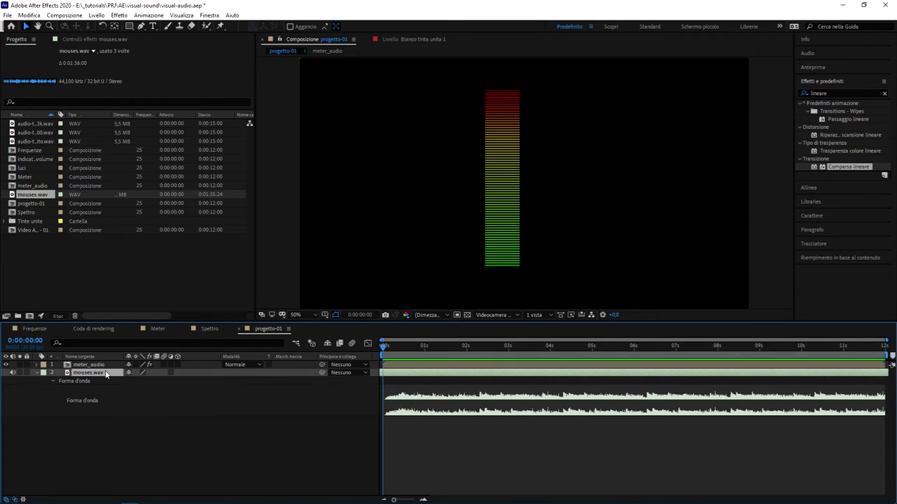
{"action": "key", "text": "l"}
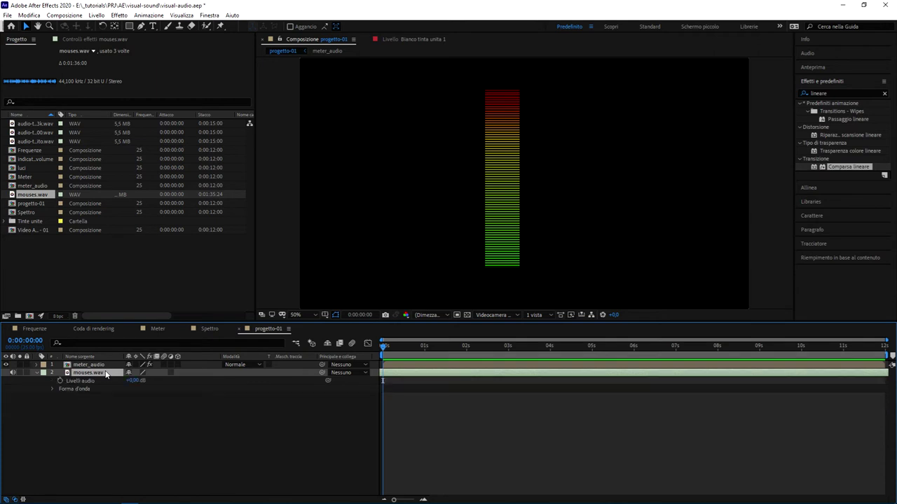
{"action": "key", "text": "l"}
{"action": "key", "text": "l"}
{"action": "key", "text": "l"}
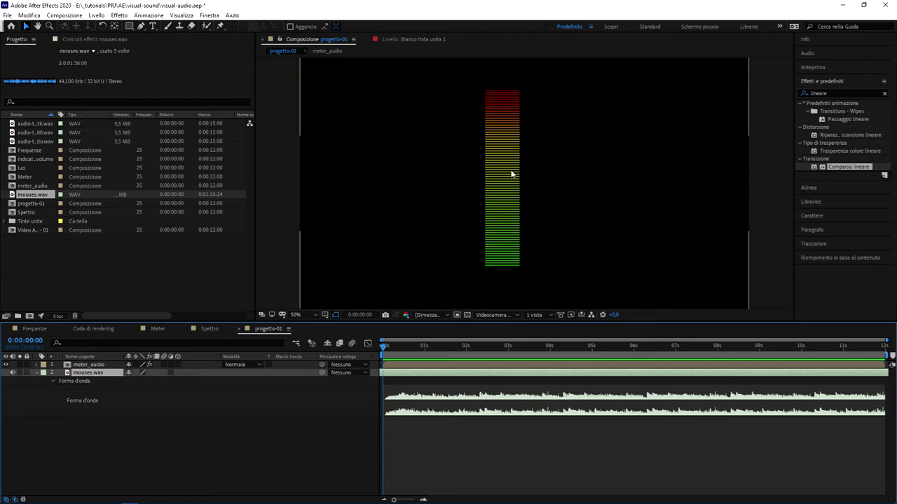
- Check meter_audio's effects, then reach Assistente fotogramma chiave in the mouses.wav context menu
{"action": "left_click", "coordinate": [441, 364]}
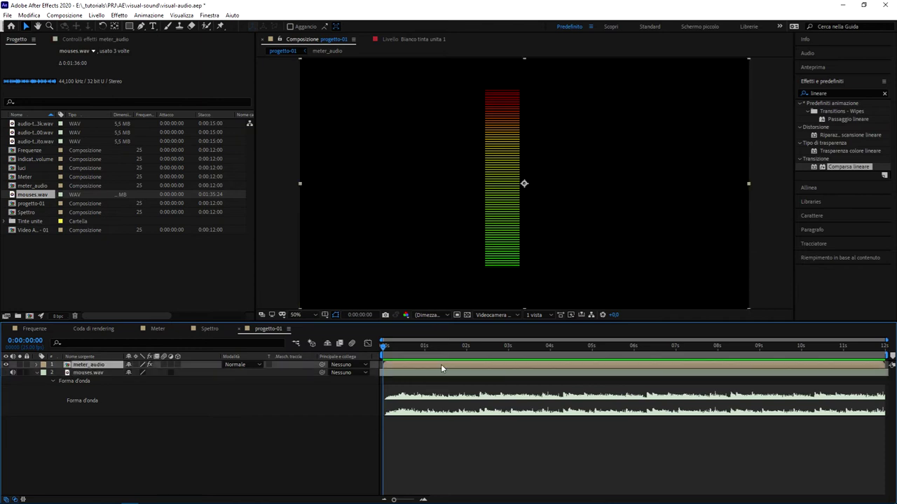
{"action": "left_click", "coordinate": [123, 39]}
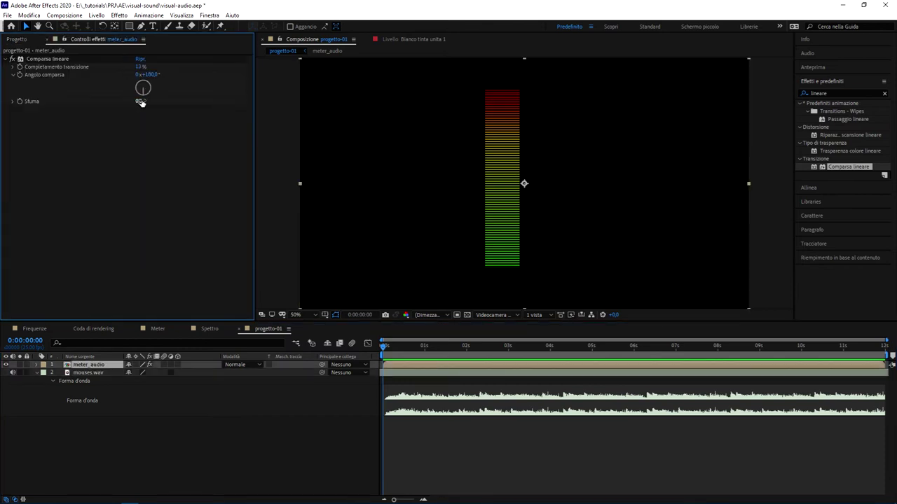
{"action": "left_click", "coordinate": [484, 375]}
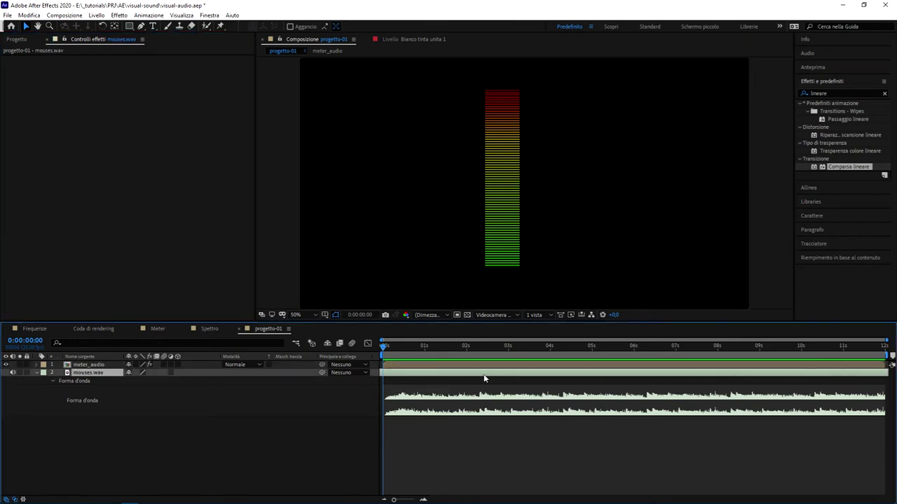
{"action": "double_click", "coordinate": [483, 375]}
{"action": "left_click", "coordinate": [312, 39]}
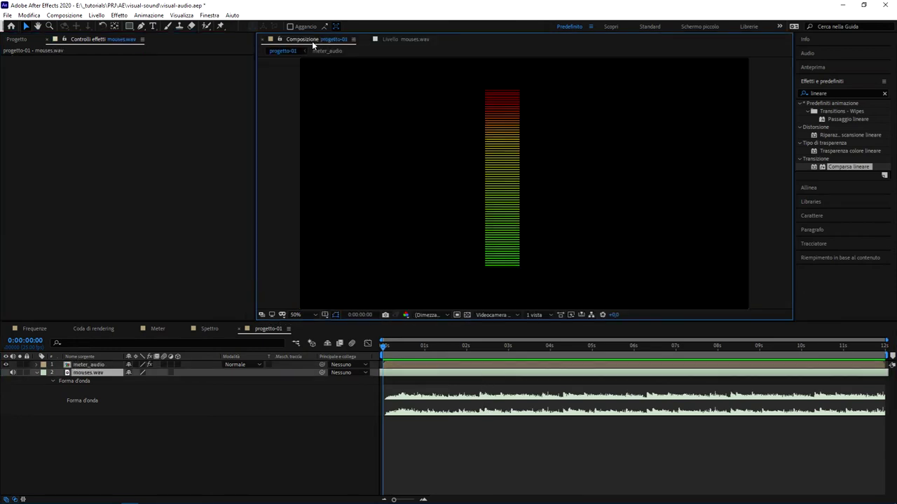
{"action": "right_click", "coordinate": [458, 375]}
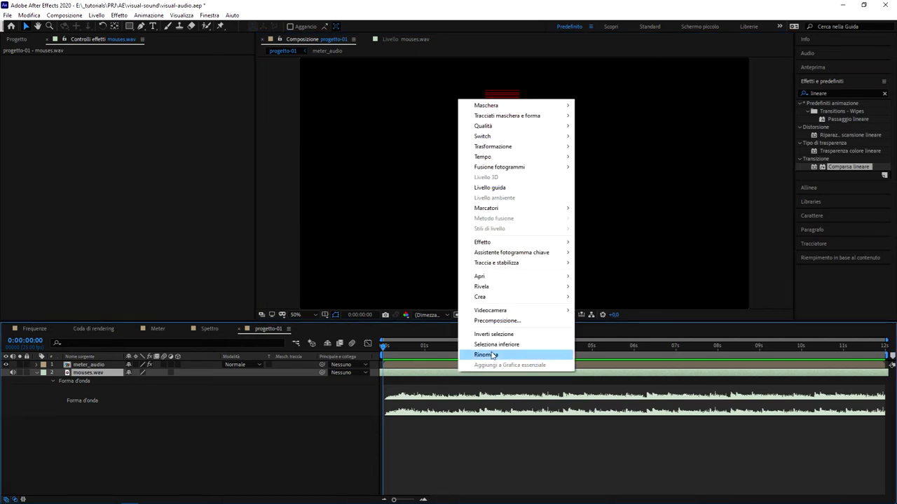
{"action": "mouse_move", "coordinate": [512, 255]}
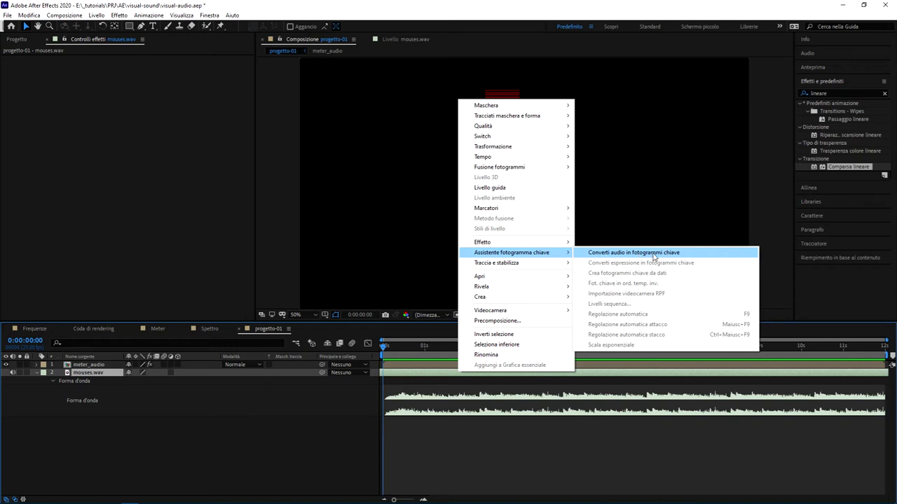
- Convert mouses.wav audio to keyframes and reveal the Entrambi i canali Cursore slider on Ampiezza audio
{"action": "left_click", "coordinate": [653, 257]}
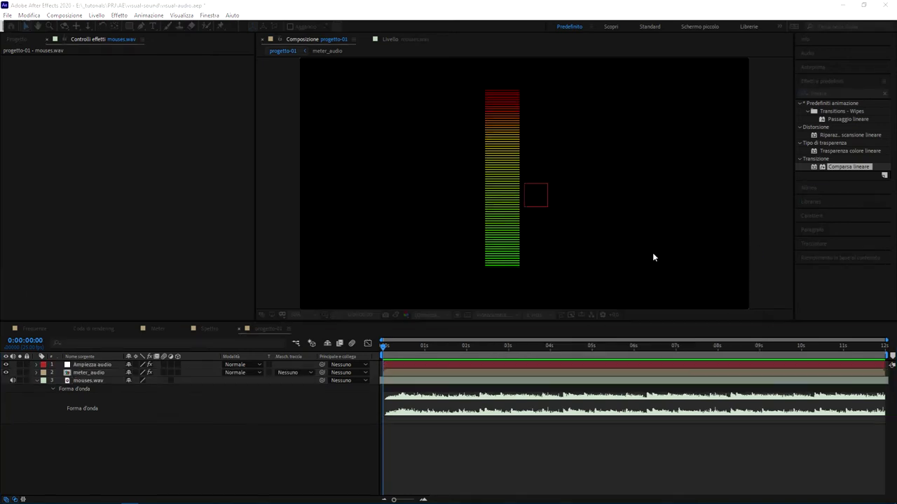
{"action": "left_click", "coordinate": [89, 367]}
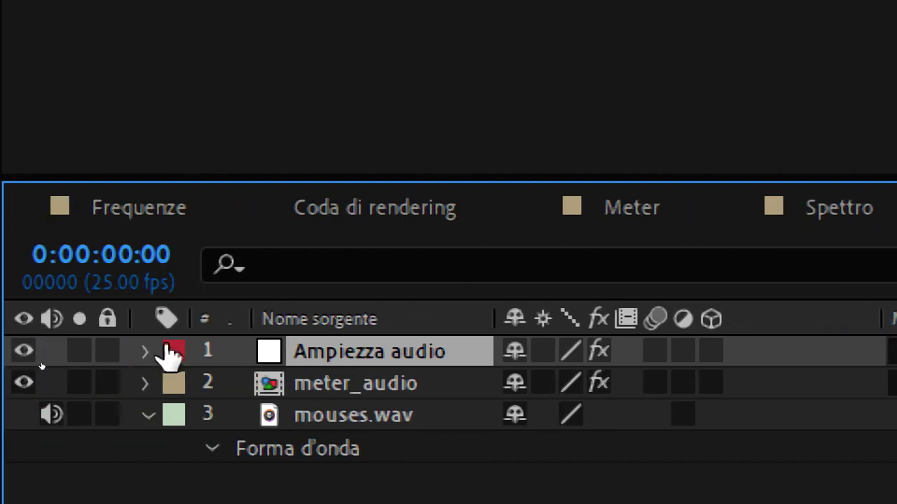
{"action": "left_click", "coordinate": [147, 352]}
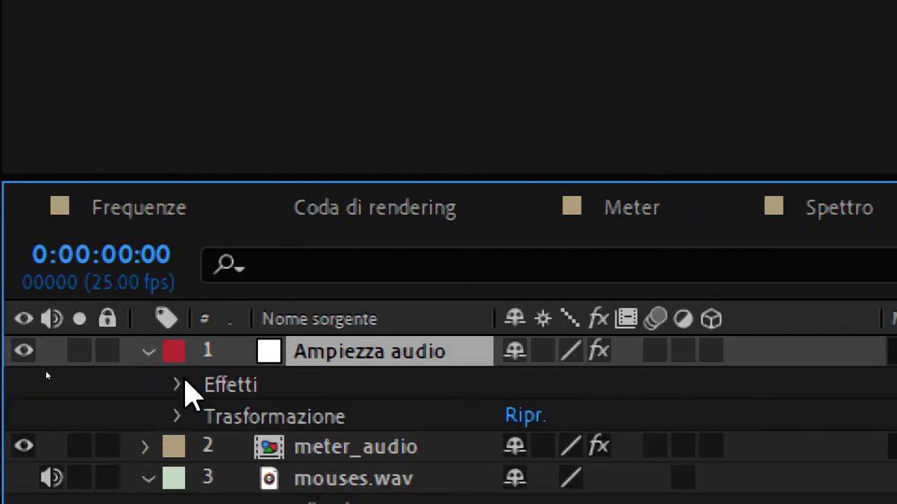
{"action": "left_click", "coordinate": [178, 385]}
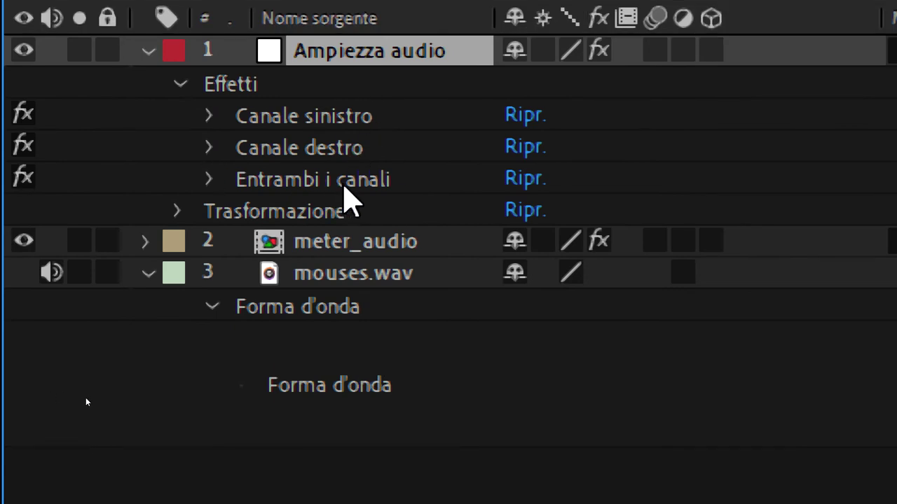
{"action": "left_click", "coordinate": [208, 179]}
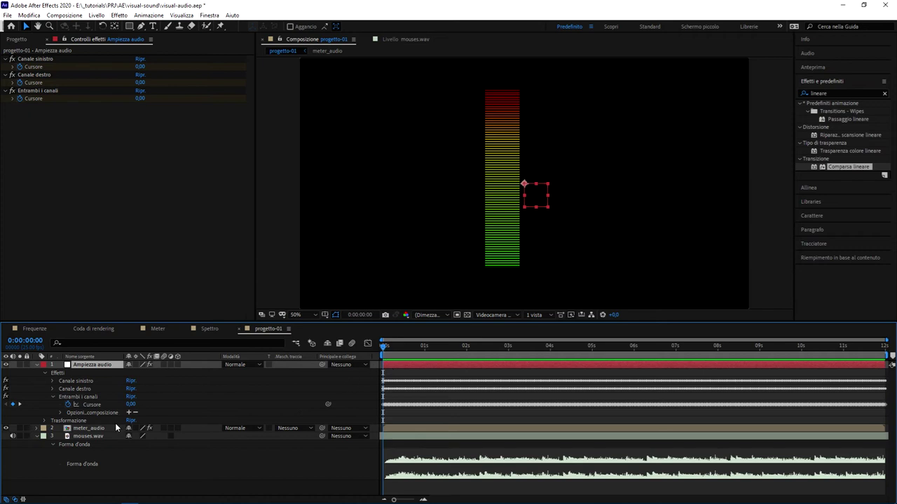
- Preview playback, then scrub to 0:00:03:08 where the both-channels Cursore reads 5,34
{"action": "key", "text": "space"}
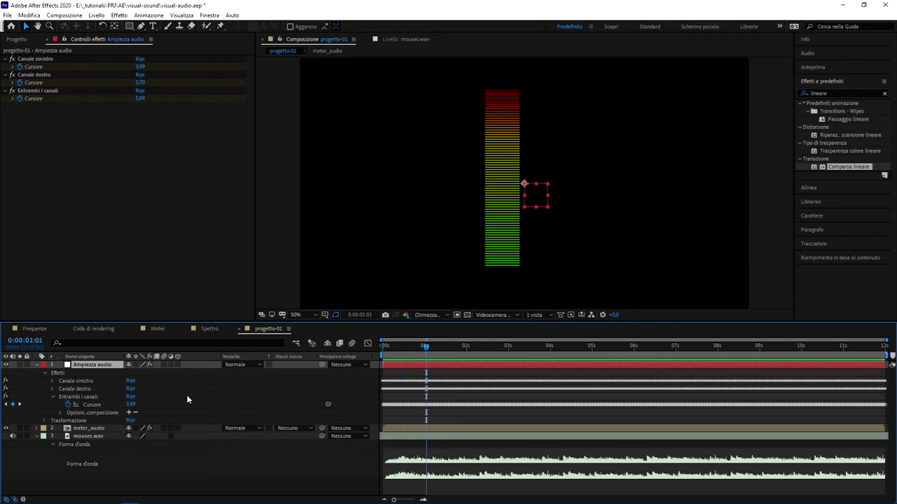
{"action": "key", "text": "space"}
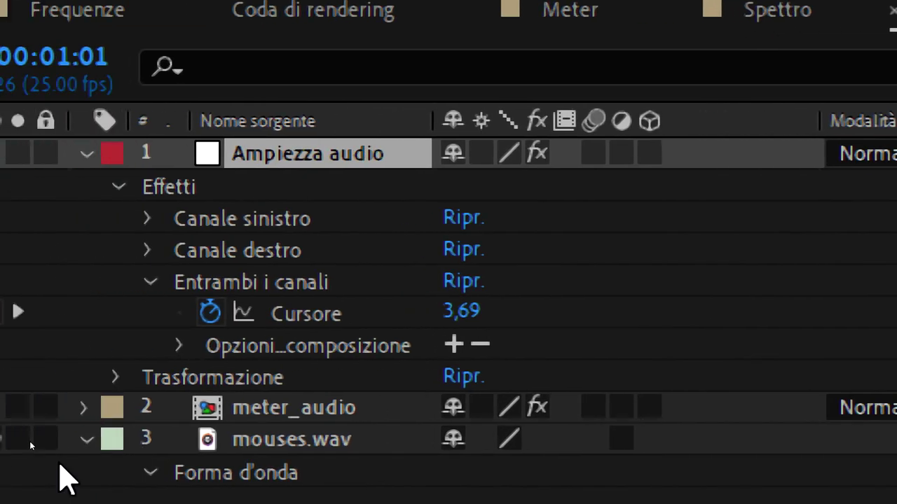
{"action": "left_click_drag", "start_coordinate": [480, 308], "coordinate": [482, 324]}
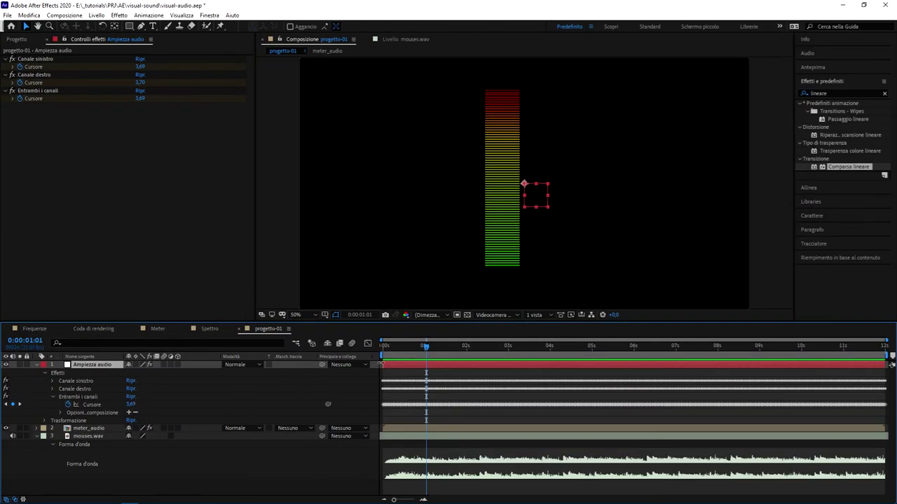
{"action": "left_click_drag", "start_coordinate": [426, 348], "coordinate": [494, 348]}
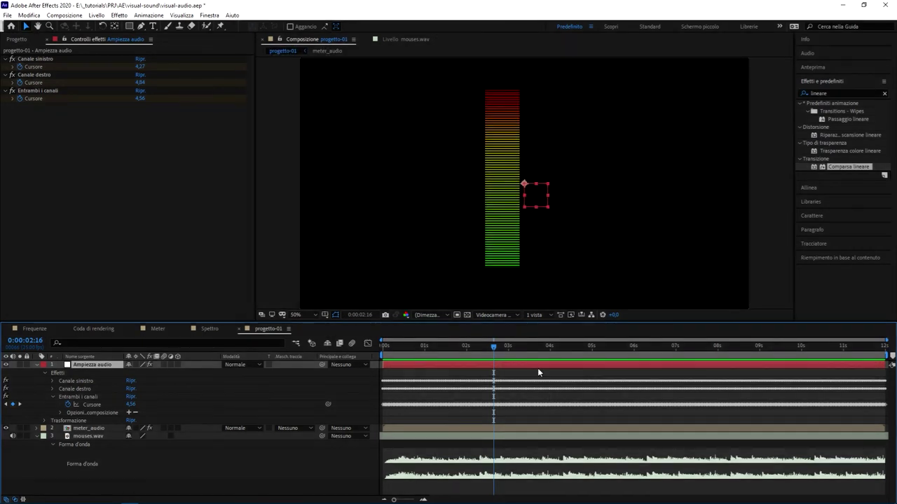
{"action": "left_click", "coordinate": [500, 347]}
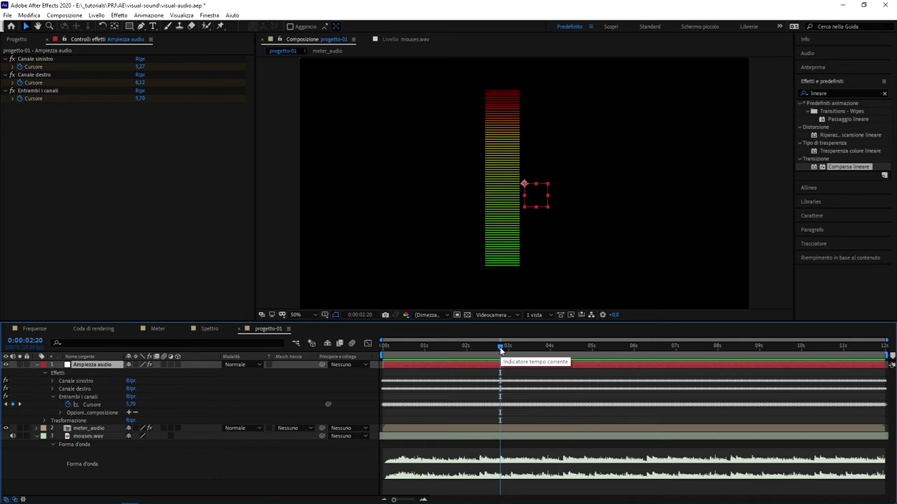
{"action": "left_click_drag", "start_coordinate": [499, 346], "coordinate": [521, 346]}
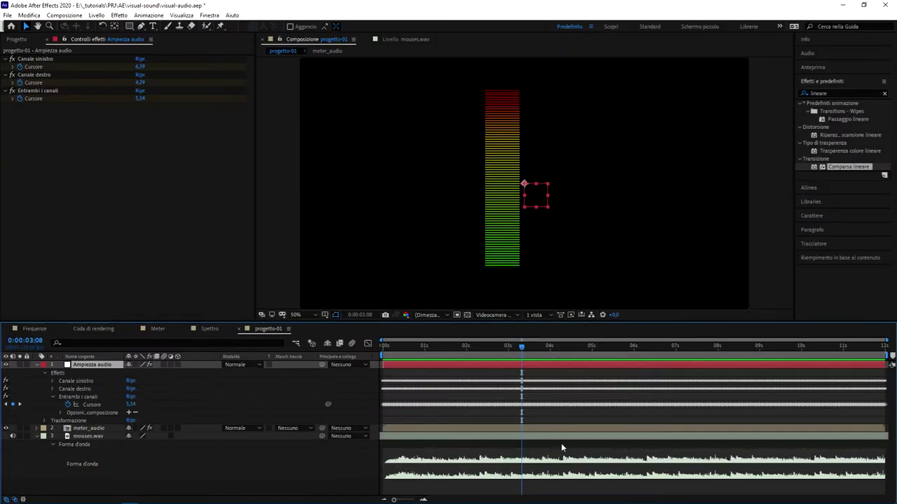
{"action": "left_click", "coordinate": [567, 439]}
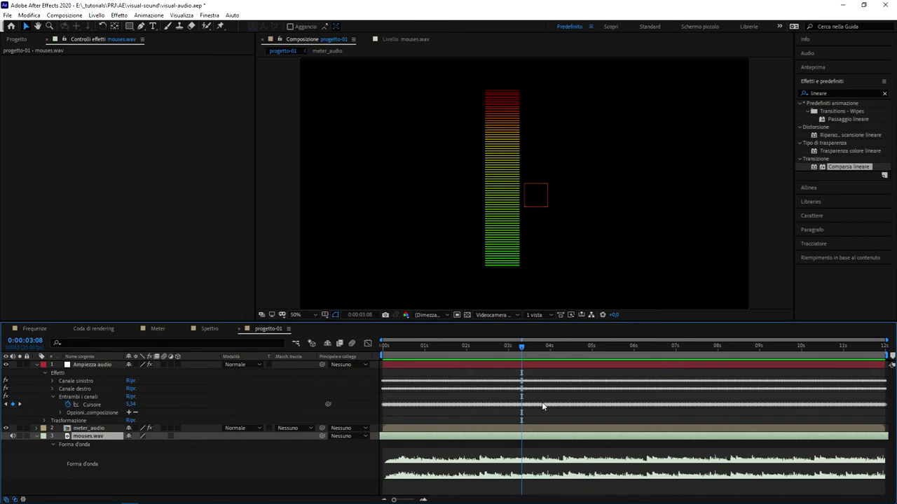
- On meter_audio, expand Comparsa lineare and add an expression to Completamento transizione
{"action": "mouse_move", "coordinate": [541, 406]}
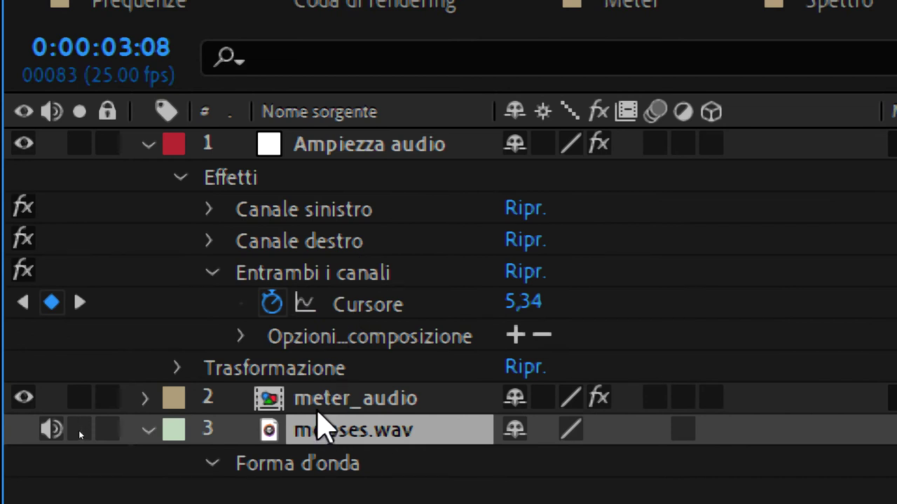
{"action": "left_click", "coordinate": [325, 398]}
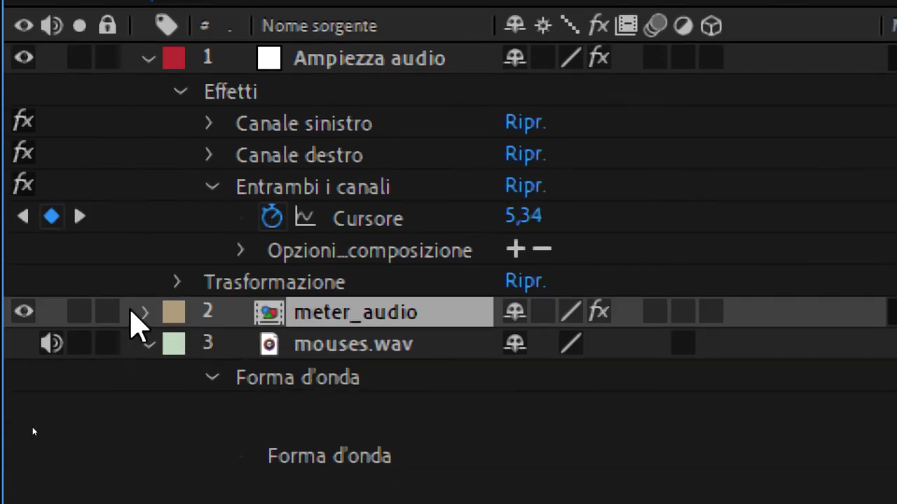
{"action": "left_click", "coordinate": [143, 312]}
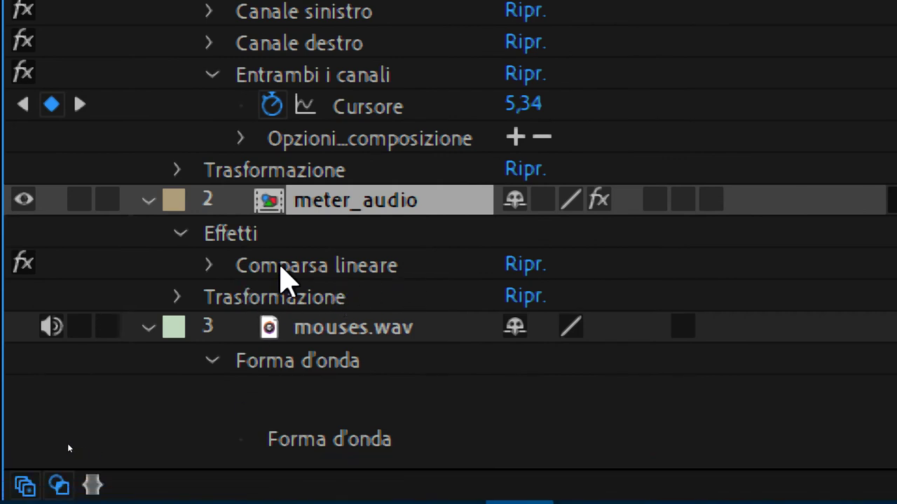
{"action": "left_click", "coordinate": [213, 272]}
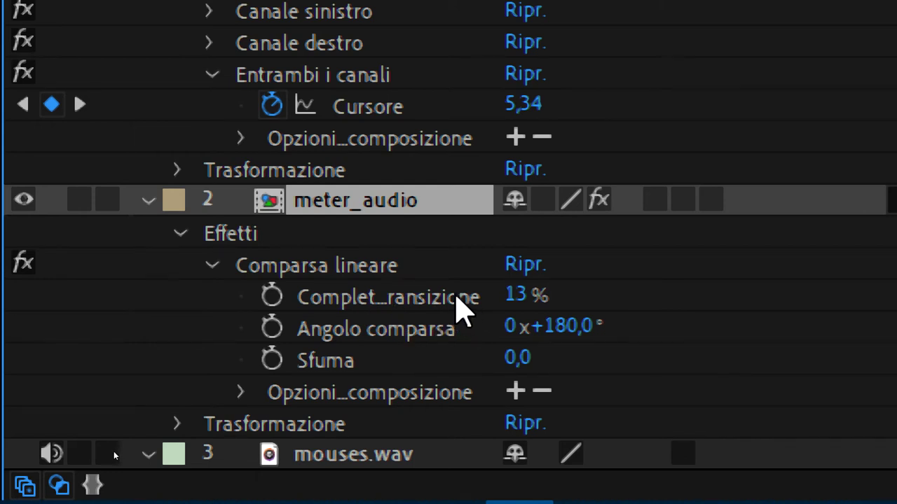
{"action": "left_click", "coordinate": [272, 297], "text": "alt"}
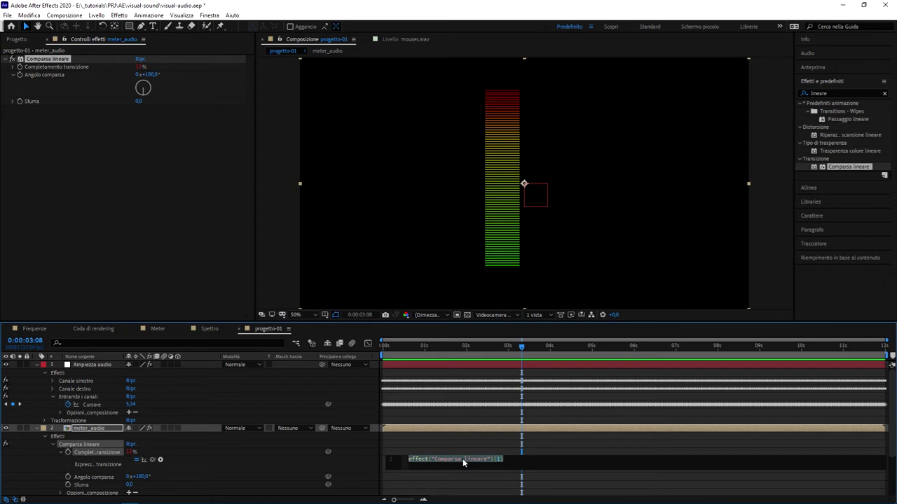
- Pick-whip the completion expression to Ampiezza audio's Entrambi i canali Cursore slider
{"action": "left_click", "coordinate": [98, 405]}
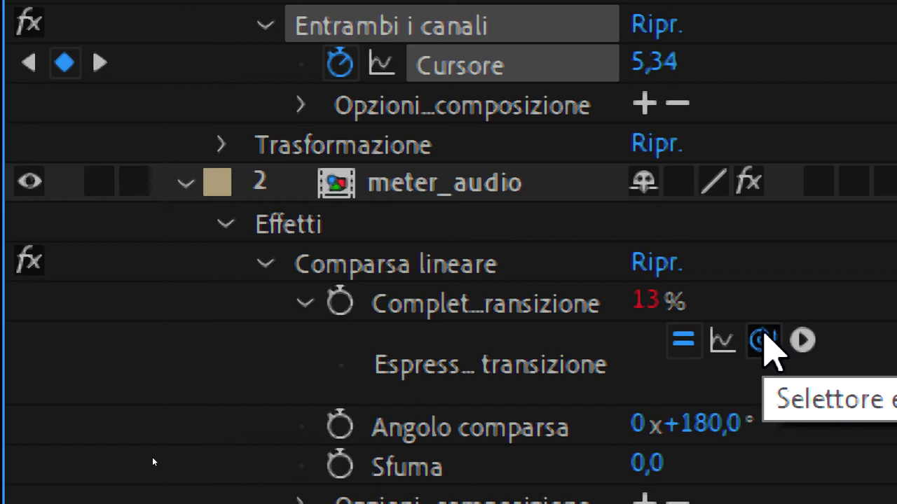
{"action": "mouse_move", "coordinate": [765, 335]}
{"action": "left_mouse_down"}
{"action": "mouse_move", "coordinate": [709, 346]}
{"action": "mouse_move", "coordinate": [554, 308]}
{"action": "mouse_move", "coordinate": [665, 291]}
{"action": "mouse_move", "coordinate": [493, 305]}
{"action": "mouse_move", "coordinate": [495, 83]}
{"action": "left_mouse_up"}
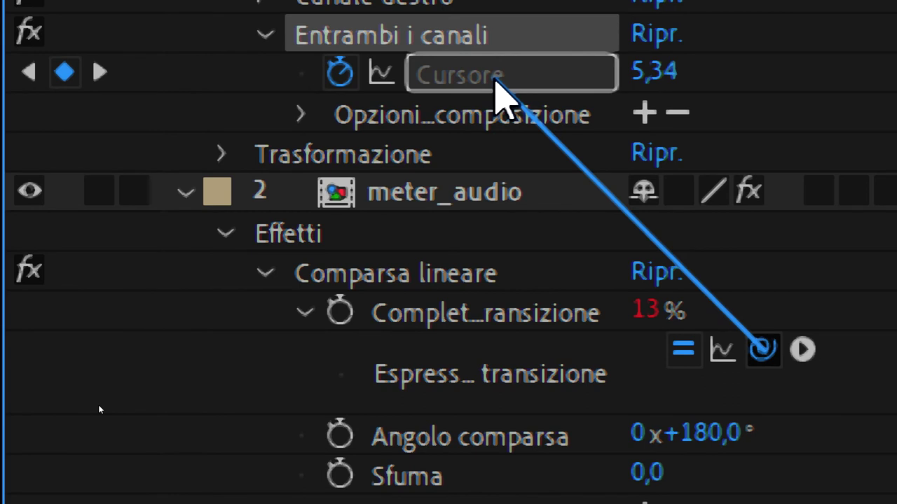
{"action": "scroll", "coordinate": [495, 83], "scroll_direction": "up", "scroll_amount": 3}
{"action": "mouse_move", "coordinate": [494, 82]}
{"action": "left_mouse_down"}
{"action": "mouse_move", "coordinate": [445, 126]}
{"action": "mouse_move", "coordinate": [480, 259]}
{"action": "mouse_move", "coordinate": [534, 223]}
{"action": "mouse_move", "coordinate": [497, 236]}
{"action": "left_mouse_up"}
{"action": "scroll", "coordinate": [465, 91], "scroll_direction": "up", "scroll_amount": 3}
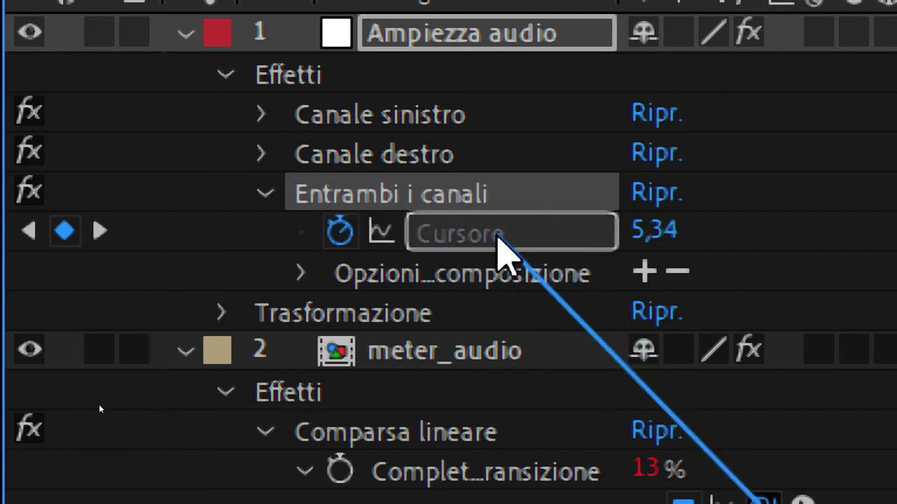
{"action": "left_click_drag", "start_coordinate": [496, 237], "coordinate": [503, 242]}
{"action": "scroll", "coordinate": [701, 483], "scroll_direction": "down", "scroll_amount": 3}
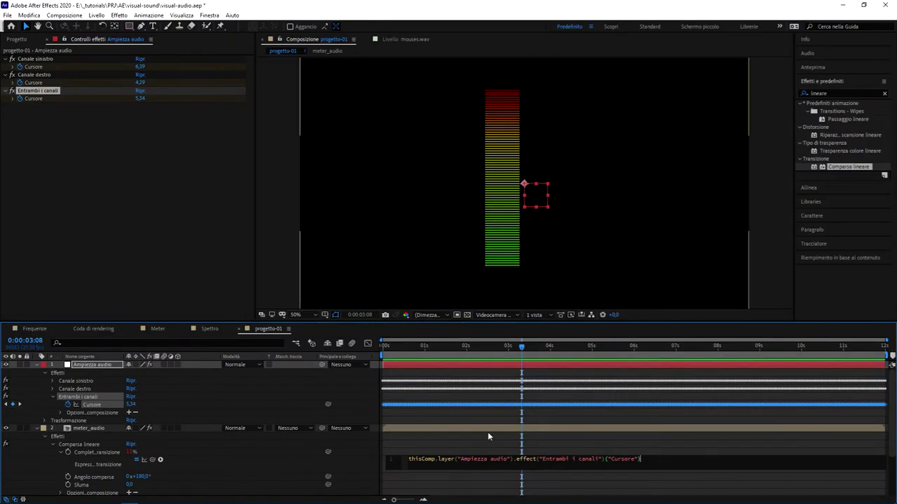
- Commit the linked expression and scrub the timeline to test the audio-driven wipe
{"action": "left_click", "coordinate": [569, 451]}
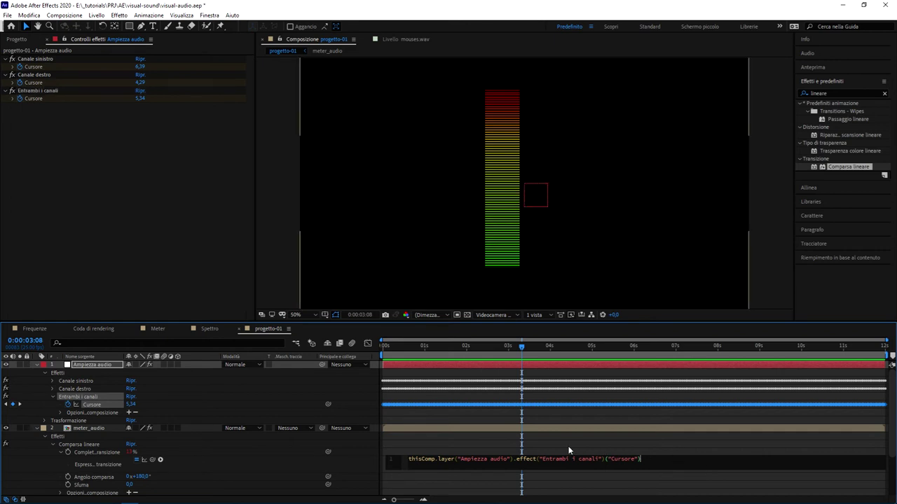
{"action": "left_click", "coordinate": [569, 451]}
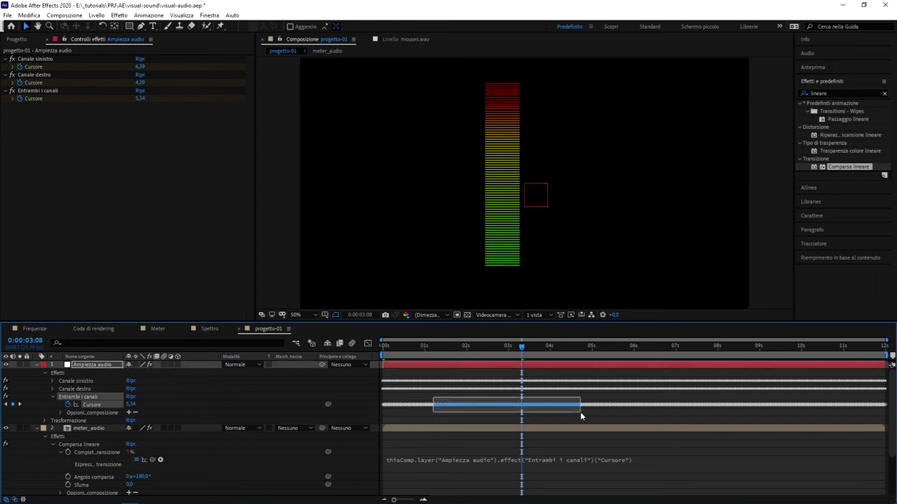
{"action": "left_click_drag", "start_coordinate": [519, 407], "coordinate": [580, 412]}
{"action": "mouse_move", "coordinate": [513, 352]}
{"action": "left_mouse_down"}
{"action": "mouse_move", "coordinate": [413, 344]}
{"action": "mouse_move", "coordinate": [450, 347]}
{"action": "left_mouse_up"}
{"action": "left_click", "coordinate": [437, 413]}
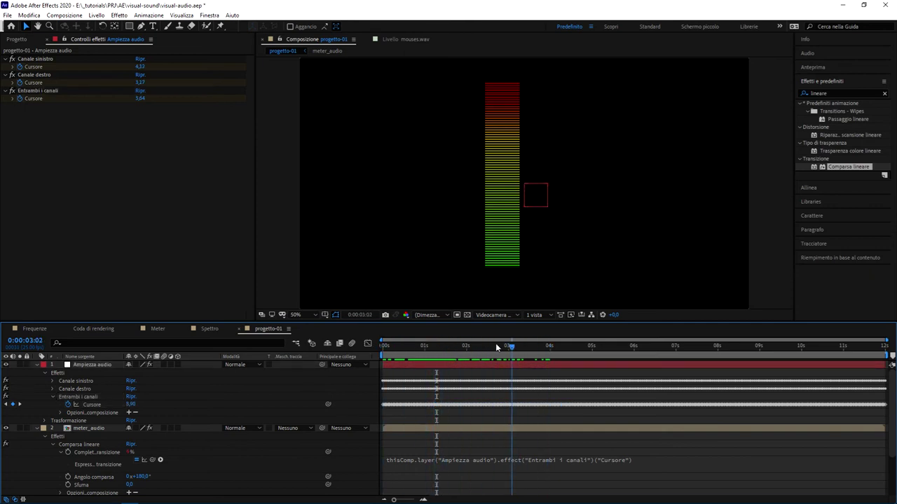
{"action": "left_click_drag", "start_coordinate": [448, 346], "coordinate": [383, 342]}
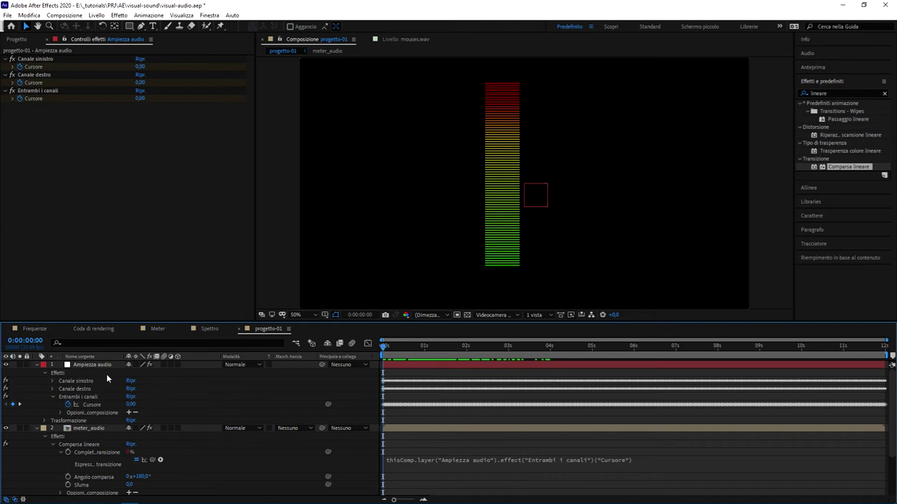
- Check meter_audio's wipe completion at 0:00:01:19, which reads about 4%
{"action": "left_click", "coordinate": [84, 428]}
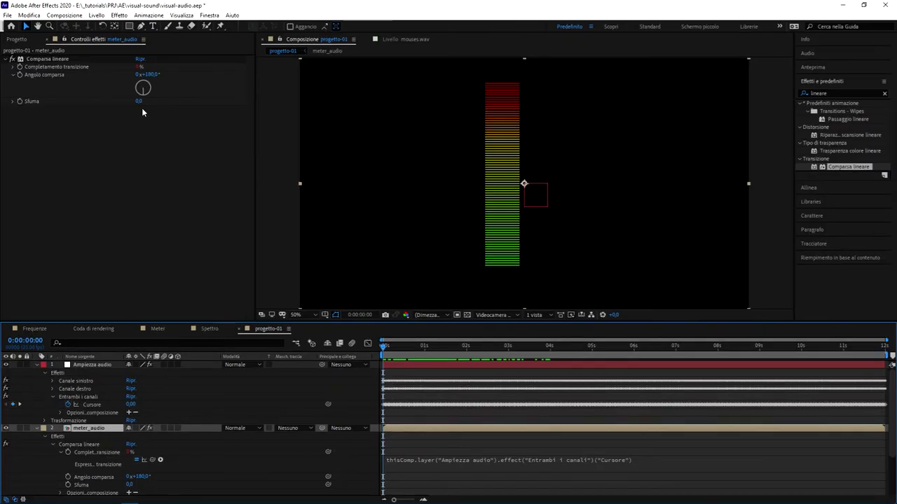
{"action": "left_click_drag", "start_coordinate": [414, 346], "coordinate": [457, 346]}
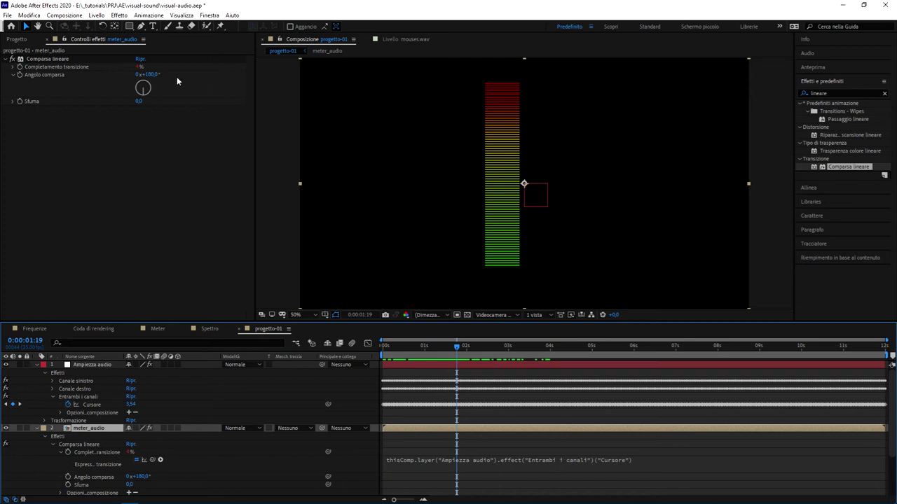
{"action": "mouse_move", "coordinate": [138, 69]}
{"action": "left_mouse_down"}
{"action": "mouse_move", "coordinate": [217, 66]}
{"action": "mouse_move", "coordinate": [140, 67]}
{"action": "left_mouse_up"}
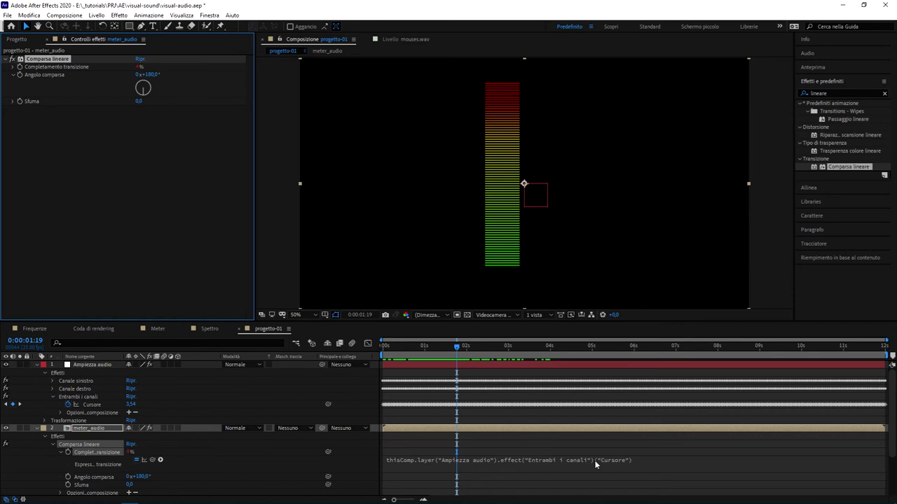
- Append *15 to the wipe expression so it multiplies the Cursore slider by 15
{"action": "left_click", "coordinate": [617, 465]}
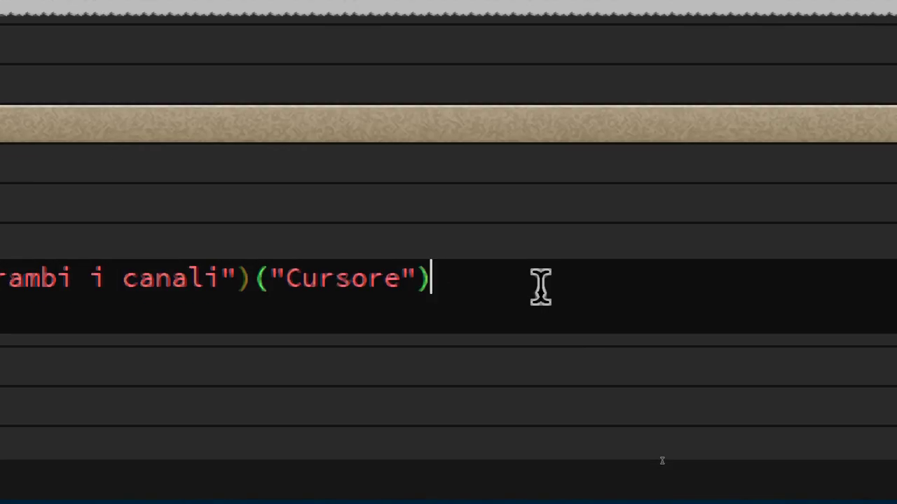
{"action": "type", "text": "*"}
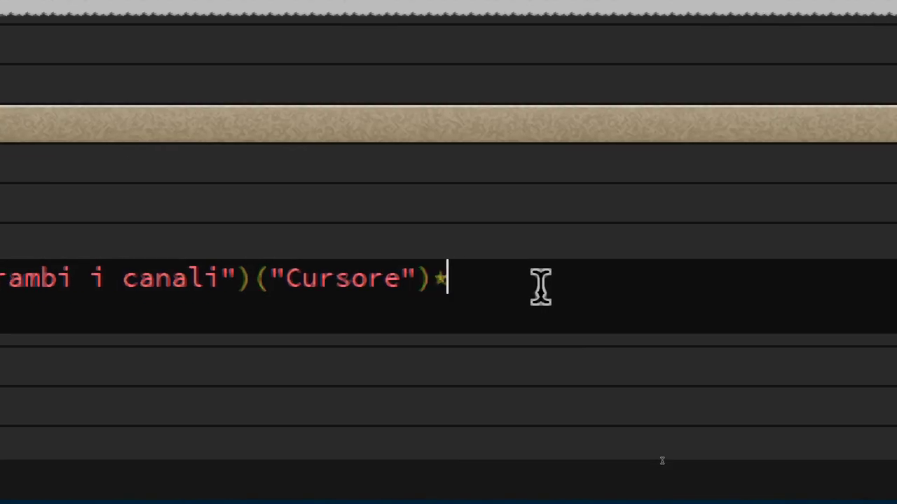
{"action": "type", "text": "15"}
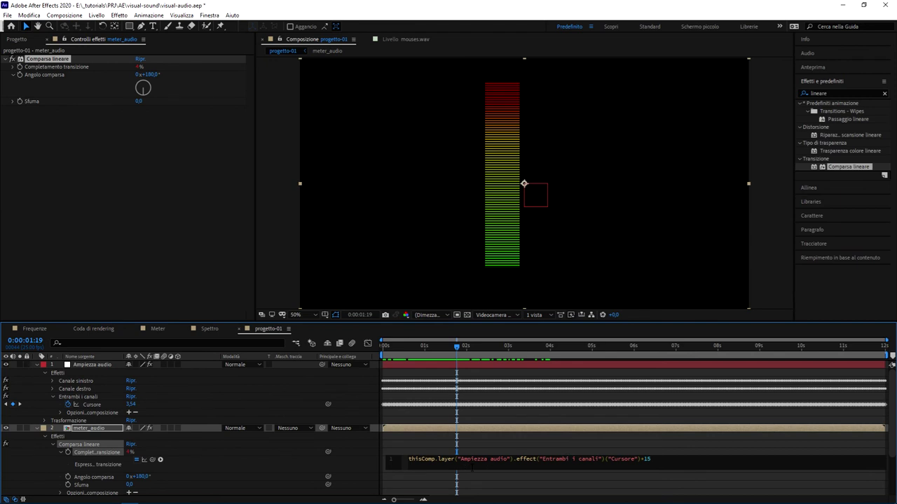
{"action": "left_click_drag", "start_coordinate": [422, 402], "coordinate": [604, 419]}
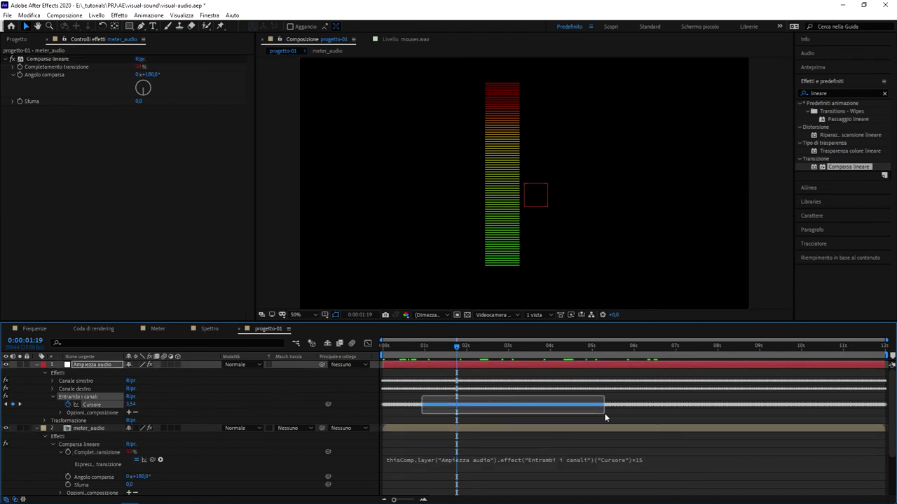
{"action": "left_click", "coordinate": [646, 462]}
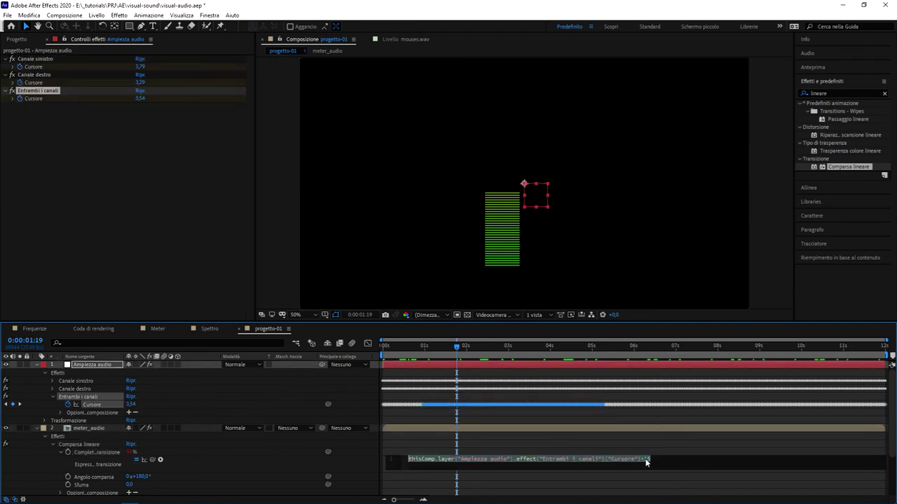
{"action": "left_click", "coordinate": [624, 452]}
- Scrub the timeline from the first frame to check how the meter bar reacts
{"action": "mouse_move", "coordinate": [396, 346]}
{"action": "left_mouse_down"}
{"action": "mouse_move", "coordinate": [511, 349]}
{"action": "mouse_move", "coordinate": [485, 346]}
{"action": "left_mouse_up"}
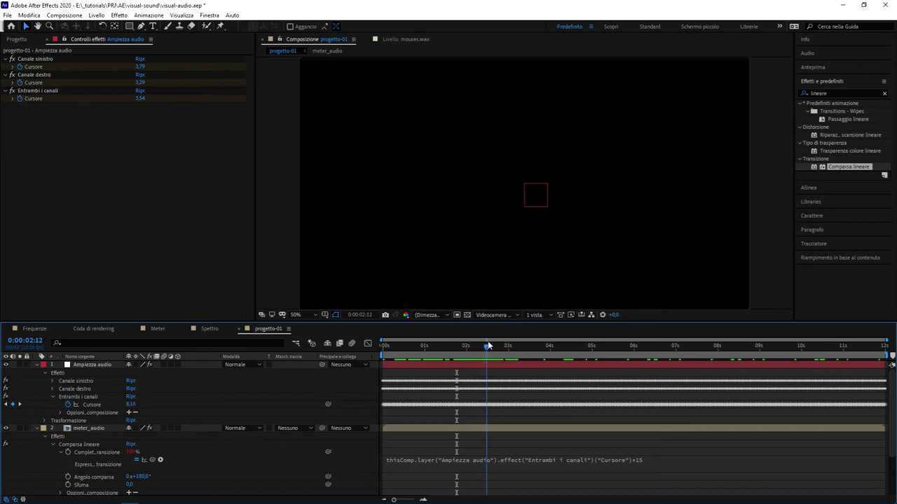
{"action": "key", "text": "Home"}
{"action": "left_click_drag", "start_coordinate": [387, 346], "coordinate": [517, 348]}
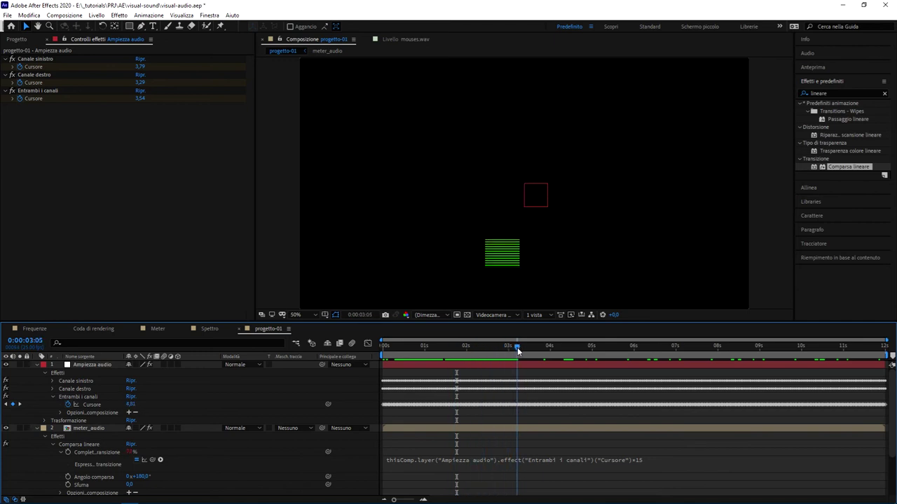
{"action": "mouse_move", "coordinate": [517, 348]}
{"action": "left_mouse_down"}
{"action": "mouse_move", "coordinate": [368, 347]}
{"action": "mouse_move", "coordinate": [479, 345]}
{"action": "mouse_move", "coordinate": [372, 338]}
{"action": "left_mouse_up"}
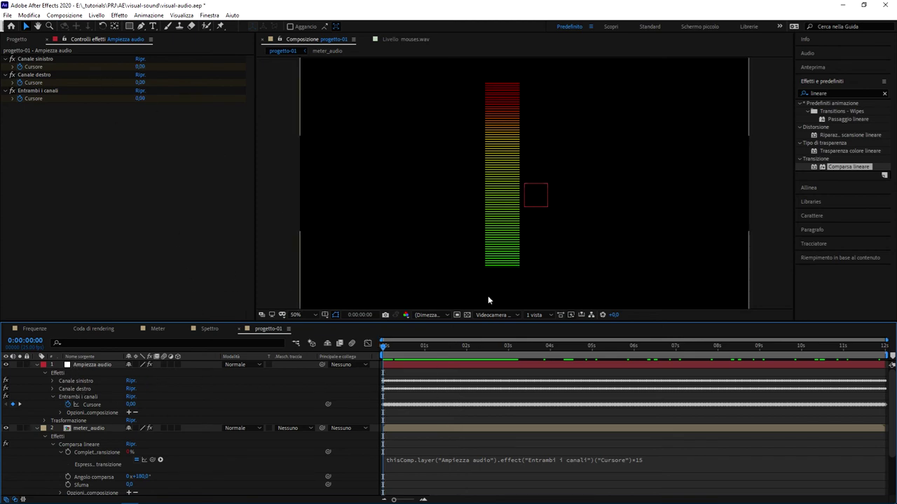
- At 0:00:00:22, prefix the wipe expression with '100 - ' to invert it
{"action": "left_click", "coordinate": [421, 346]}
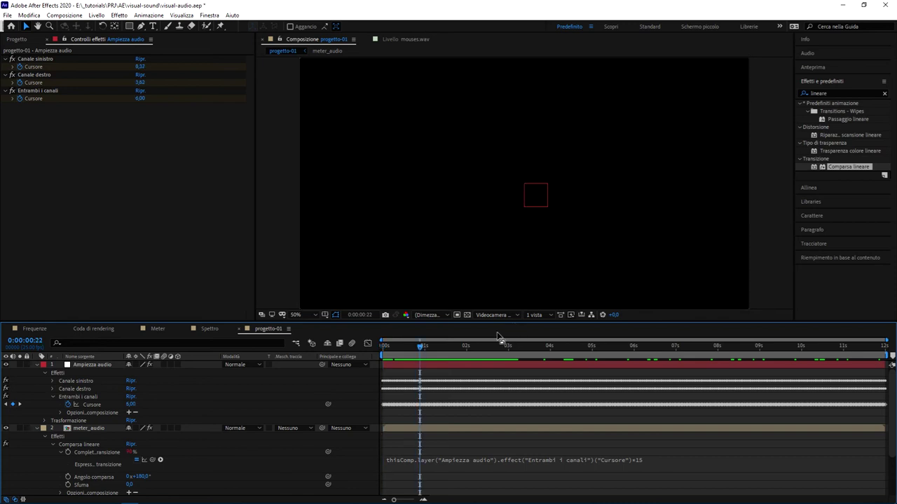
{"action": "left_click", "coordinate": [423, 462]}
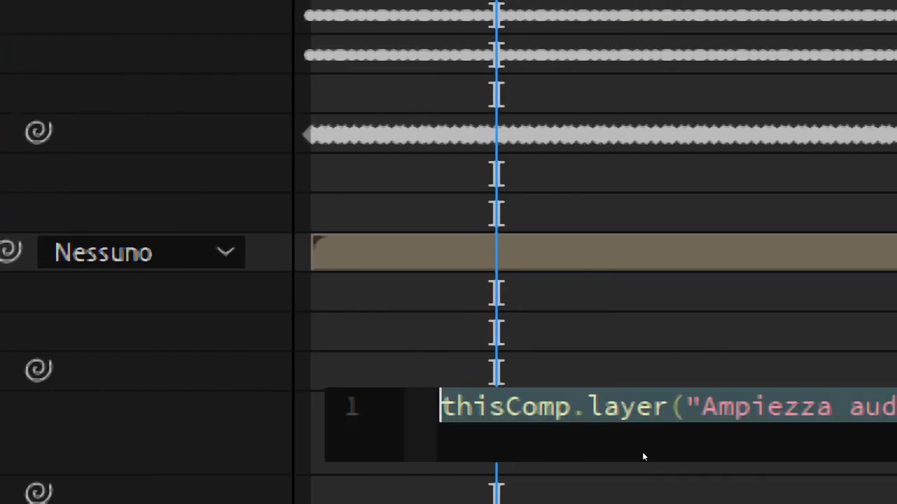
{"action": "left_click", "coordinate": [530, 407]}
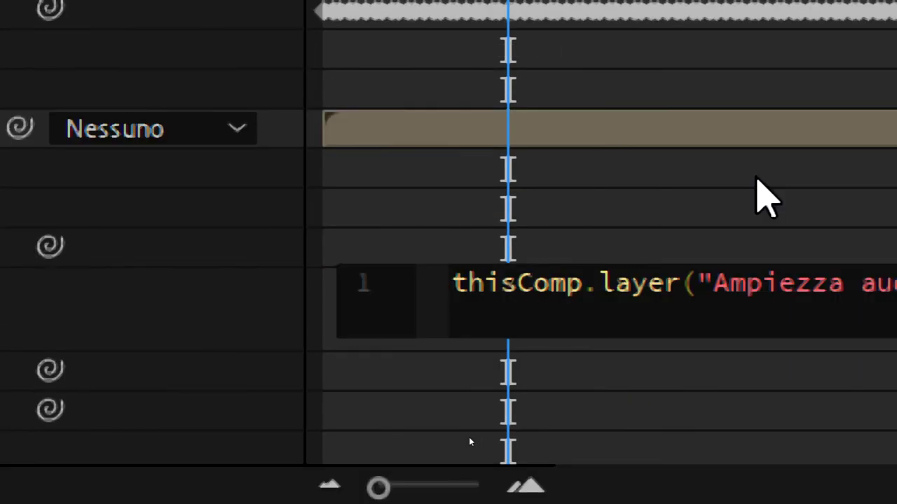
{"action": "type", "text": "1"}
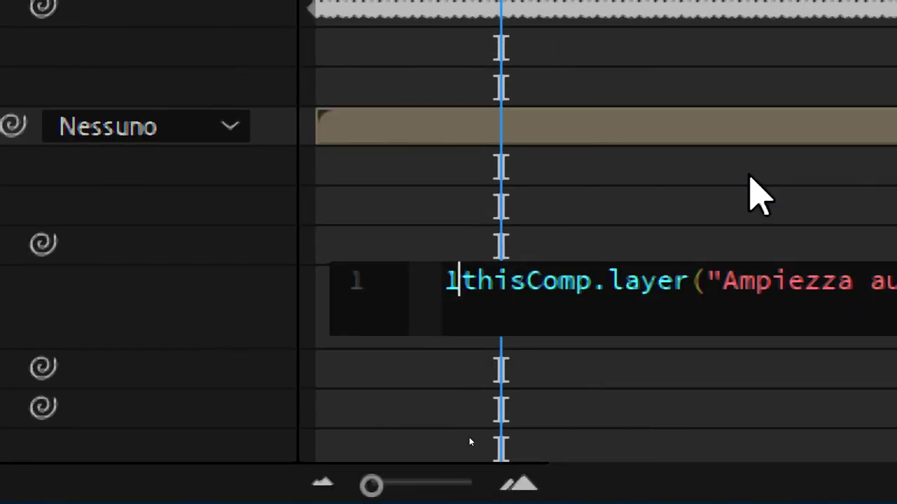
{"action": "type", "text": "00 -"}
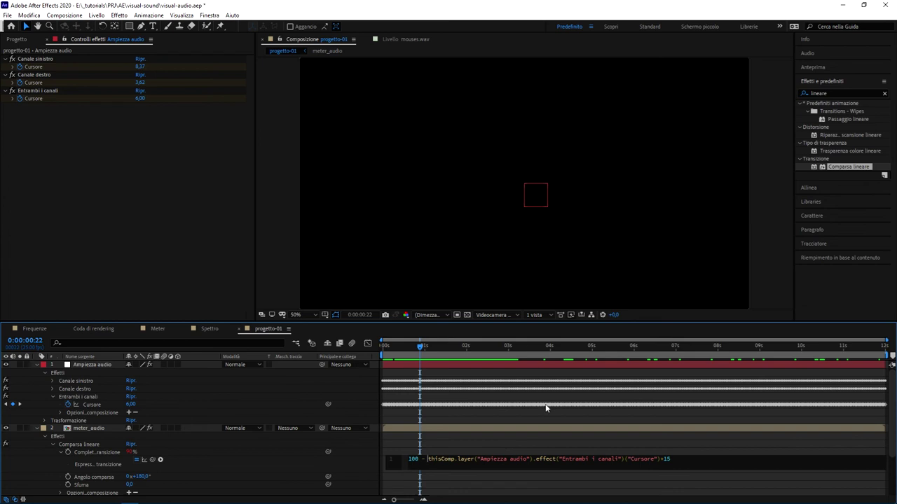
{"action": "left_click_drag", "start_coordinate": [419, 346], "coordinate": [363, 344]}
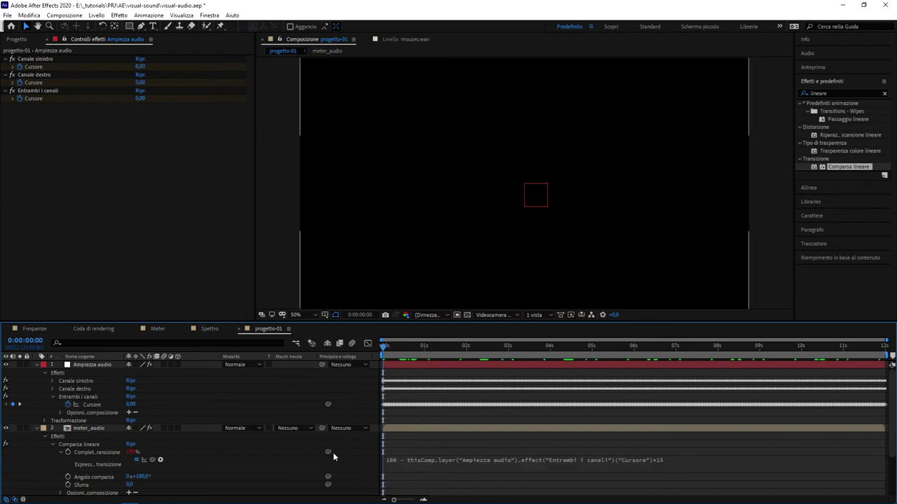
- Commit the inverted expression and play a short preview of the meter
{"action": "left_click", "coordinate": [464, 467]}
{"action": "left_click", "coordinate": [474, 469]}
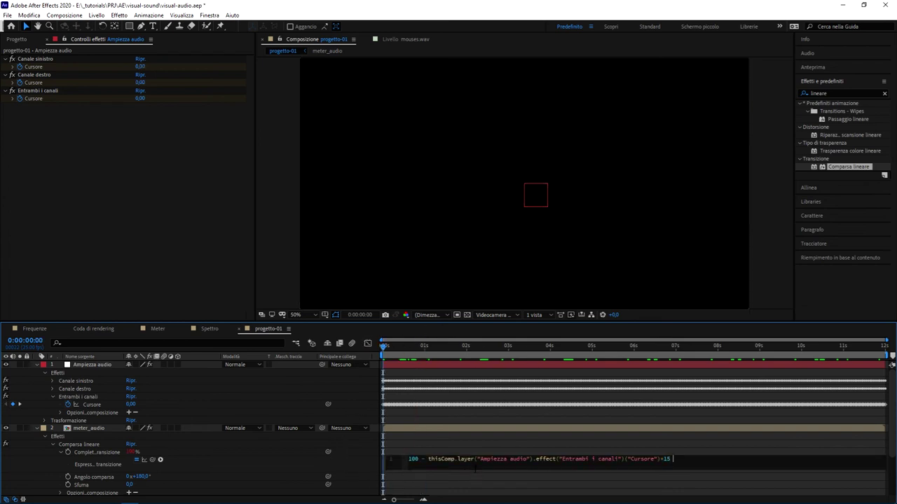
{"action": "left_click", "coordinate": [441, 418]}
{"action": "key", "text": "space"}
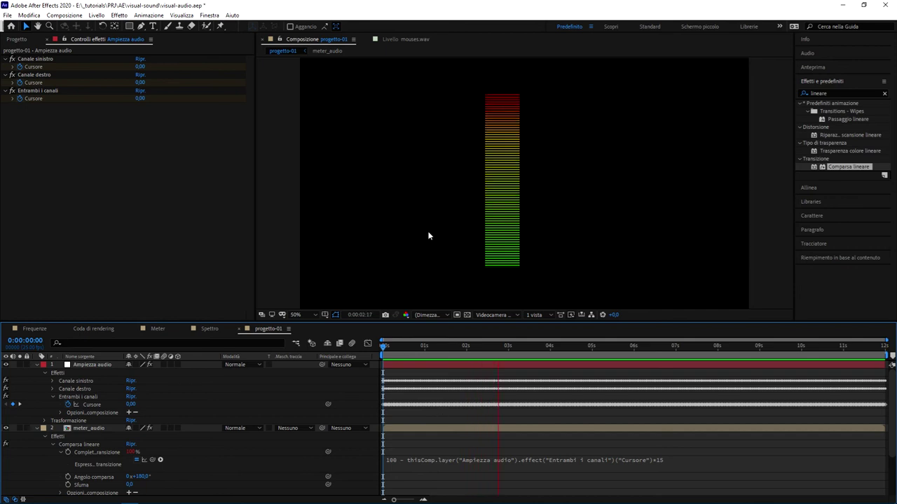
{"action": "key", "text": "space"}
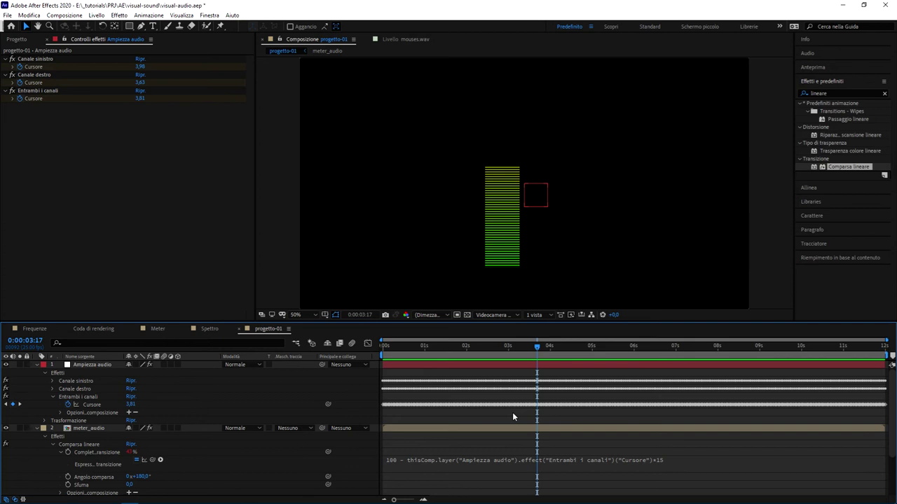
- Select all of the wipe expression's text for deletion
{"action": "left_click", "coordinate": [492, 457]}
{"action": "left_click", "coordinate": [457, 459]}
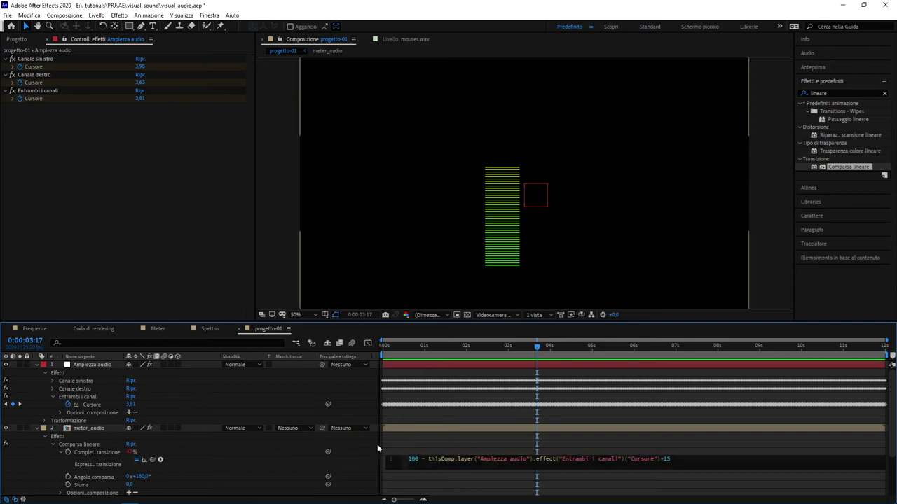
{"action": "key", "text": "ctrl+a"}
- Delete the wipe expression text and select the meter_audio layer
{"action": "key", "text": "BackSpace"}
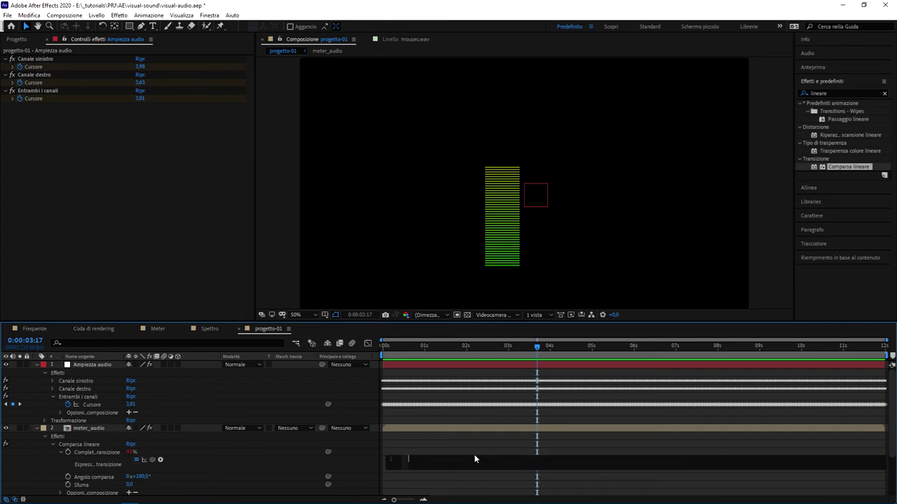
{"action": "left_click", "coordinate": [458, 445]}
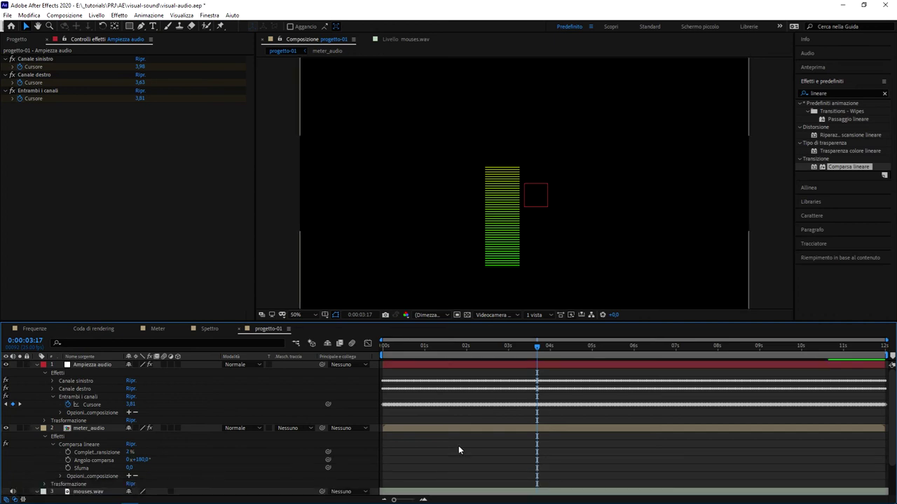
{"action": "left_click", "coordinate": [41, 70]}
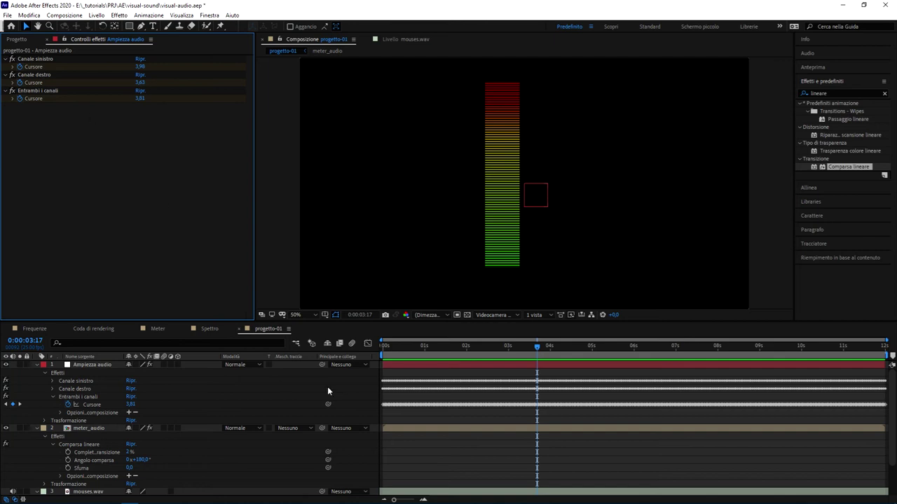
{"action": "left_click", "coordinate": [438, 426]}
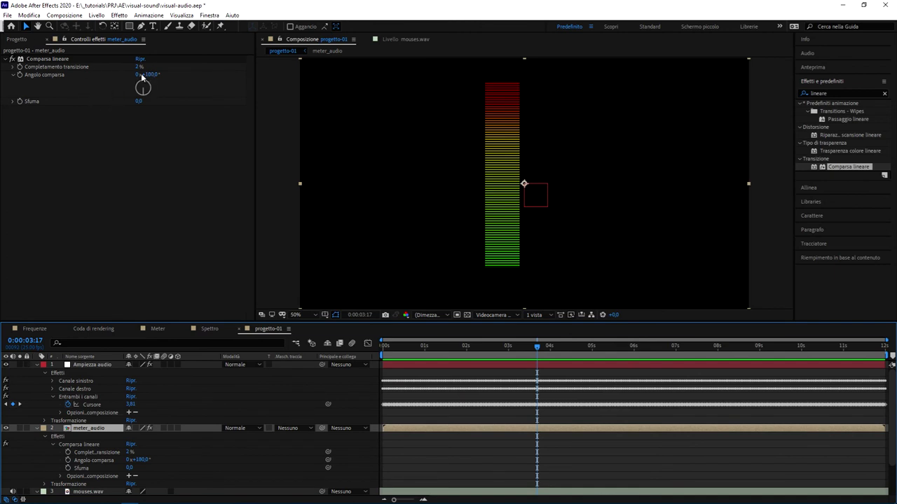
- Sweep Comparsa lineare's completion between 0% and 100% to test it, leaving it at 0%
{"action": "left_click_drag", "start_coordinate": [139, 67], "coordinate": [115, 70]}
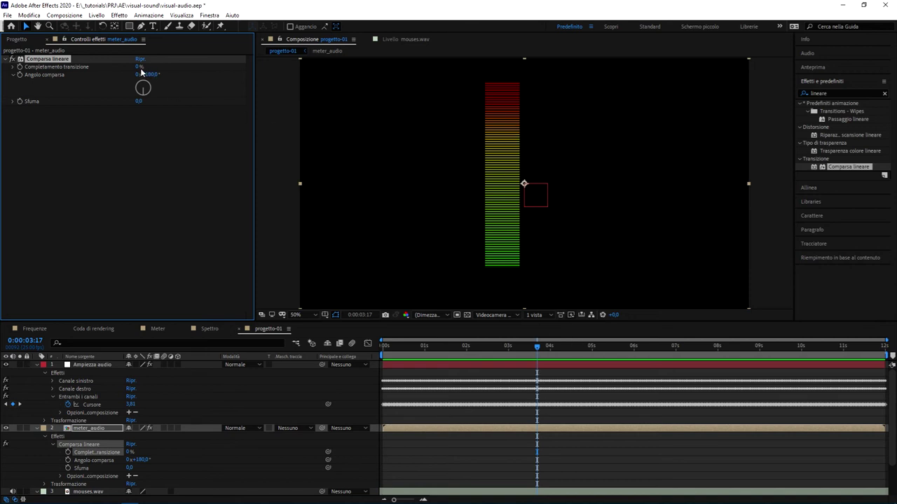
{"action": "mouse_move", "coordinate": [140, 68]}
{"action": "left_mouse_down"}
{"action": "mouse_move", "coordinate": [224, 74]}
{"action": "mouse_move", "coordinate": [134, 66]}
{"action": "left_mouse_up"}
{"action": "left_click", "coordinate": [158, 70]}
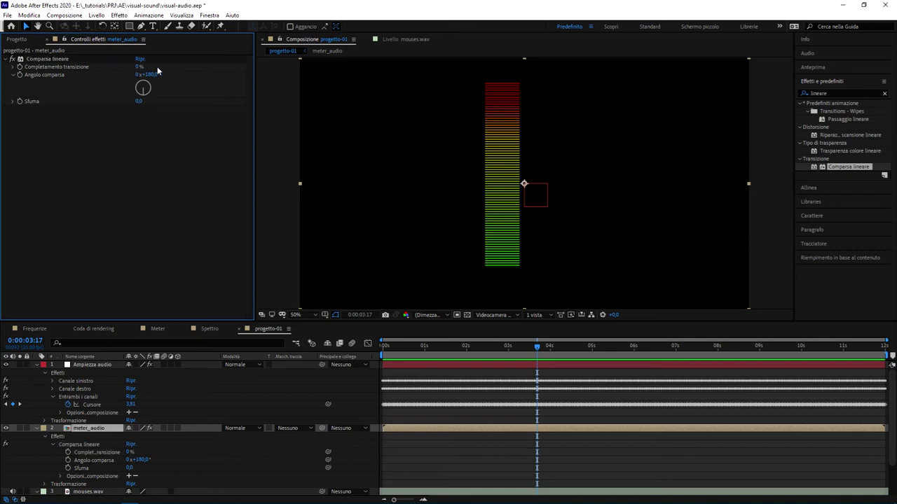
{"action": "left_click", "coordinate": [91, 60]}
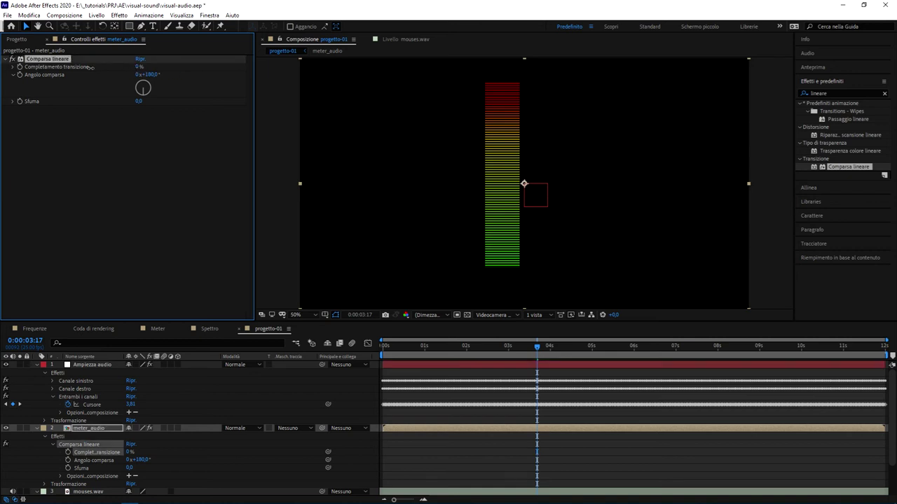
{"action": "left_click_drag", "start_coordinate": [471, 396], "coordinate": [652, 419]}
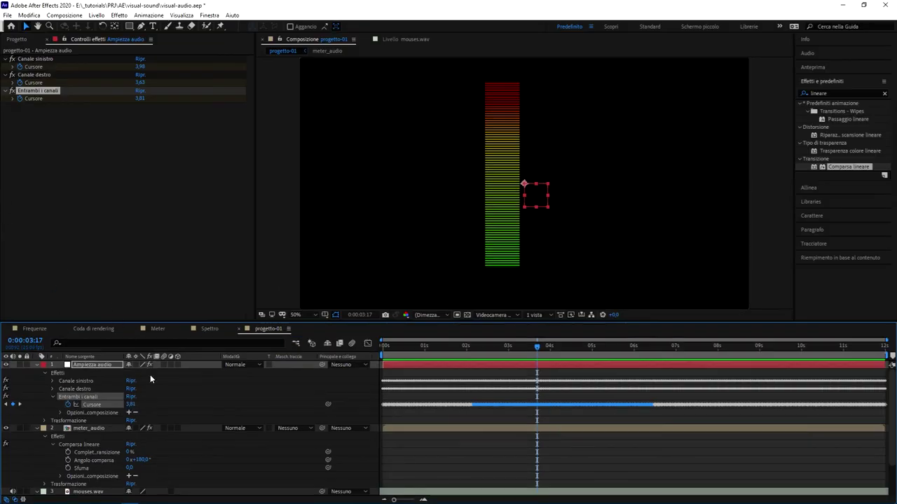
{"action": "left_click", "coordinate": [430, 428]}
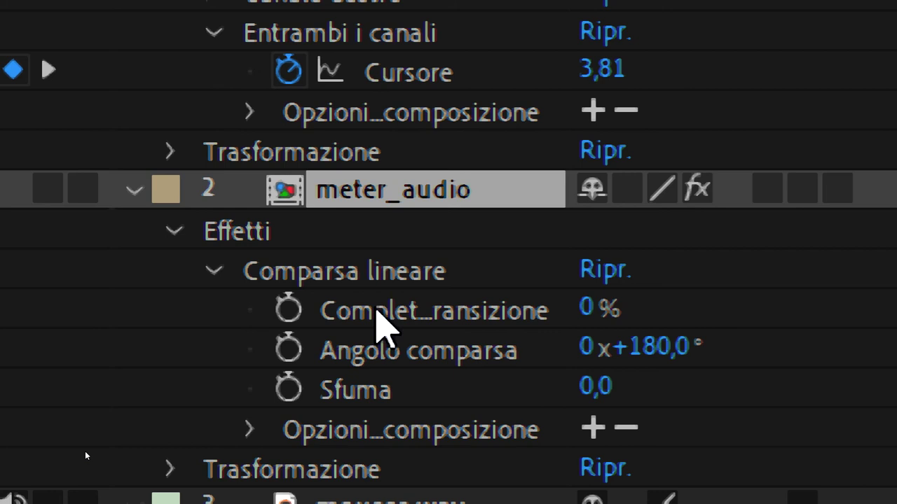
- Add an expression to Transition Completion, paste the slider expression and strip its leading '100 - '
{"action": "left_click", "coordinate": [293, 307], "text": "alt"}
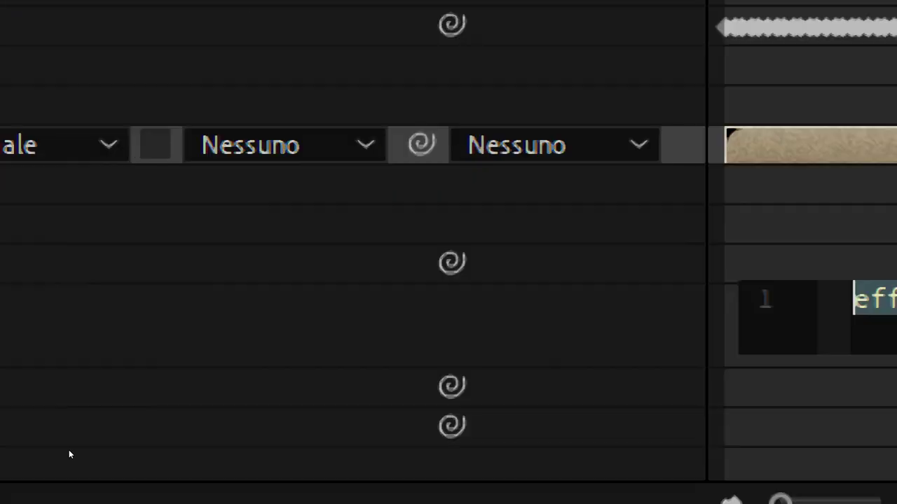
{"action": "key", "text": "ctrl+v"}
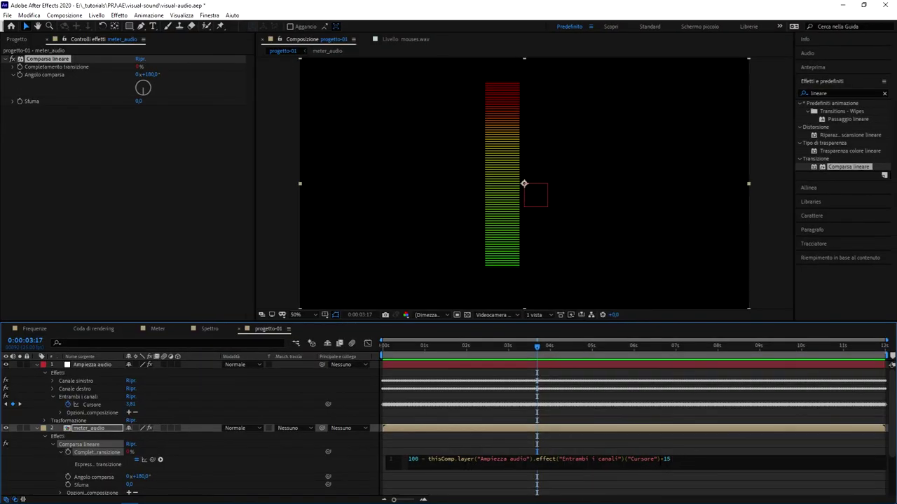
{"action": "left_click_drag", "start_coordinate": [662, 459], "coordinate": [429, 458]}
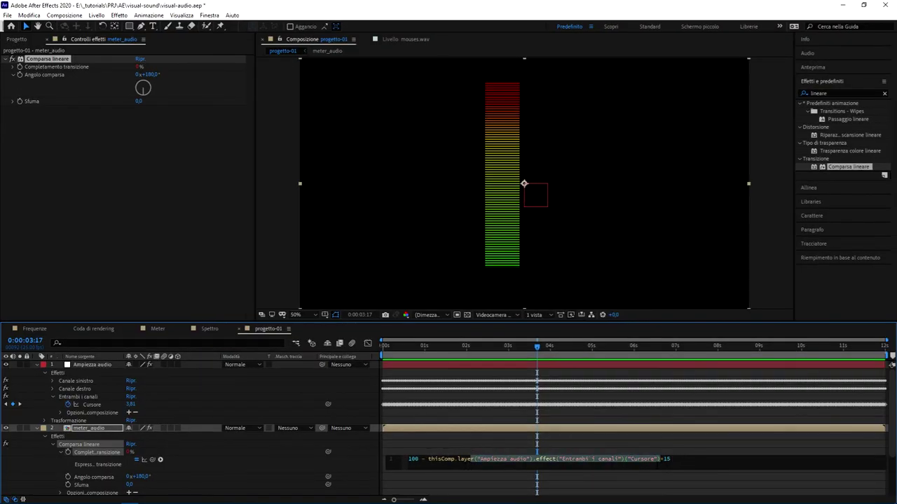
{"action": "left_click", "coordinate": [684, 459]}
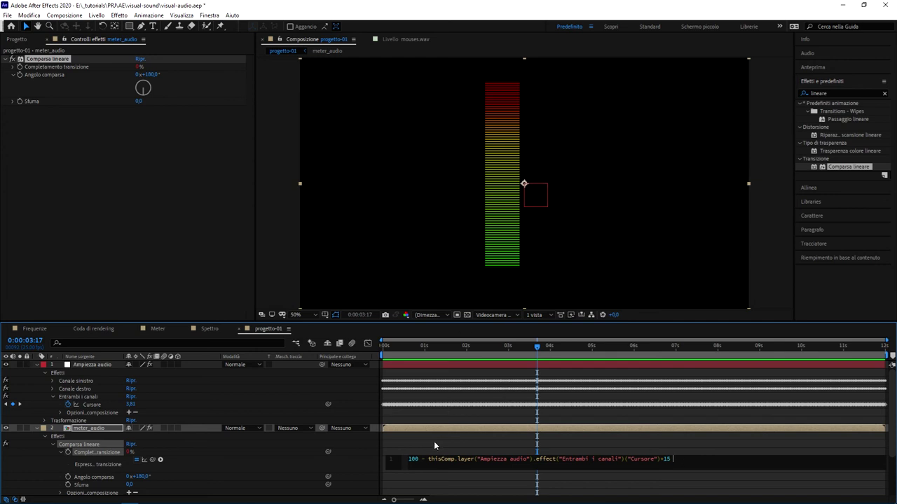
{"action": "left_click_drag", "start_coordinate": [429, 459], "coordinate": [389, 463]}
{"action": "key", "text": "BackSpace"}
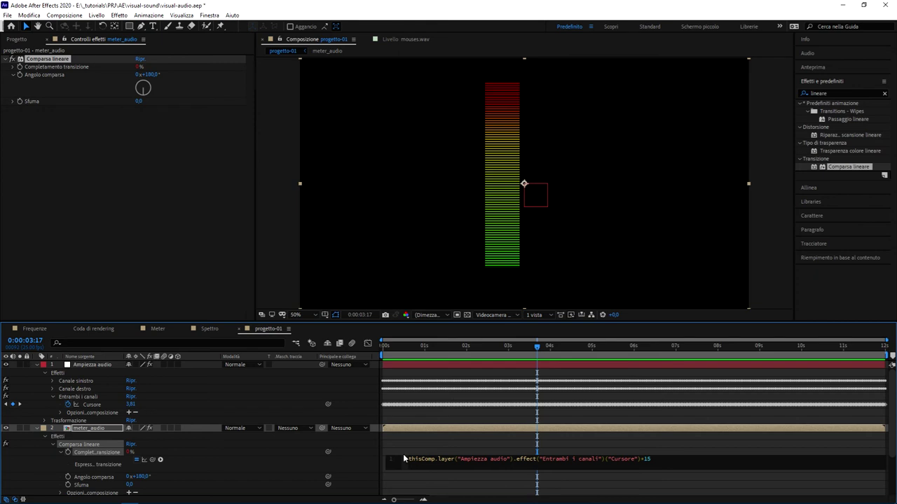
{"action": "key", "text": "KP_Enter"}
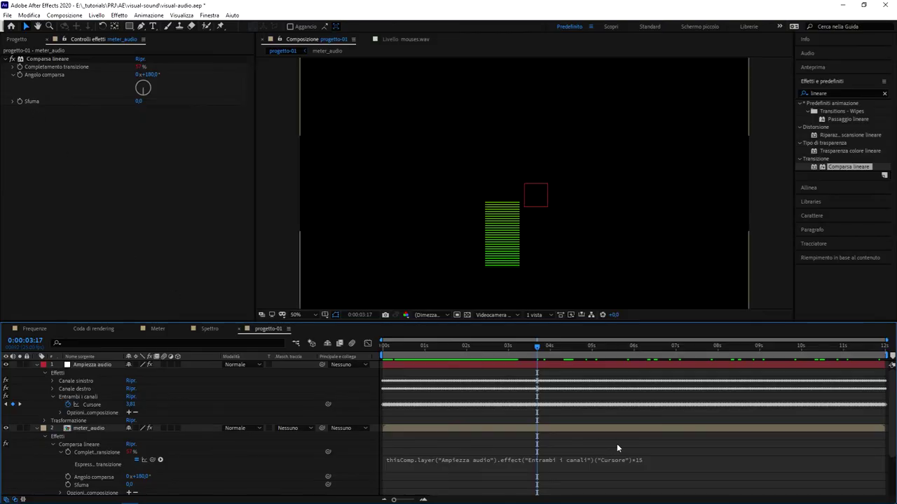
- Restore '100 - ' so the completion reads 100 minus Cursore×15
{"action": "left_click", "coordinate": [518, 430]}
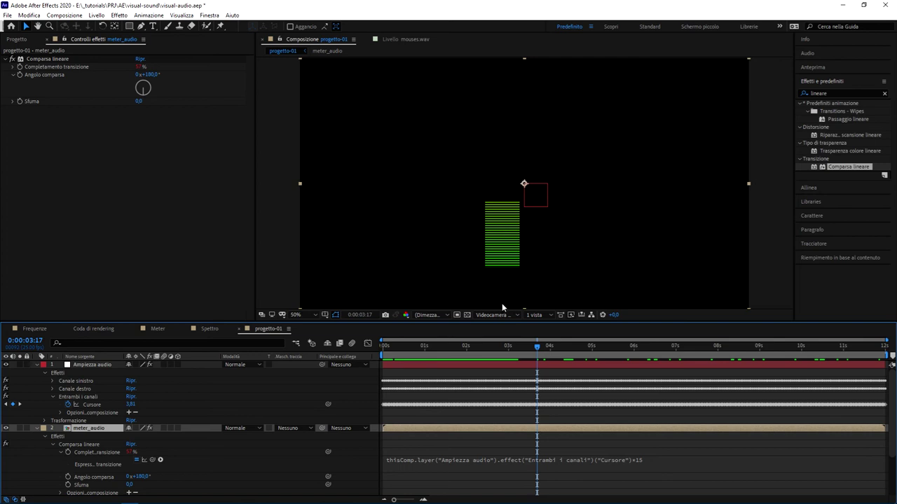
{"action": "left_click", "coordinate": [568, 459]}
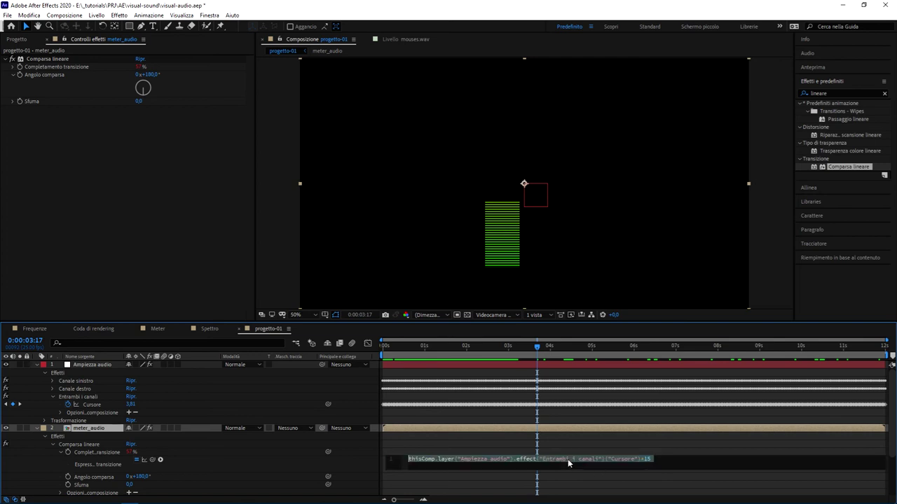
{"action": "left_click", "coordinate": [568, 459]}
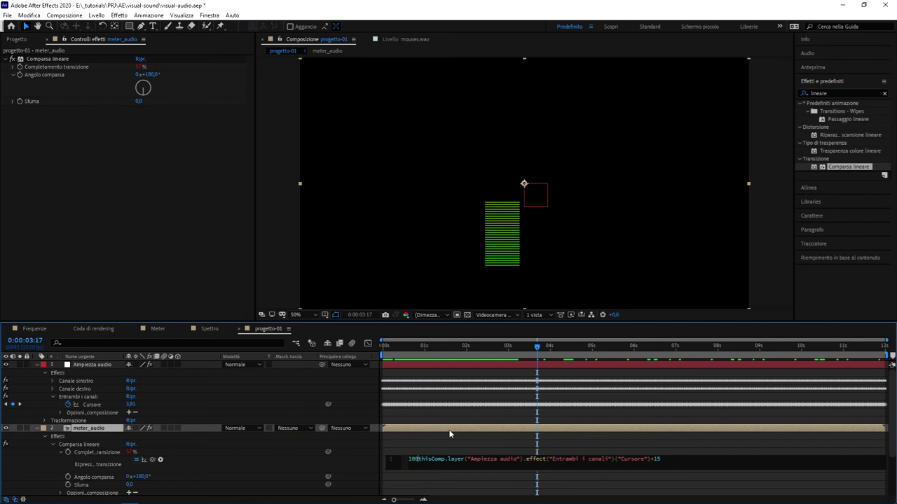
{"action": "type", "text": "100 -"}
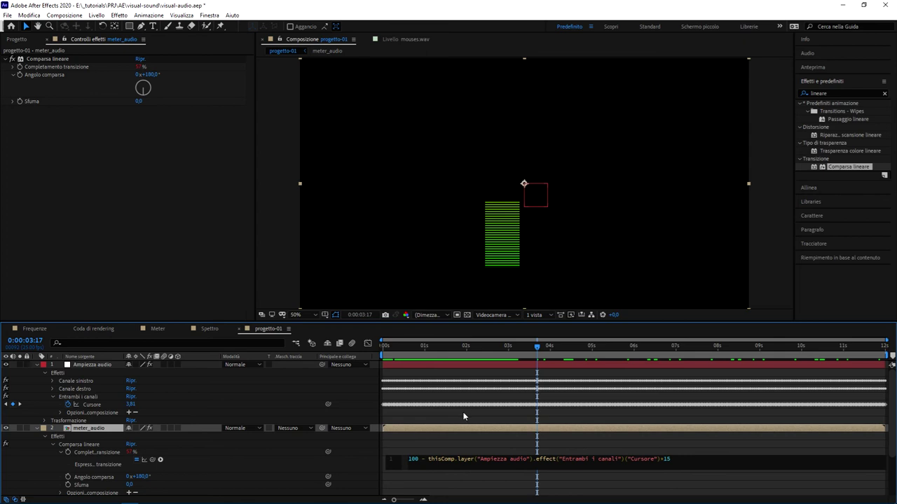
{"action": "left_click_drag", "start_coordinate": [463, 397], "coordinate": [527, 421]}
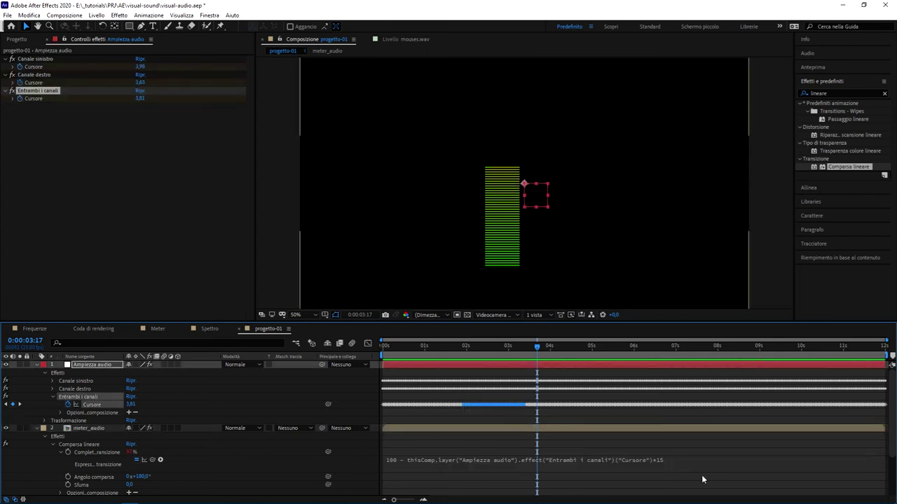
{"action": "left_click", "coordinate": [665, 462]}
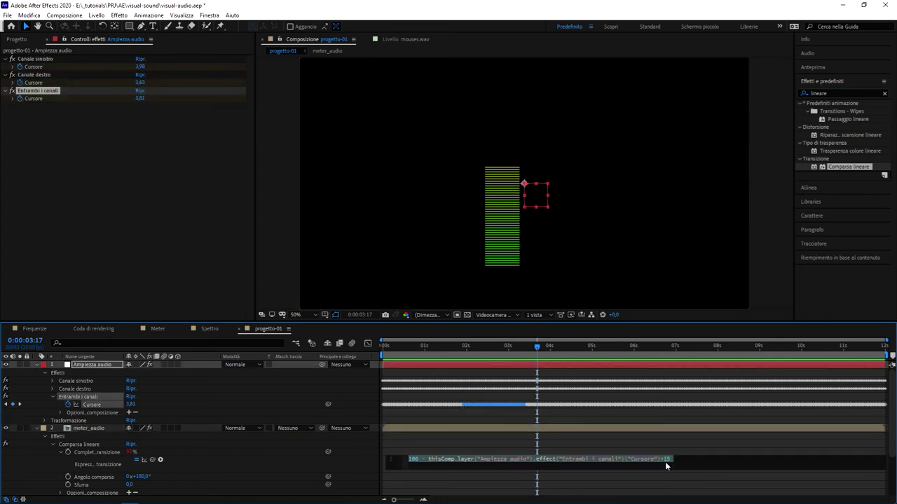
{"action": "left_click", "coordinate": [631, 411]}
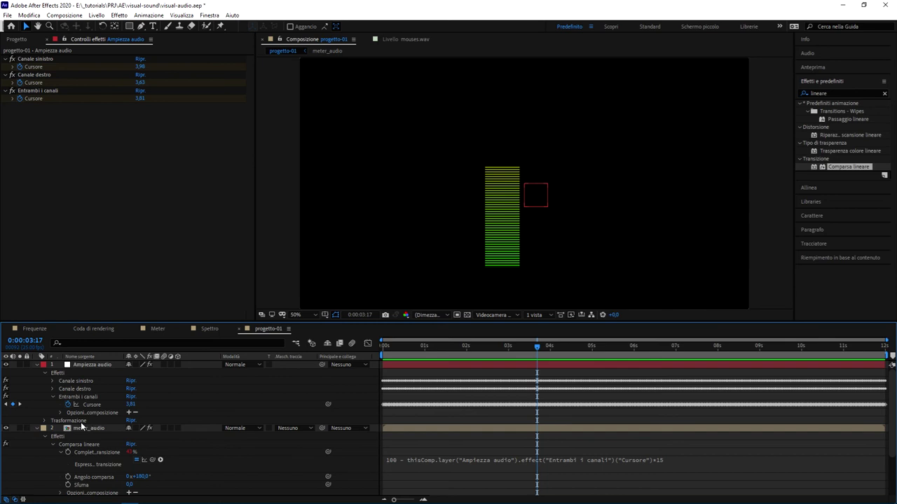
- Reveal meter_audio's expression with E and return to 0:00:00:00, where completion reads 100%
{"action": "left_click", "coordinate": [92, 364]}
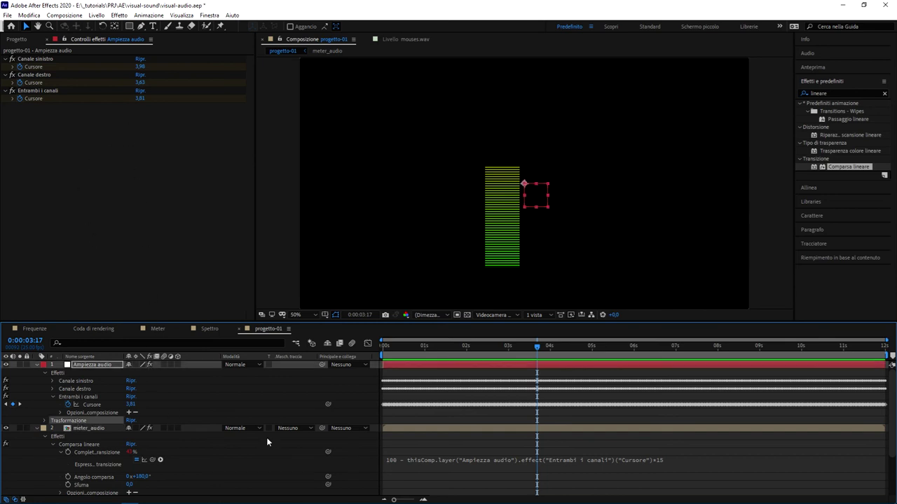
{"action": "left_click", "coordinate": [443, 431]}
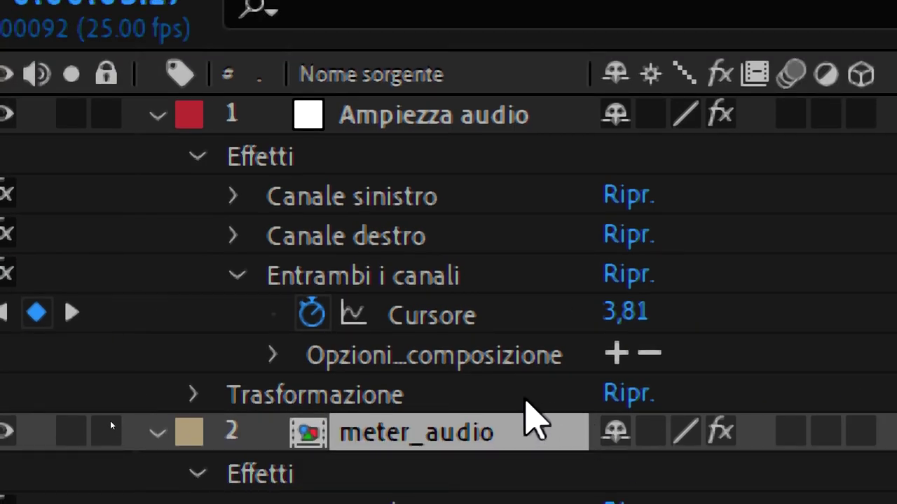
{"action": "key", "text": "e"}
{"action": "key", "text": "e"}
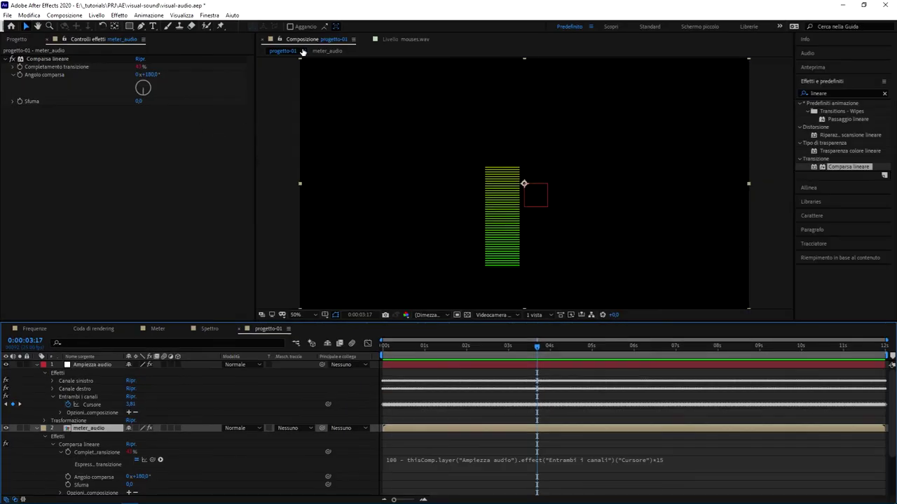
{"action": "left_click_drag", "start_coordinate": [537, 346], "coordinate": [341, 330]}
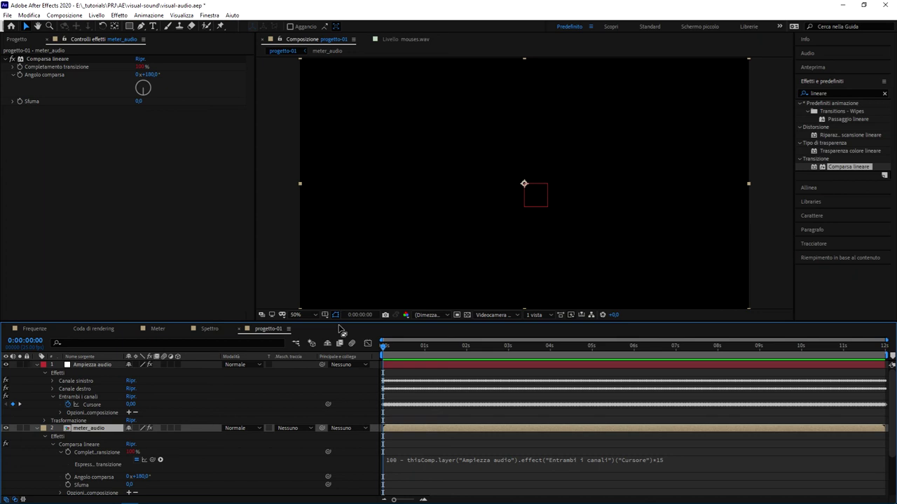
- Play the preview and stop at 0:00:04:03, with the wipe near 43% and Cursore at 3,77
{"action": "key", "text": "space"}
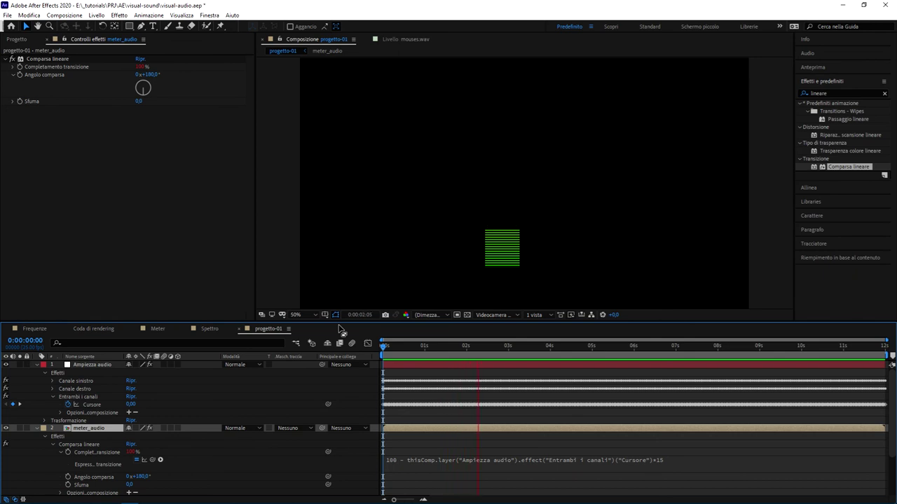
{"action": "key", "text": "space"}
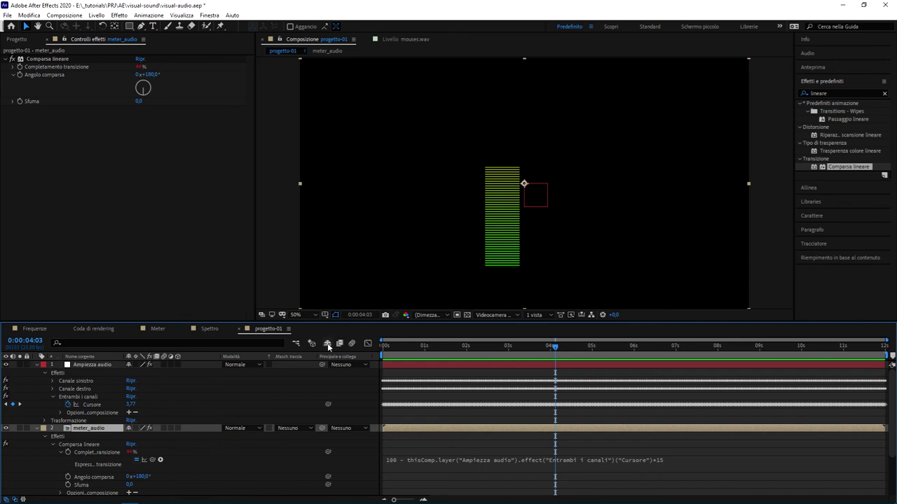
{"action": "left_click", "coordinate": [31, 60]}
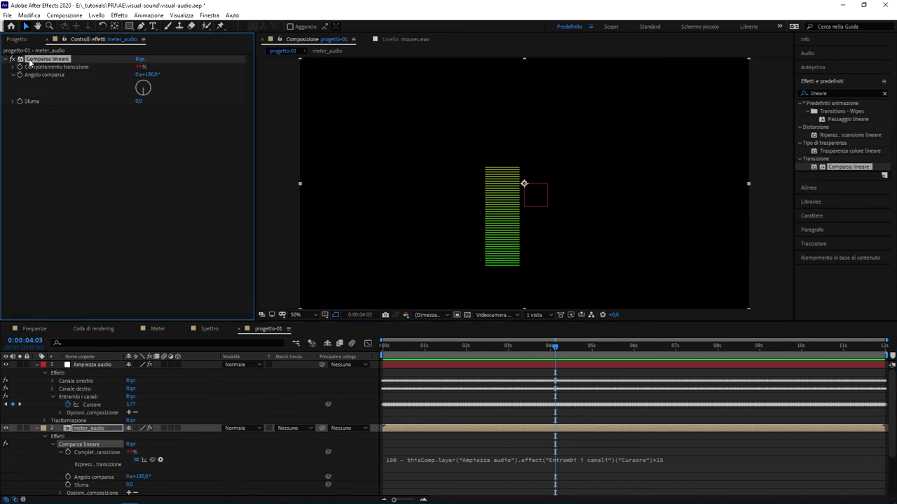
- Search Effects & Presets for 'baglior' and drag Bagliore onto the meter_audio layer
{"action": "key", "text": "Delete"}
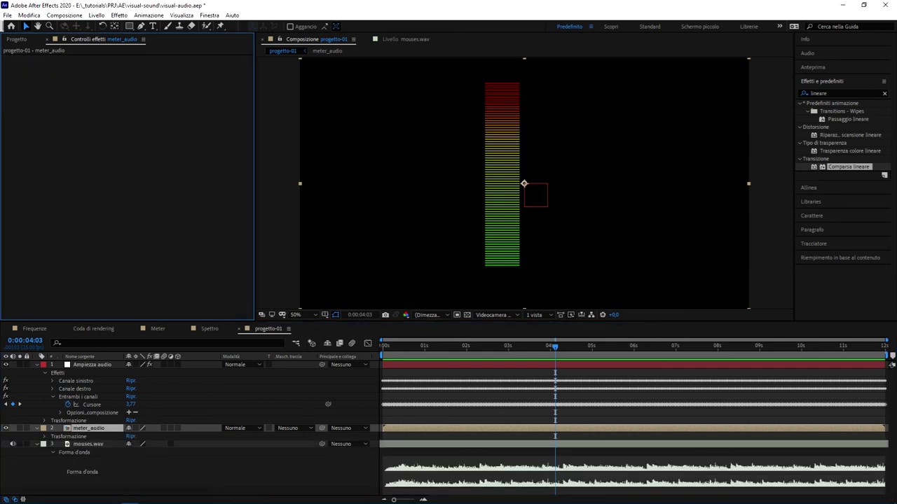
{"action": "left_click", "coordinate": [842, 93]}
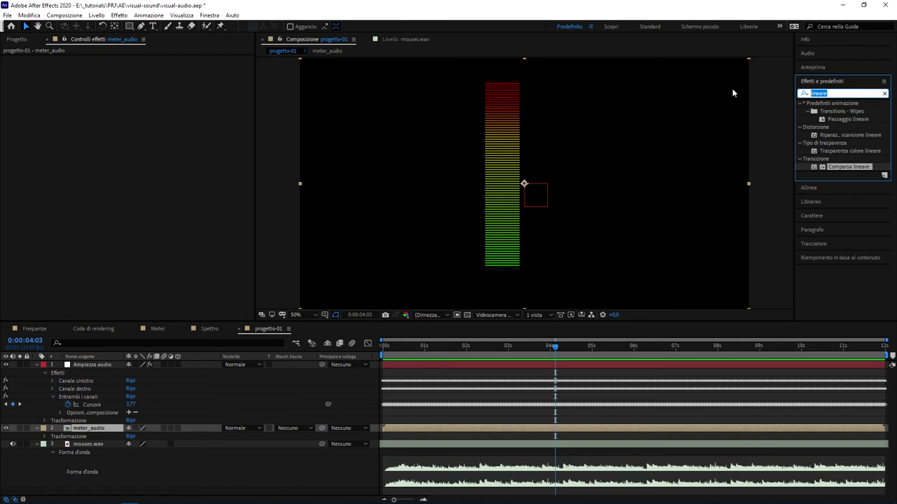
{"action": "type", "text": "glow"}
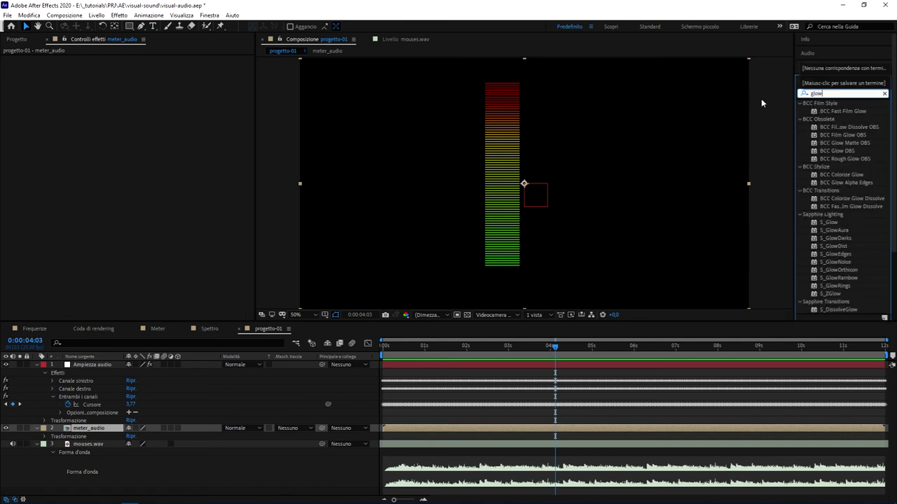
{"action": "key", "text": "Return"}
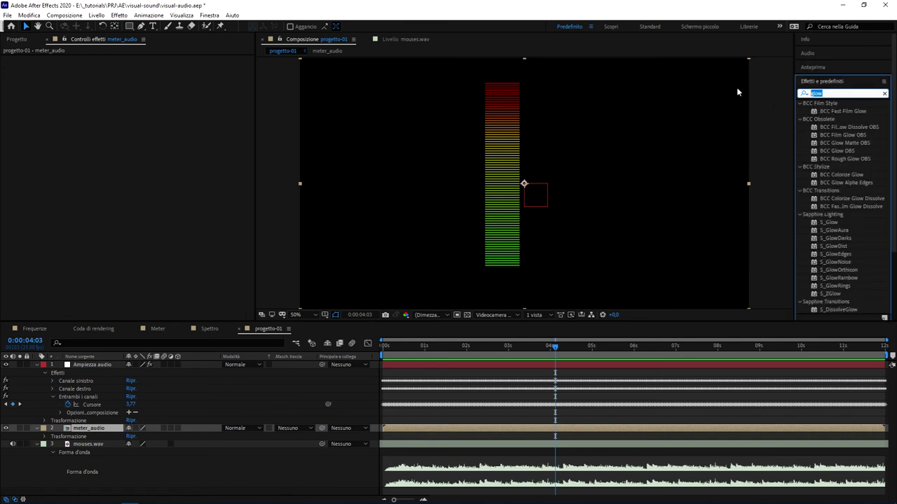
{"action": "type", "text": "bagliore"}
{"action": "left_click_drag", "start_coordinate": [841, 135], "coordinate": [190, 347]}
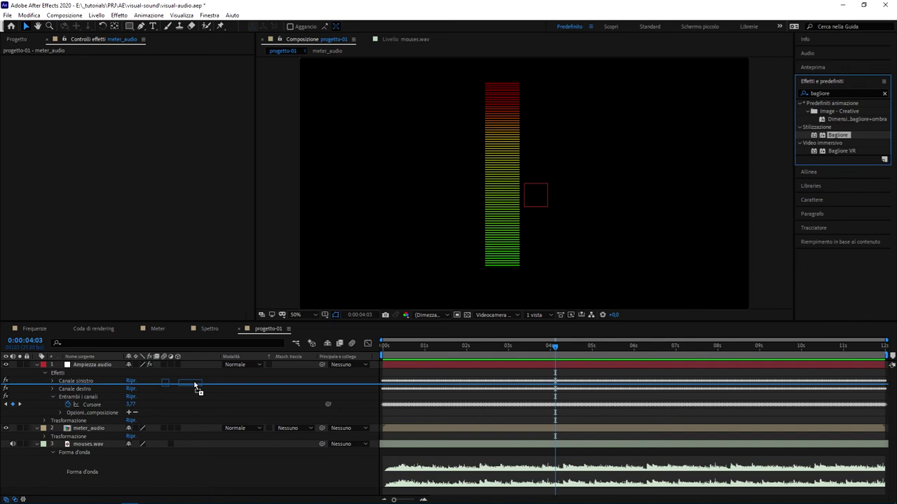
{"action": "left_click_drag", "start_coordinate": [190, 342], "coordinate": [496, 428]}
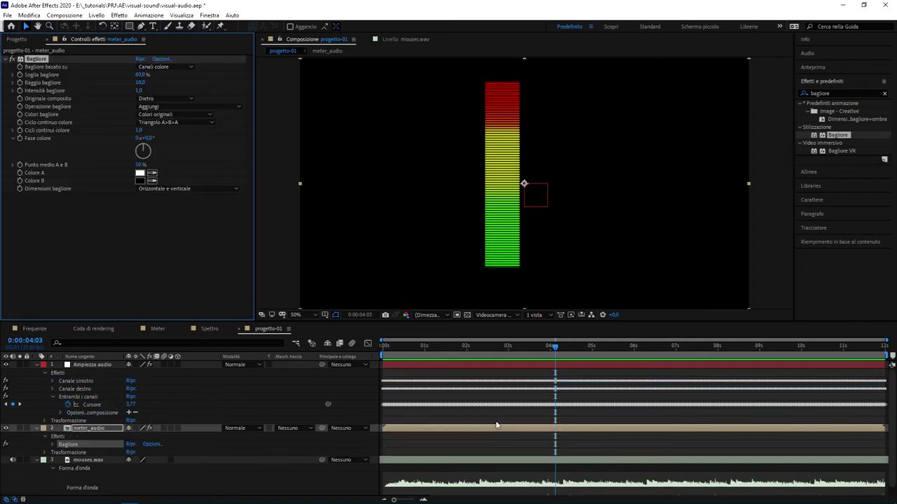
- Set Bagliore to threshold 47,5%, radius 46,0 and intensity 5,2, and expand it in the timeline
{"action": "mouse_move", "coordinate": [154, 83]}
{"action": "left_mouse_down"}
{"action": "mouse_move", "coordinate": [150, 99]}
{"action": "mouse_move", "coordinate": [230, 99]}
{"action": "left_mouse_up"}
{"action": "mouse_move", "coordinate": [140, 74]}
{"action": "left_mouse_down"}
{"action": "mouse_move", "coordinate": [108, 87]}
{"action": "mouse_move", "coordinate": [163, 95]}
{"action": "left_mouse_up"}
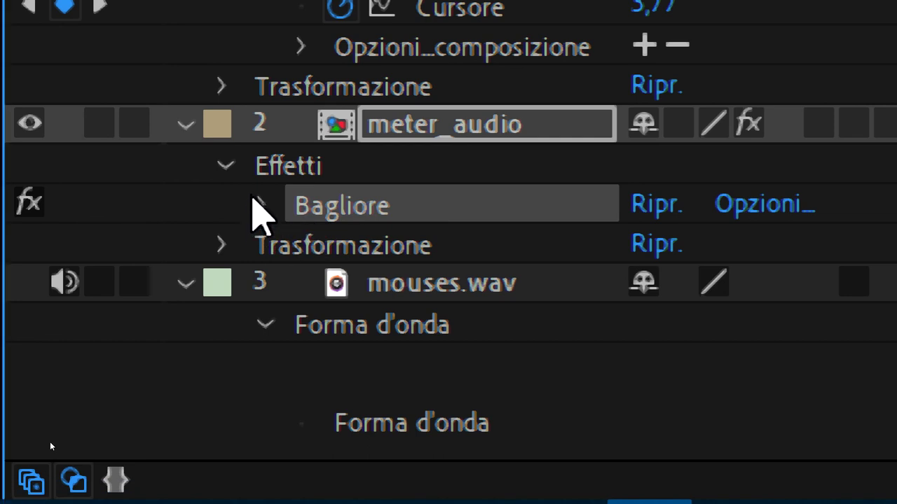
{"action": "left_click", "coordinate": [260, 205]}
{"action": "key", "text": "super"}
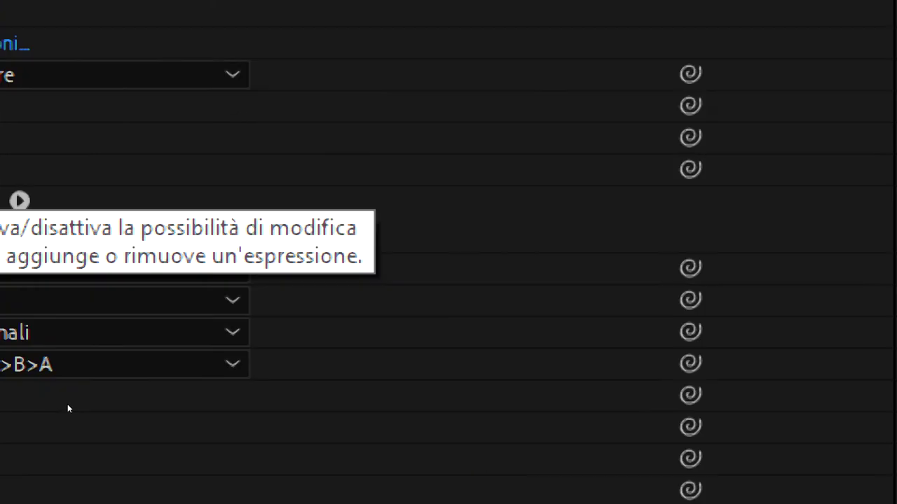
- Link the glow intensity expression to Ampiezza audio's Entrambi i canali Cursore slider
{"action": "left_click", "coordinate": [271, 112], "text": "alt"}
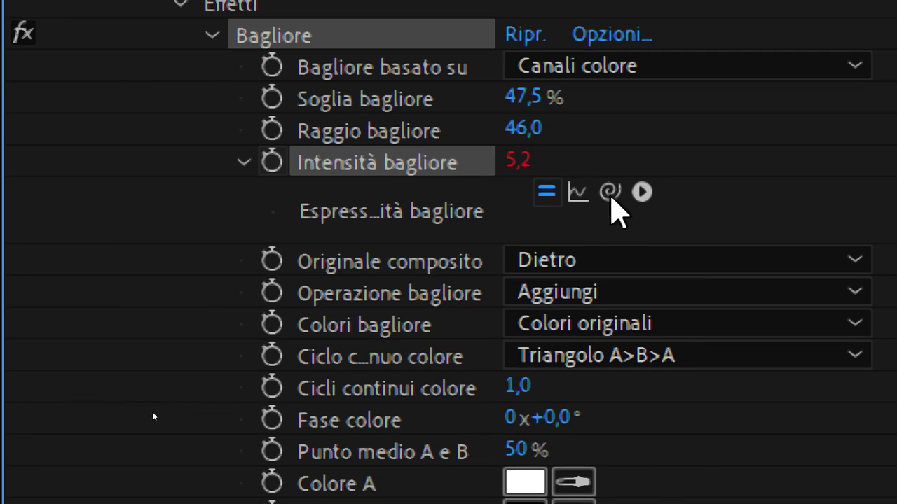
{"action": "left_click_drag", "start_coordinate": [610, 192], "coordinate": [470, 126]}
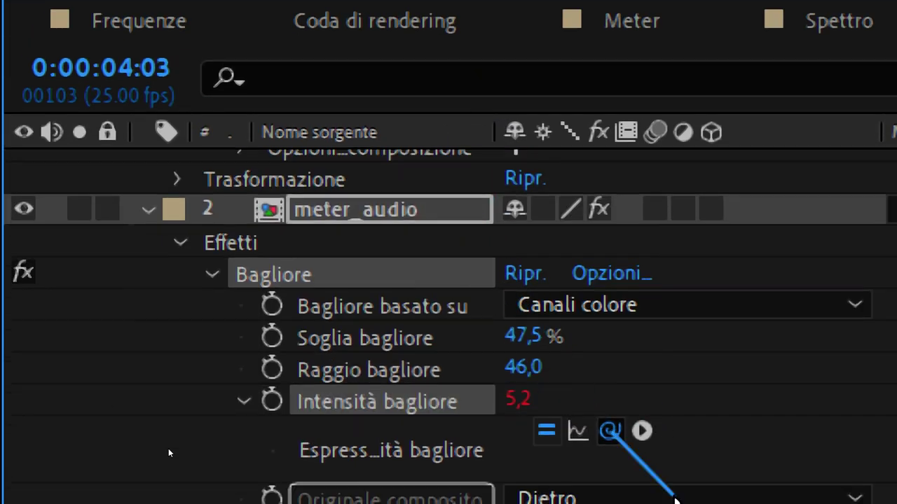
{"action": "mouse_move", "coordinate": [476, 137]}
{"action": "left_mouse_down"}
{"action": "mouse_move", "coordinate": [671, 501]}
{"action": "mouse_move", "coordinate": [612, 358]}
{"action": "left_mouse_up"}
{"action": "scroll", "coordinate": [246, 139], "scroll_direction": "up", "scroll_amount": 5}
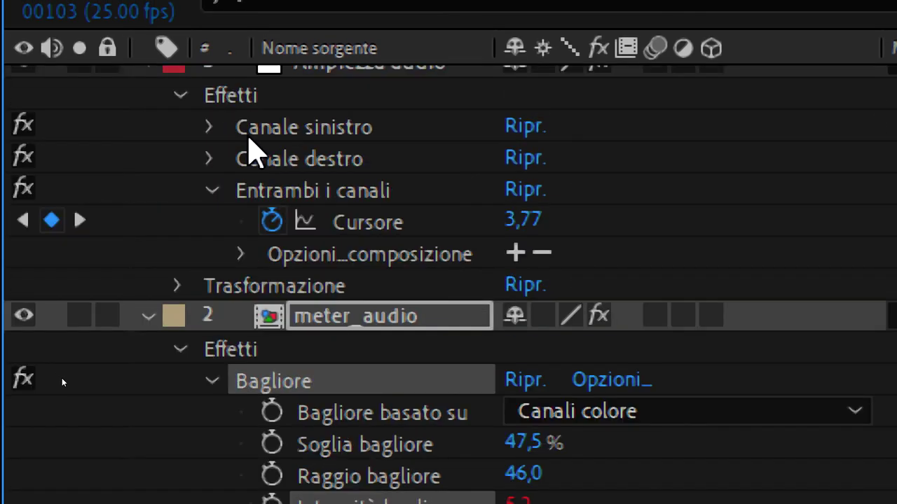
{"action": "scroll", "coordinate": [652, 322], "scroll_direction": "down", "scroll_amount": 3}
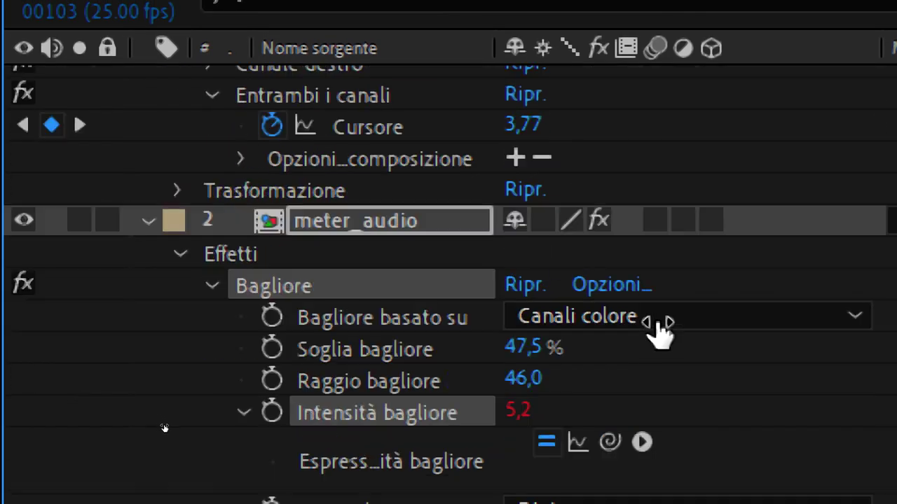
{"action": "left_click_drag", "start_coordinate": [610, 442], "coordinate": [403, 127]}
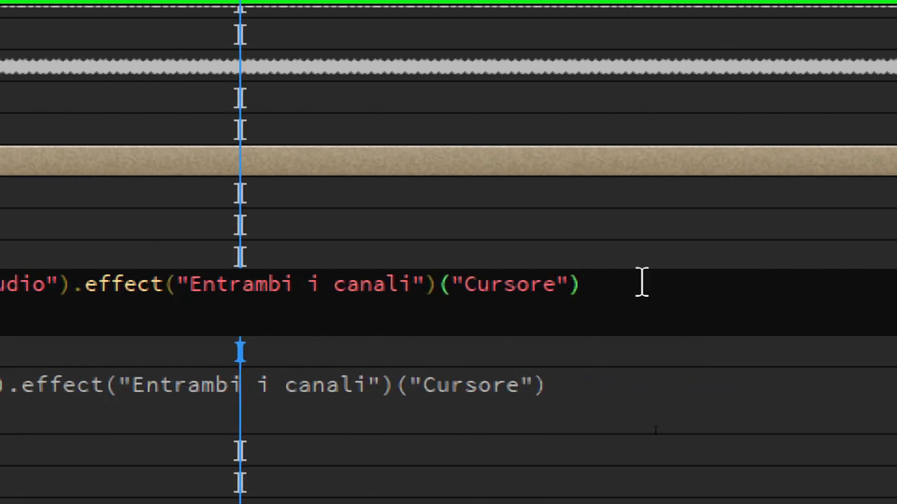
- Try a multiplier on the intensity expression and preview it from about 1 s
{"action": "type", "text": "*10"}
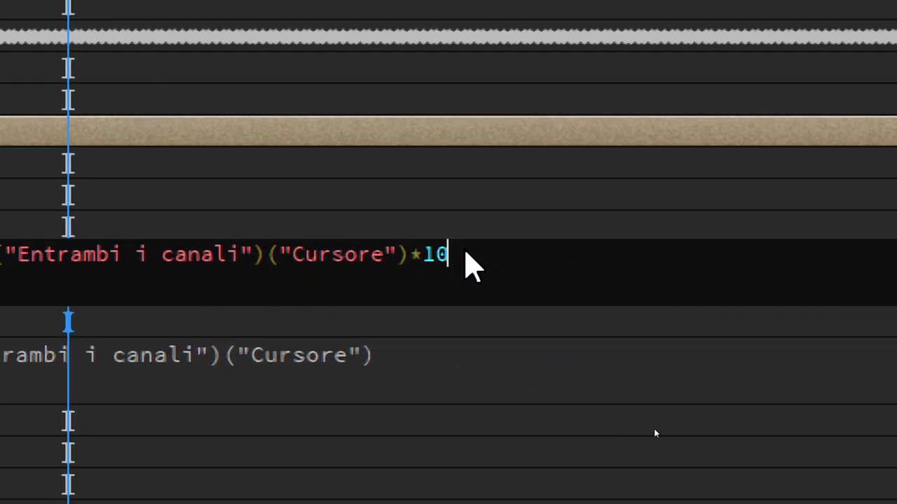
{"action": "key", "text": "BackSpace"}
{"action": "key", "text": "BackSpace"}
{"action": "type", "text": "5"}
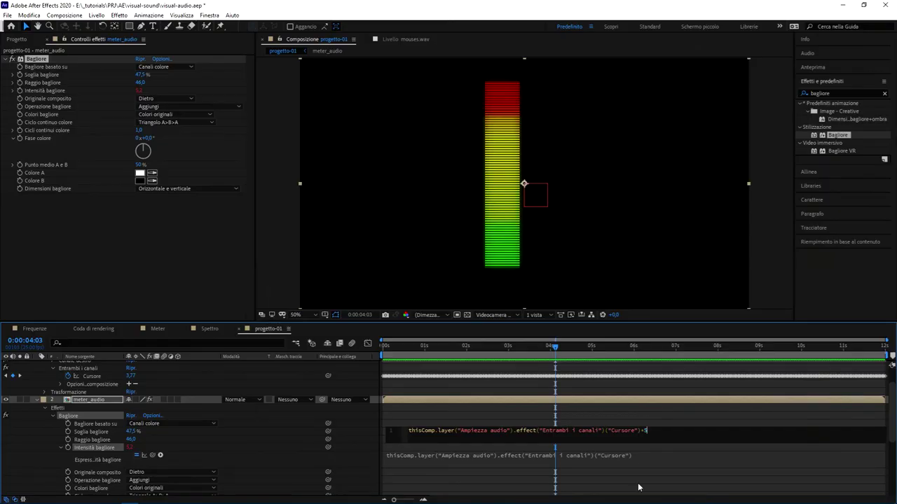
{"action": "left_click", "coordinate": [533, 364]}
{"action": "left_click_drag", "start_coordinate": [527, 346], "coordinate": [368, 357]}
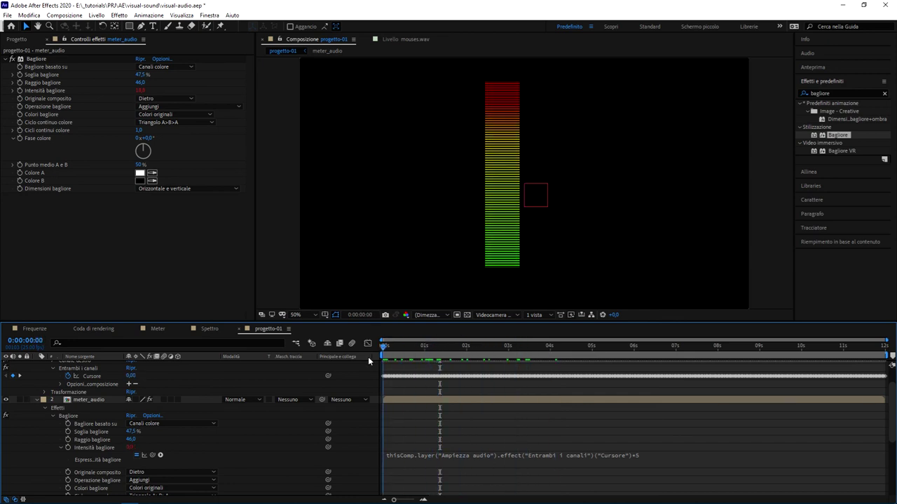
{"action": "key", "text": "space"}
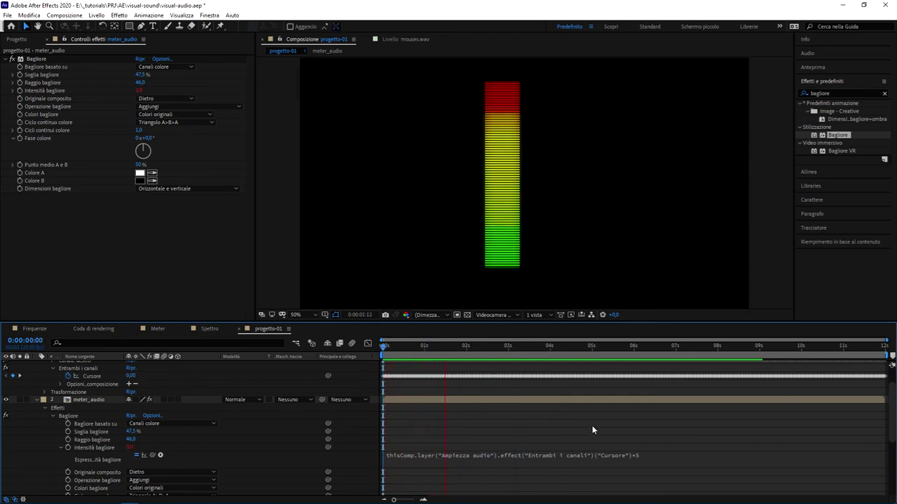
{"action": "left_click", "coordinate": [644, 457]}
- Change the intensity expression to Cursore plus 2 and return to the start
{"action": "left_click", "coordinate": [646, 455]}
{"action": "key", "text": "BackSpace"}
{"action": "type", "text": "2"}
{"action": "key", "text": "KP_Enter"}
{"action": "left_click_drag", "start_coordinate": [431, 350], "coordinate": [375, 349]}
- Preview the glowing meter and inspect Ampiezza audio's Cursore keyframes between 01s and 05s
{"action": "key", "text": "space"}
{"action": "key", "text": "space"}
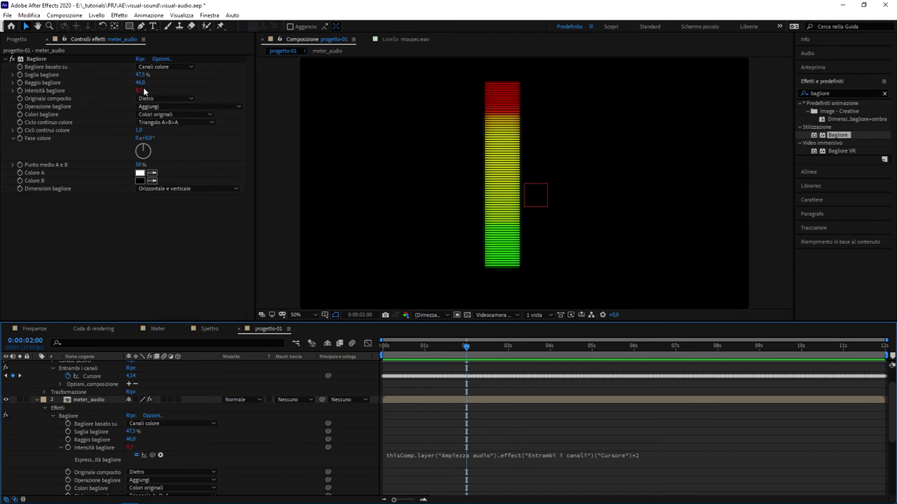
{"action": "left_click_drag", "start_coordinate": [590, 368], "coordinate": [413, 393]}
{"action": "left_click", "coordinate": [806, 415]}
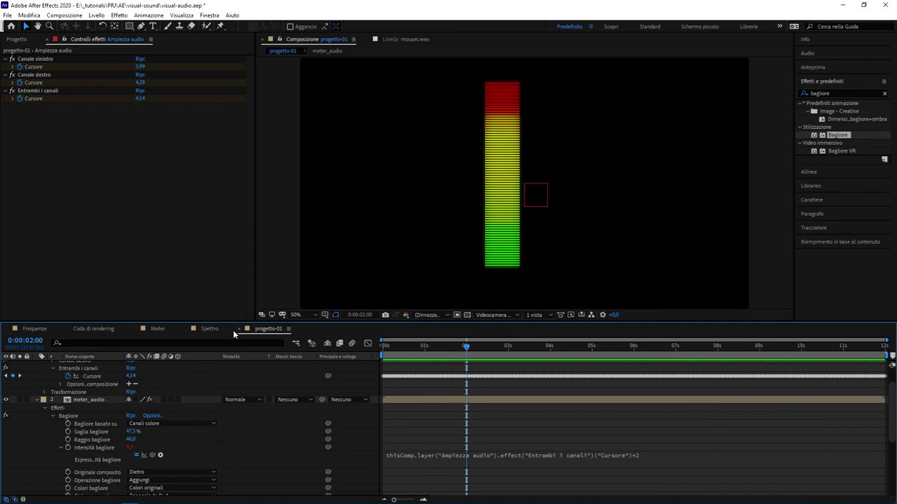
- Open the Spettro composition and preview its circular audio spectrum
{"action": "left_click", "coordinate": [207, 329]}
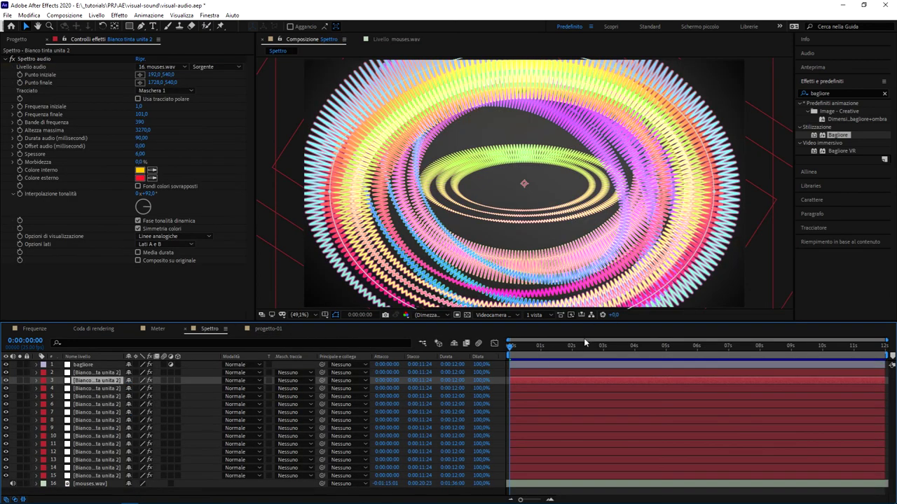
{"action": "key", "text": "space"}
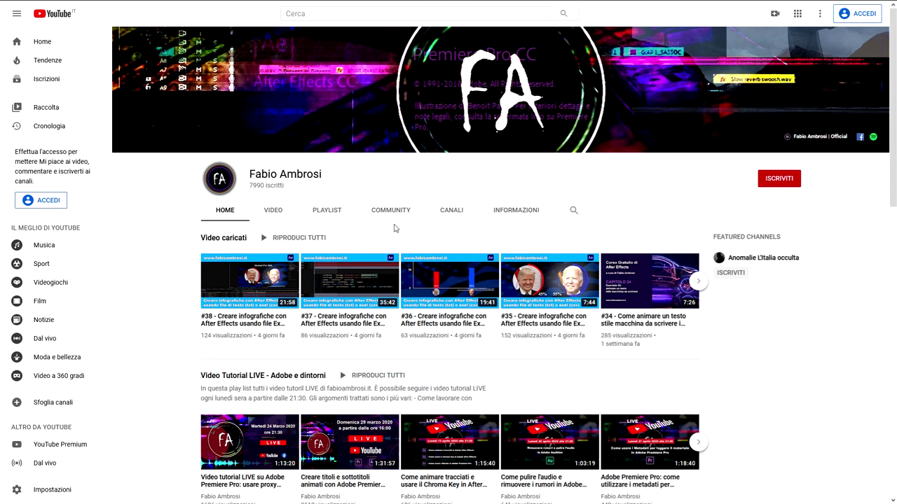
{"action": "left_click", "coordinate": [312, 214]}
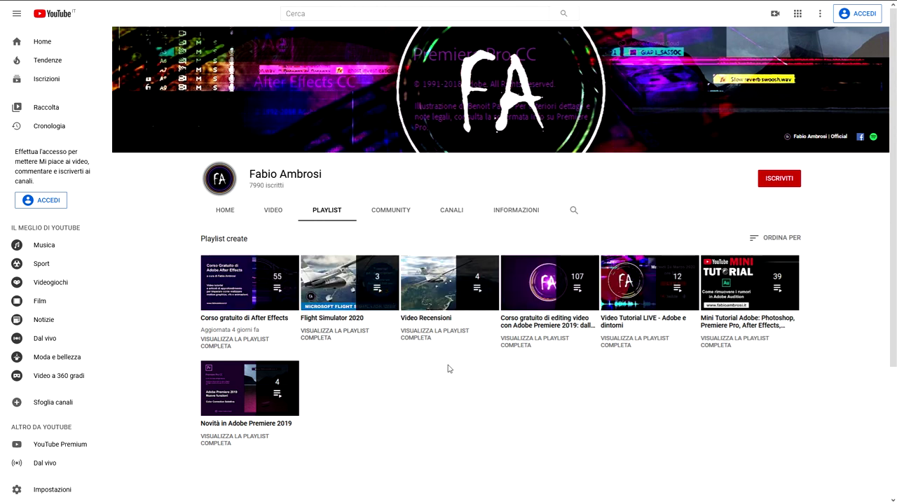
{"action": "left_click", "coordinate": [225, 210]}
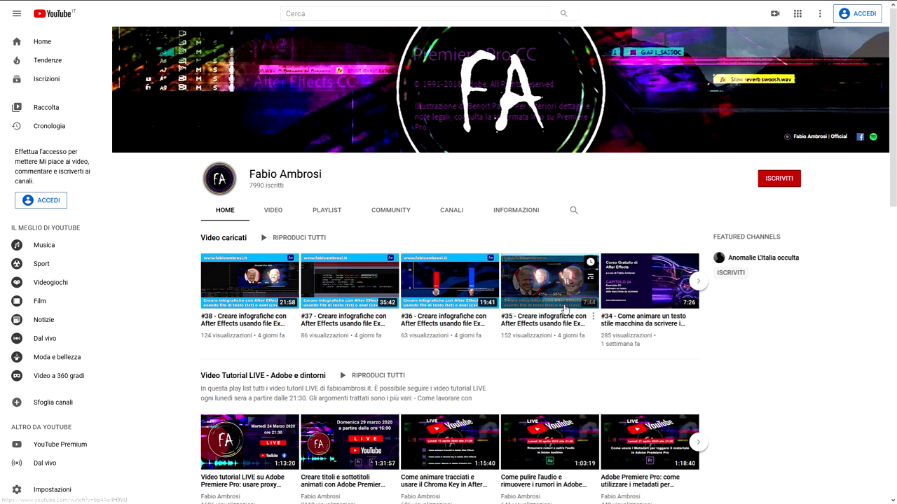
{"action": "scroll", "coordinate": [566, 400], "scroll_direction": "down", "scroll_amount": 3}
{"action": "scroll", "coordinate": [557, 399], "scroll_direction": "down", "scroll_amount": 2}
{"action": "scroll", "coordinate": [553, 399], "scroll_direction": "down", "scroll_amount": 4}
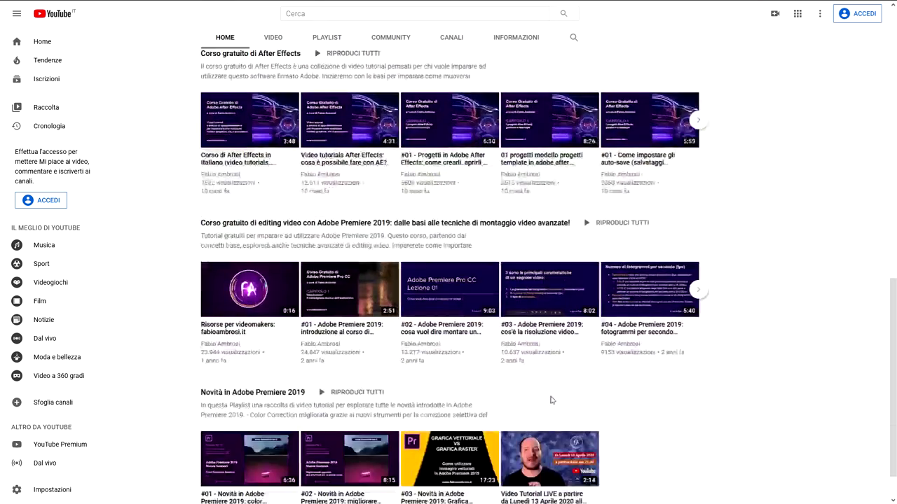
{"action": "scroll", "coordinate": [551, 398], "scroll_direction": "down", "scroll_amount": 1}
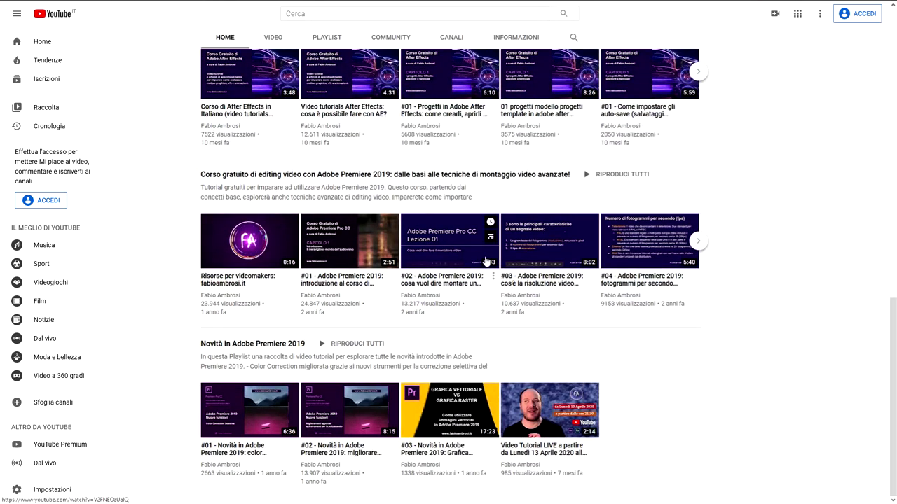
{"action": "scroll", "coordinate": [533, 210], "scroll_direction": "up", "scroll_amount": 10}
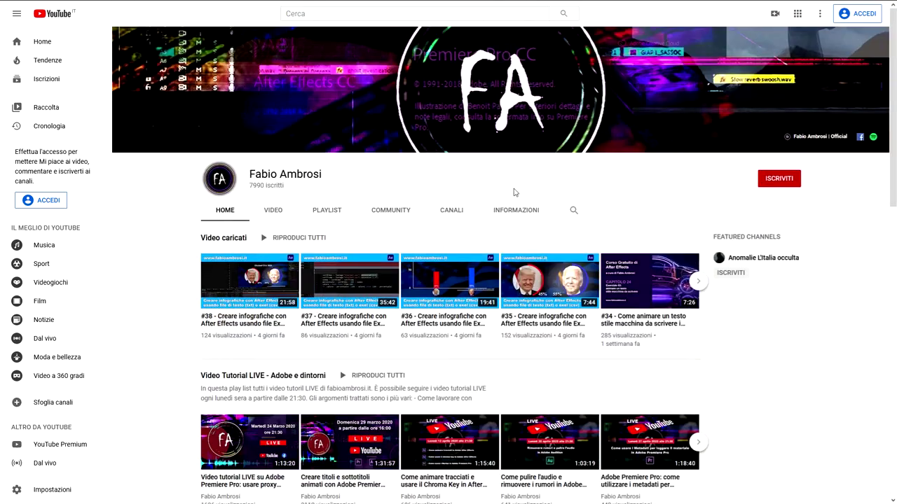
{"action": "mouse_move", "coordinate": [428, 5]}
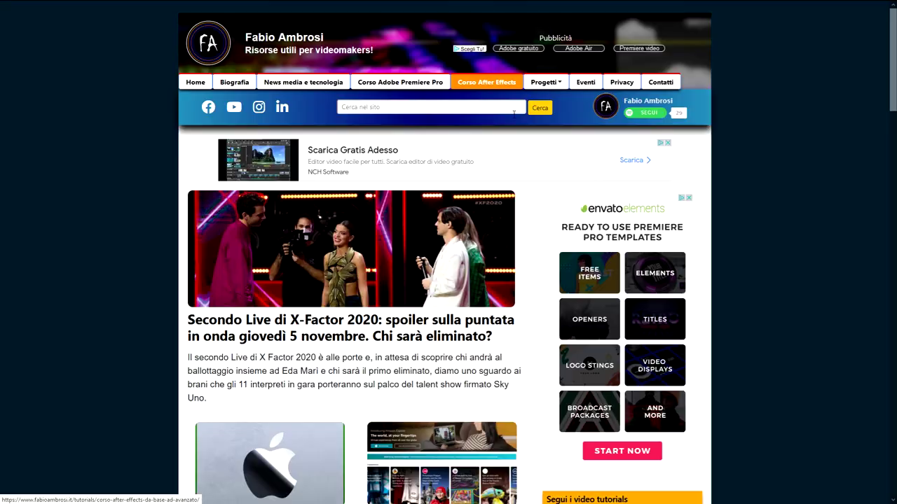
- Open the 'Corso After Effects: da Base ad Avanzato' page and browse its 25 modulo Base lessons
{"action": "left_click", "coordinate": [486, 82]}
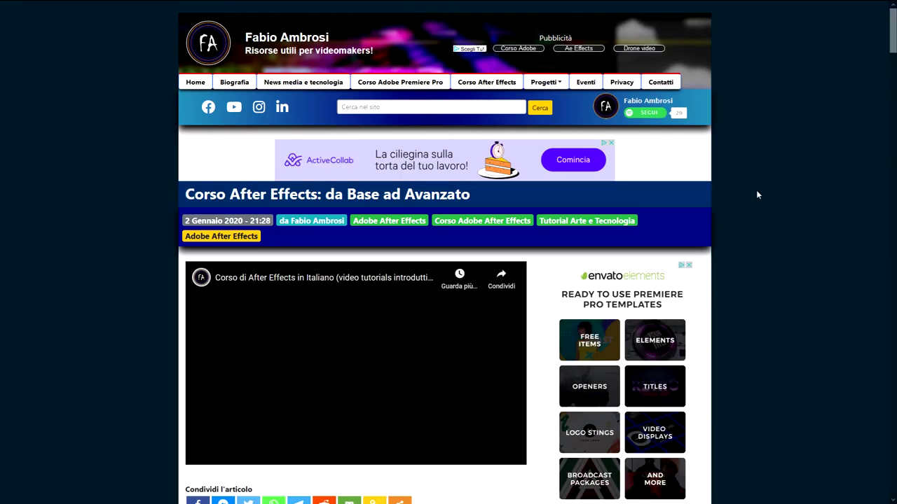
{"action": "scroll", "coordinate": [745, 322], "scroll_direction": "down", "scroll_amount": 2}
{"action": "scroll", "coordinate": [747, 320], "scroll_direction": "down", "scroll_amount": 5}
{"action": "scroll", "coordinate": [745, 318], "scroll_direction": "down", "scroll_amount": 5}
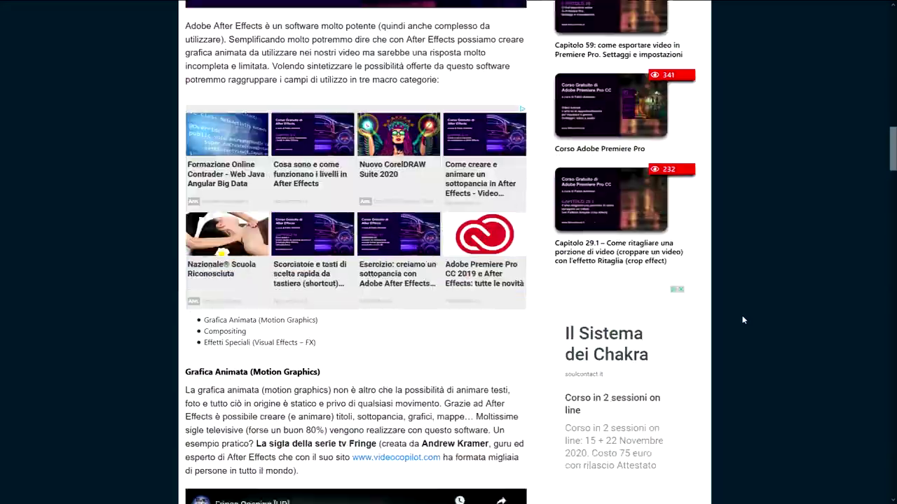
{"action": "scroll", "coordinate": [738, 315], "scroll_direction": "down", "scroll_amount": 5}
{"action": "scroll", "coordinate": [739, 313], "scroll_direction": "down", "scroll_amount": 5}
{"action": "scroll", "coordinate": [737, 309], "scroll_direction": "down", "scroll_amount": 5}
{"action": "scroll", "coordinate": [733, 304], "scroll_direction": "down", "scroll_amount": 3}
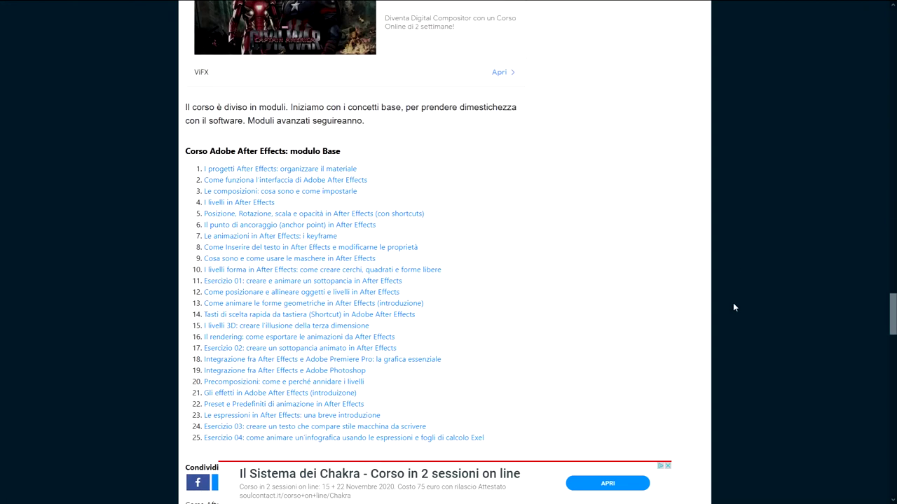
{"action": "scroll", "coordinate": [733, 303], "scroll_direction": "down", "scroll_amount": 2}
{"action": "scroll", "coordinate": [405, 284], "scroll_direction": "up", "scroll_amount": 1}
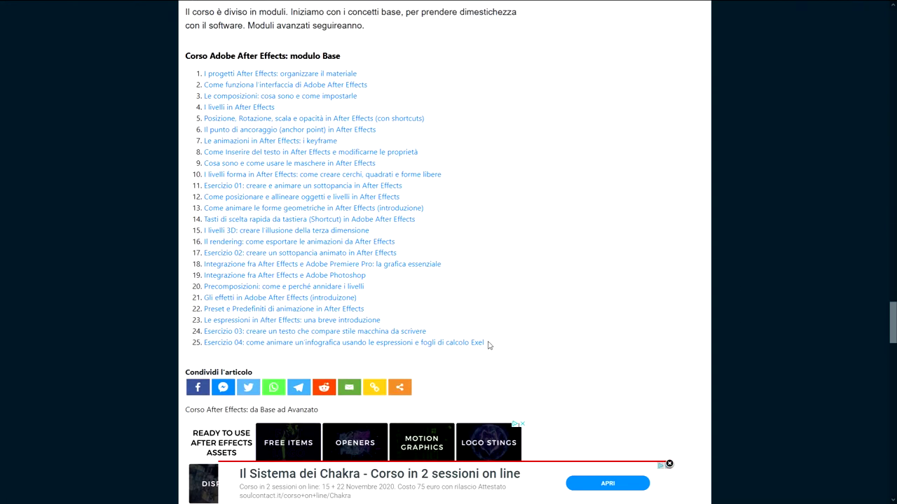